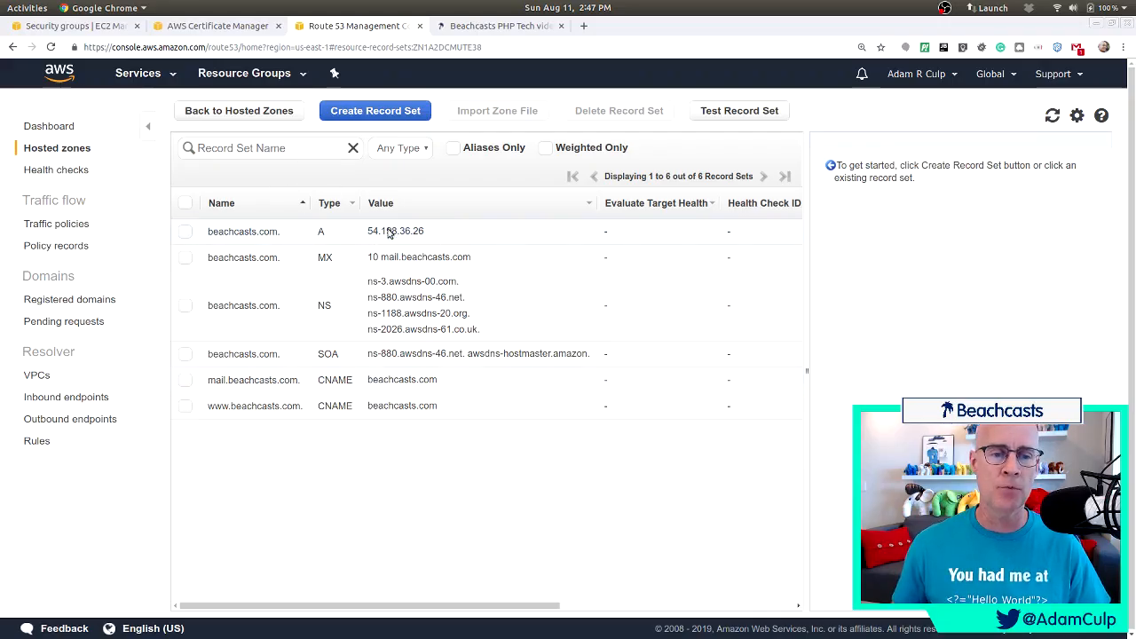
- Inspect the A record of beachcasts.com in the Route 53 hosted zone
left_click_drag(387, 233, 432, 232)
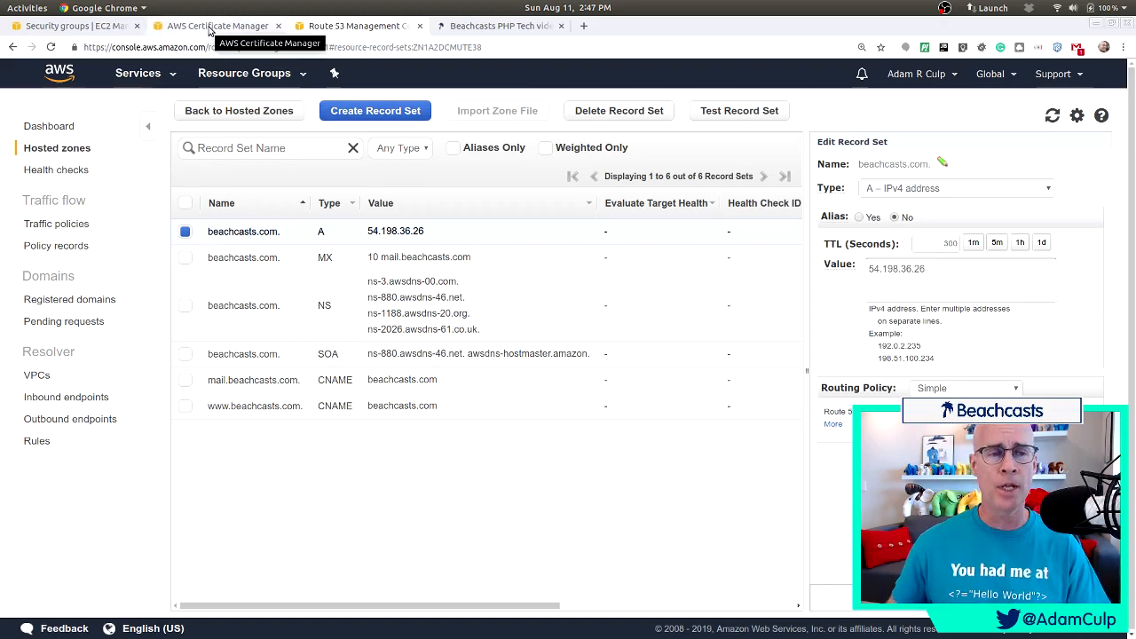
- Start a new EC2 security group and name it SgBeachcastsLb
left_click(103, 29)
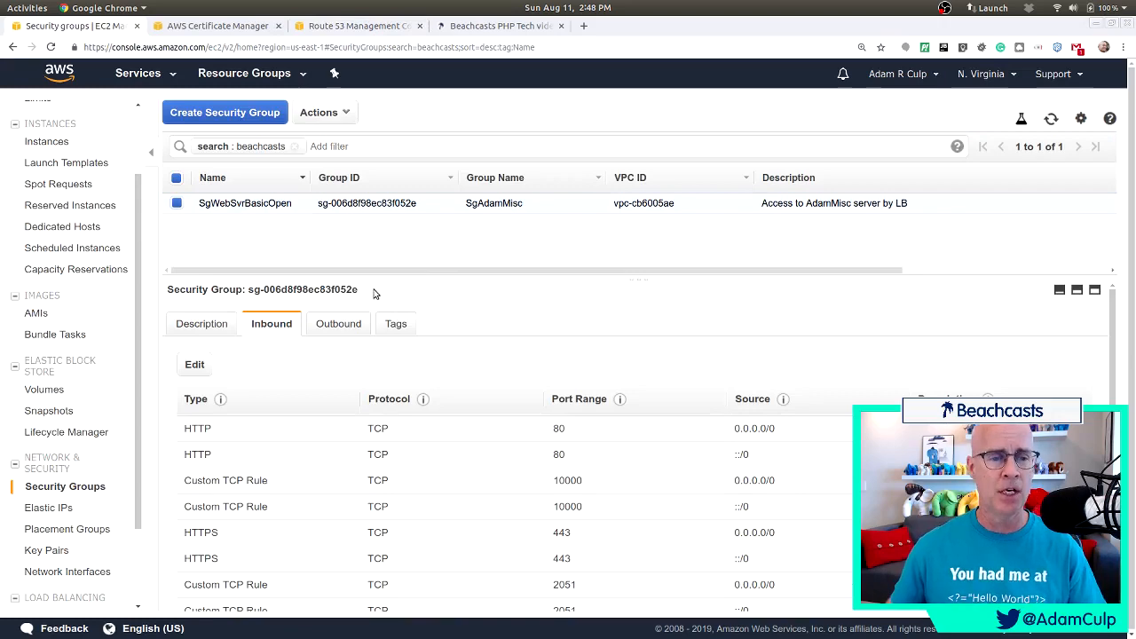
left_click(252, 119)
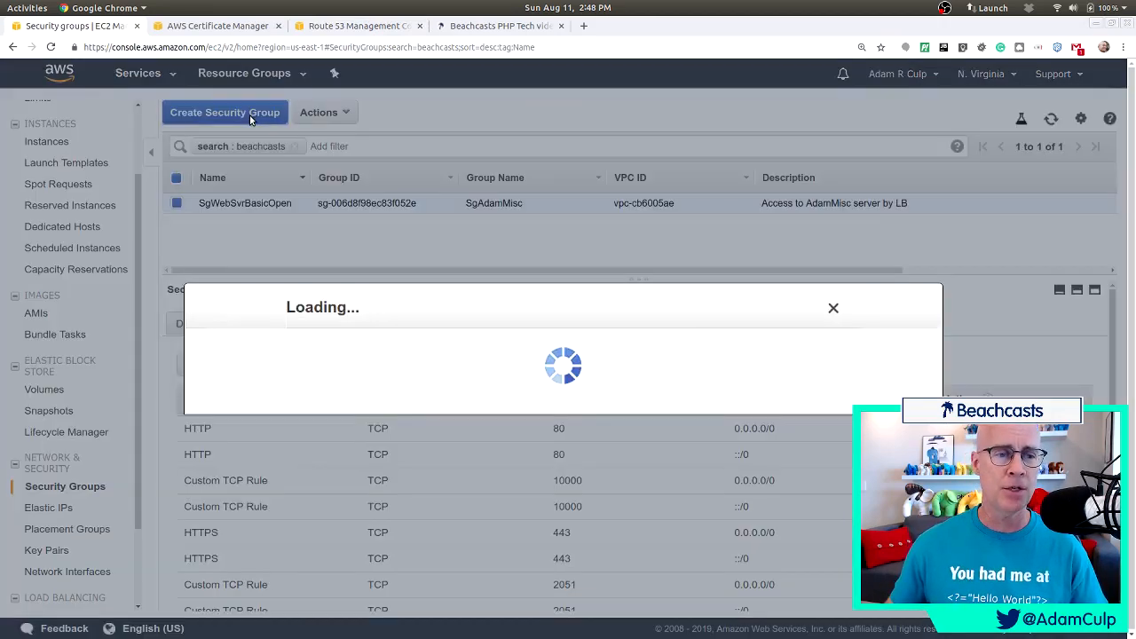
left_click(445, 211)
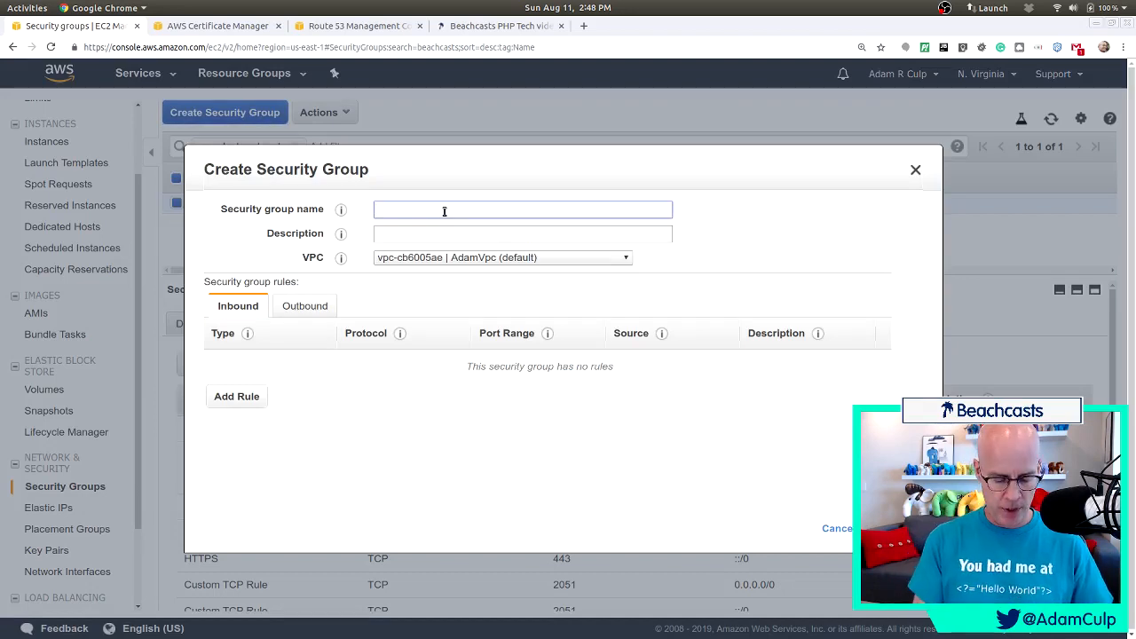
type("Sg")
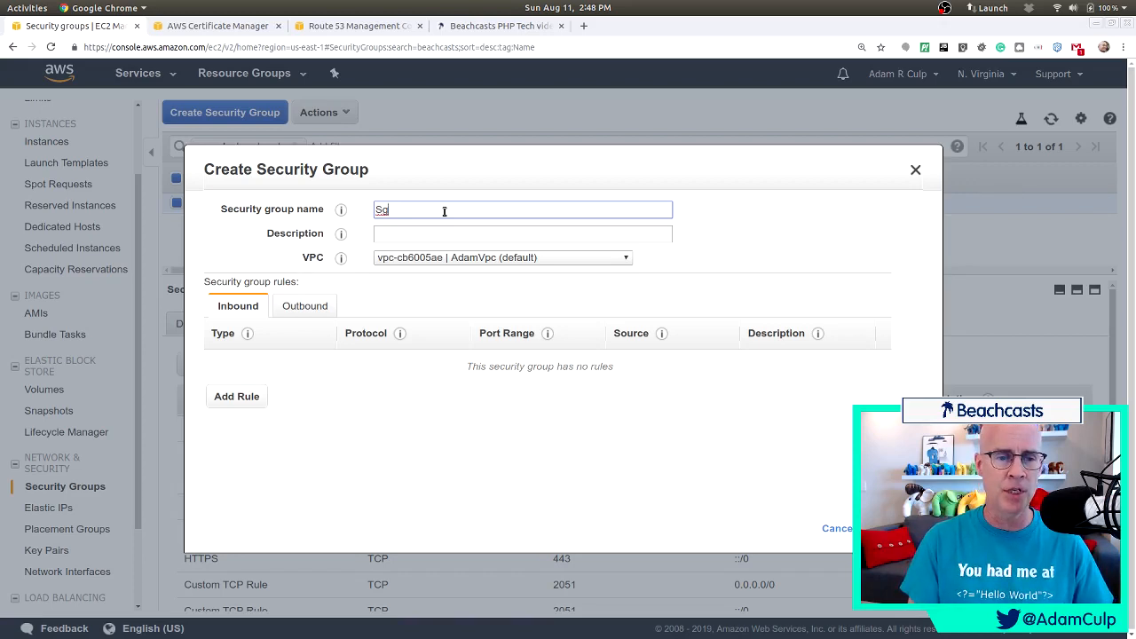
type("Beachcasts")
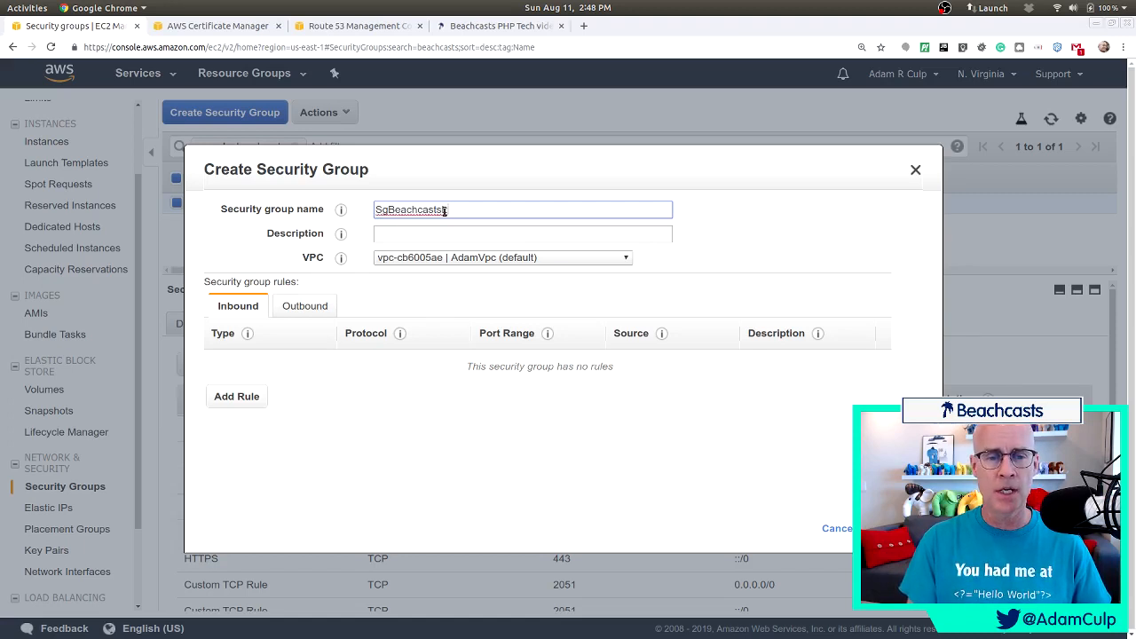
type("LB")
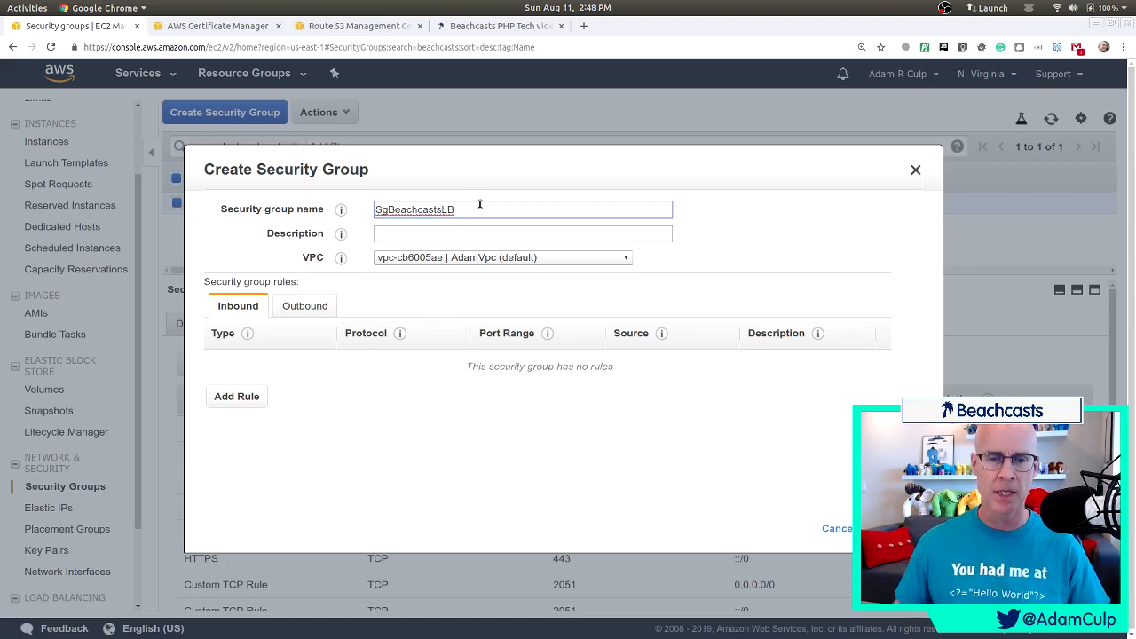
key("BackSpace")
type("b")
- Describe the new security group as "For Beachcasts Load Balancer"
left_click(468, 234)
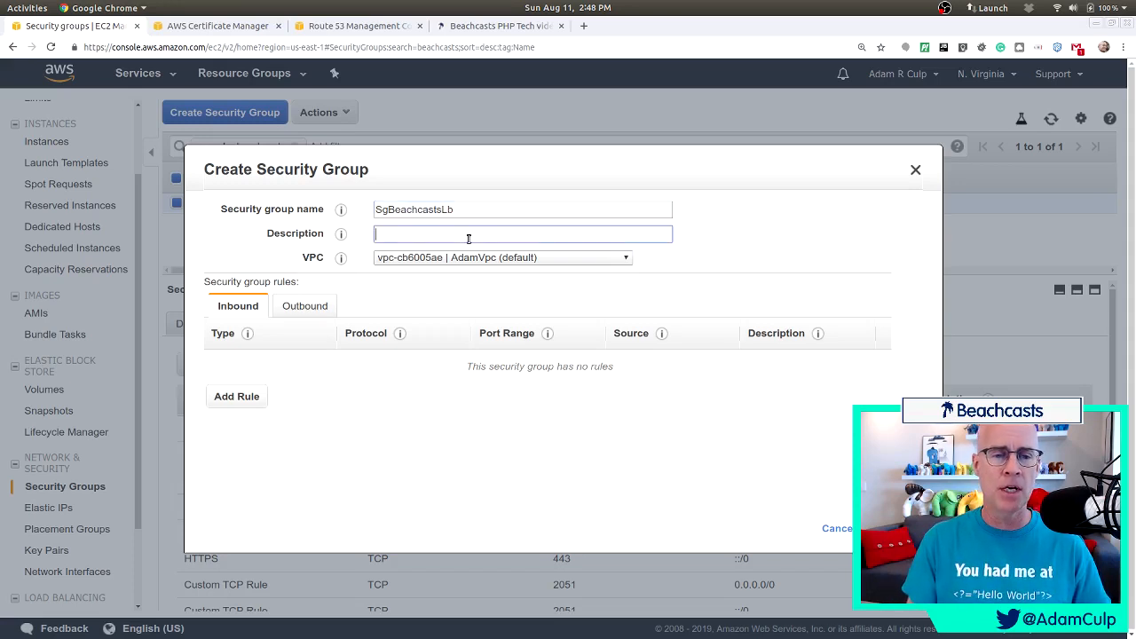
type("For Bec")
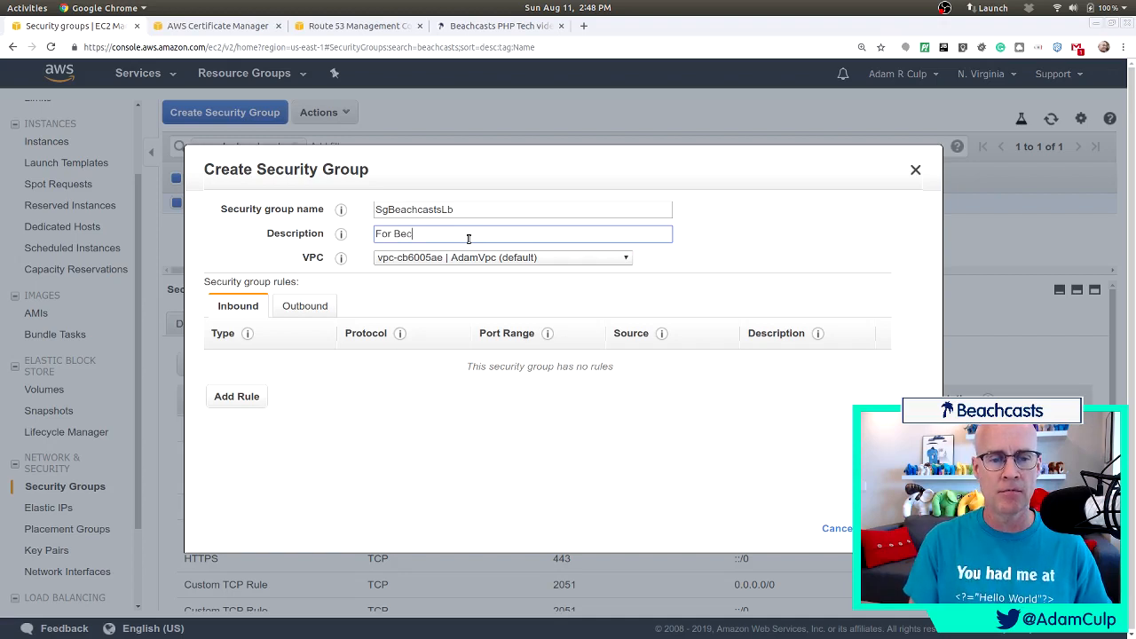
key("BackSpace")
type("achcasts")
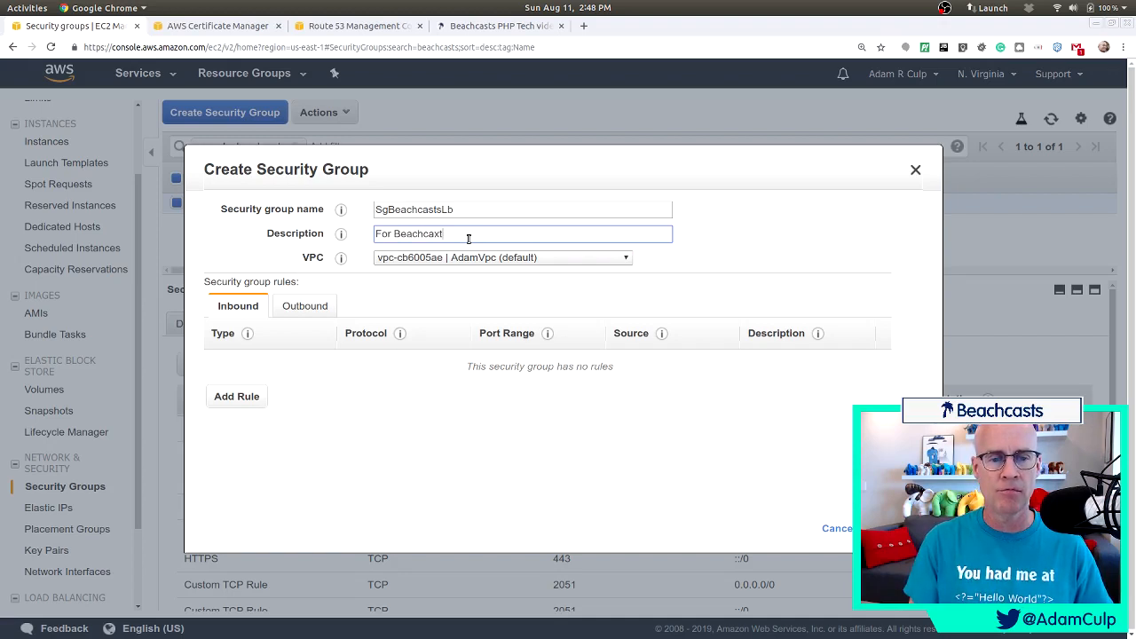
key("BackSpace")
key("BackSpace")
key("BackSpace")
type("sts Load")
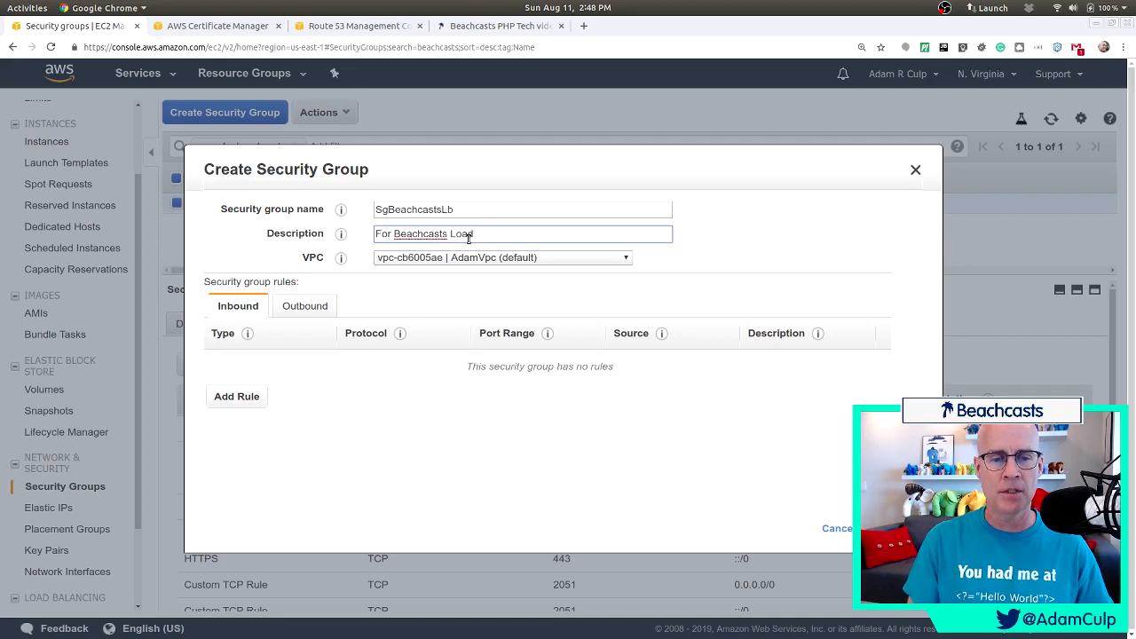
type(" Balance")
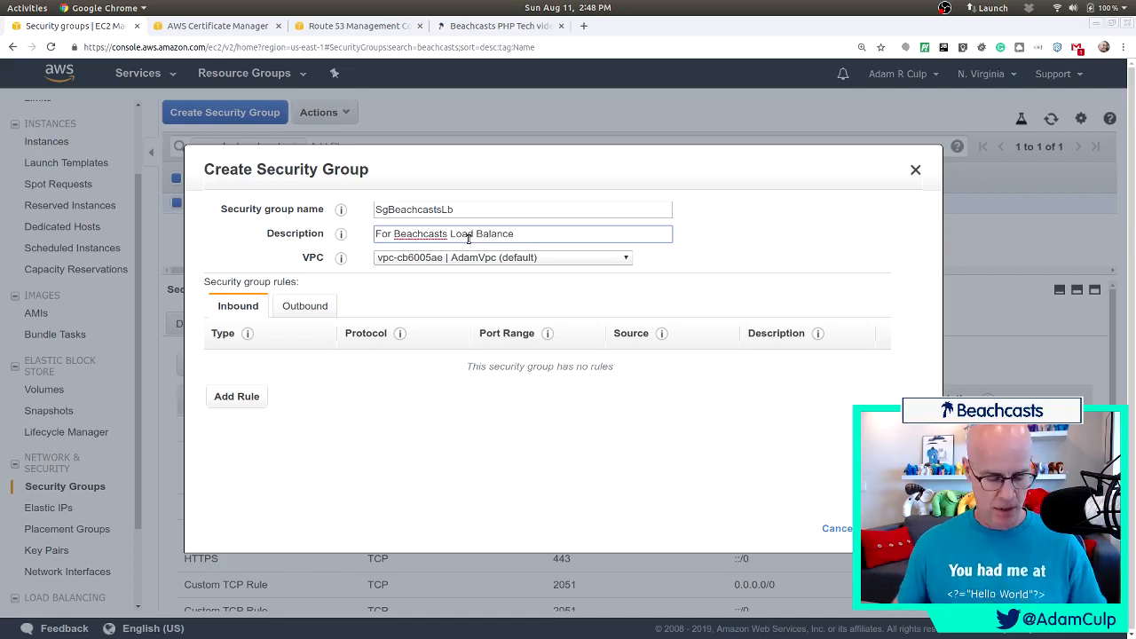
type("r")
- Add inbound HTTP and HTTPS rules with their default sources and create the security group
mouse_move(246, 323)
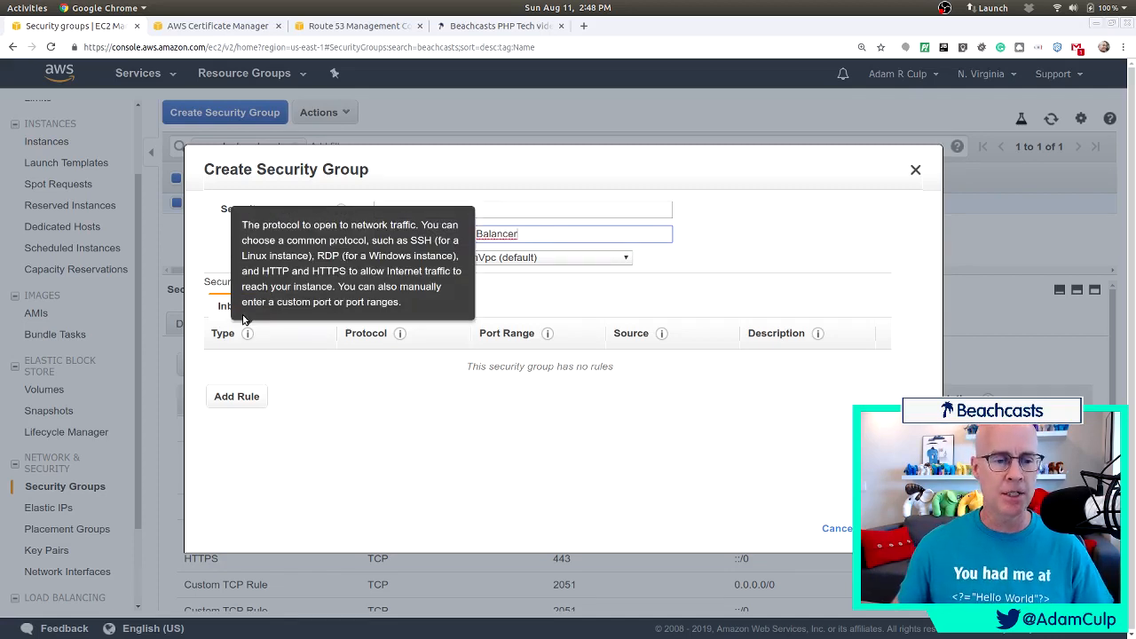
left_click(238, 397)
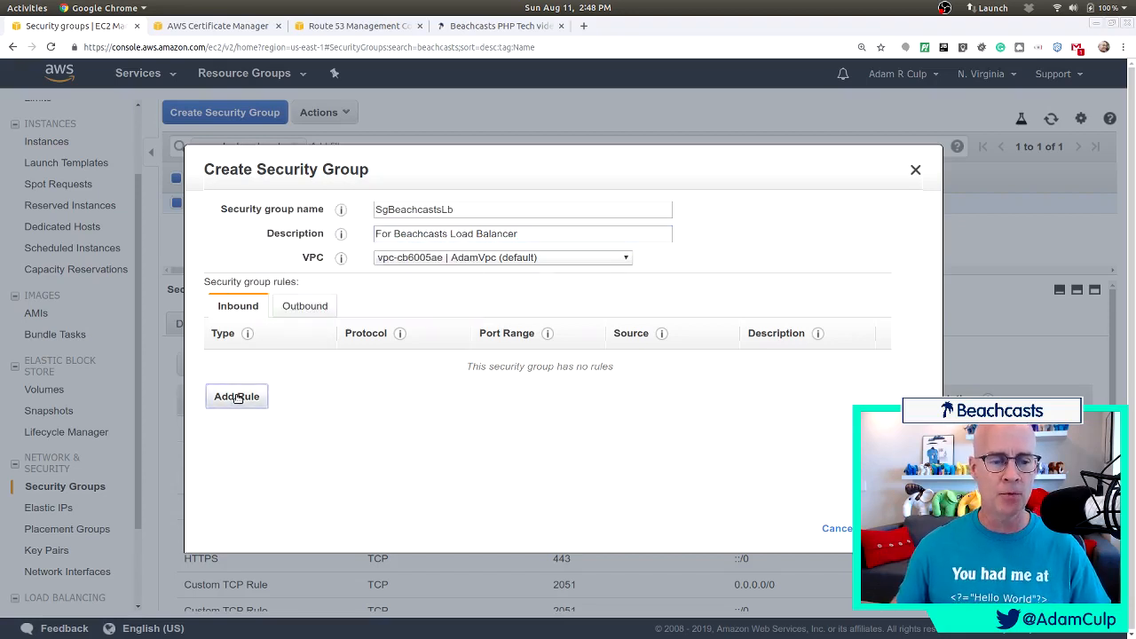
left_click(242, 397)
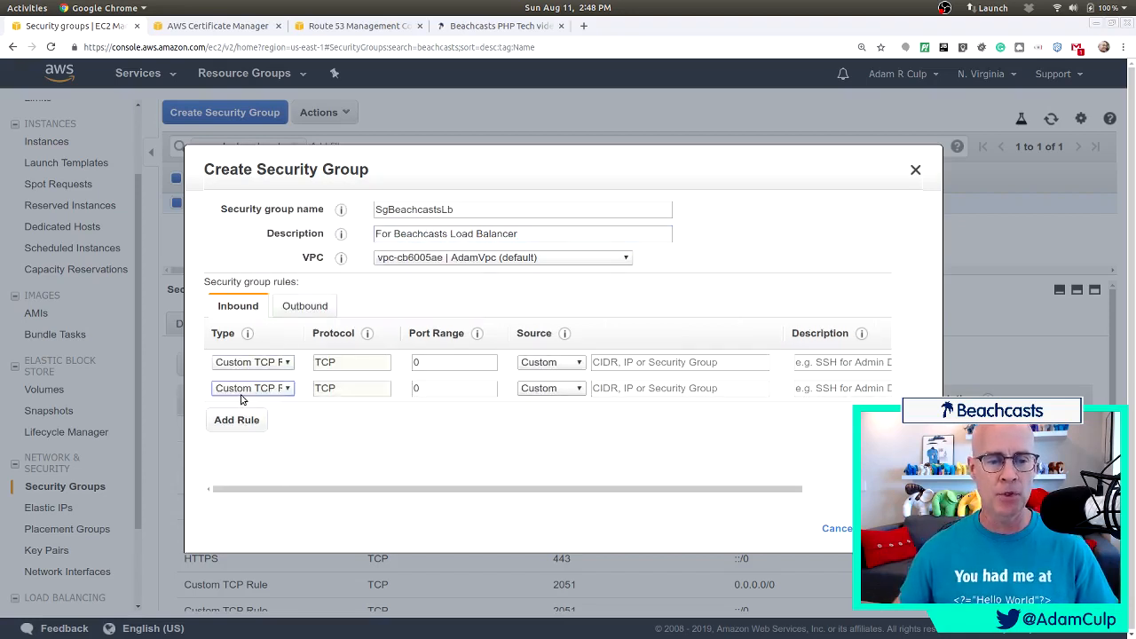
left_click(290, 362)
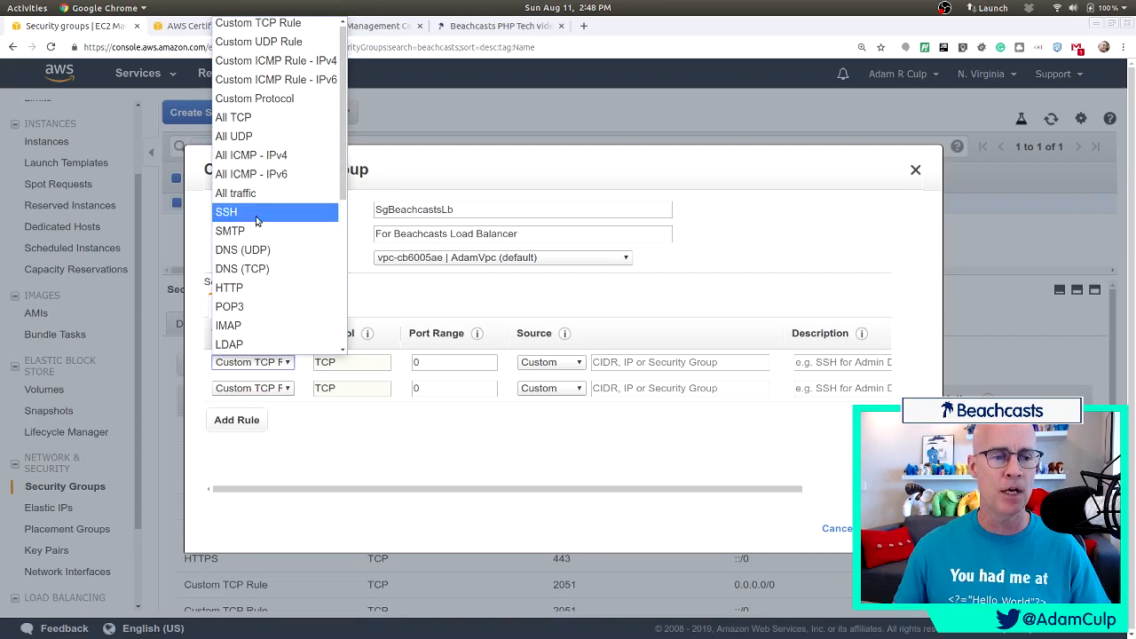
left_click(247, 288)
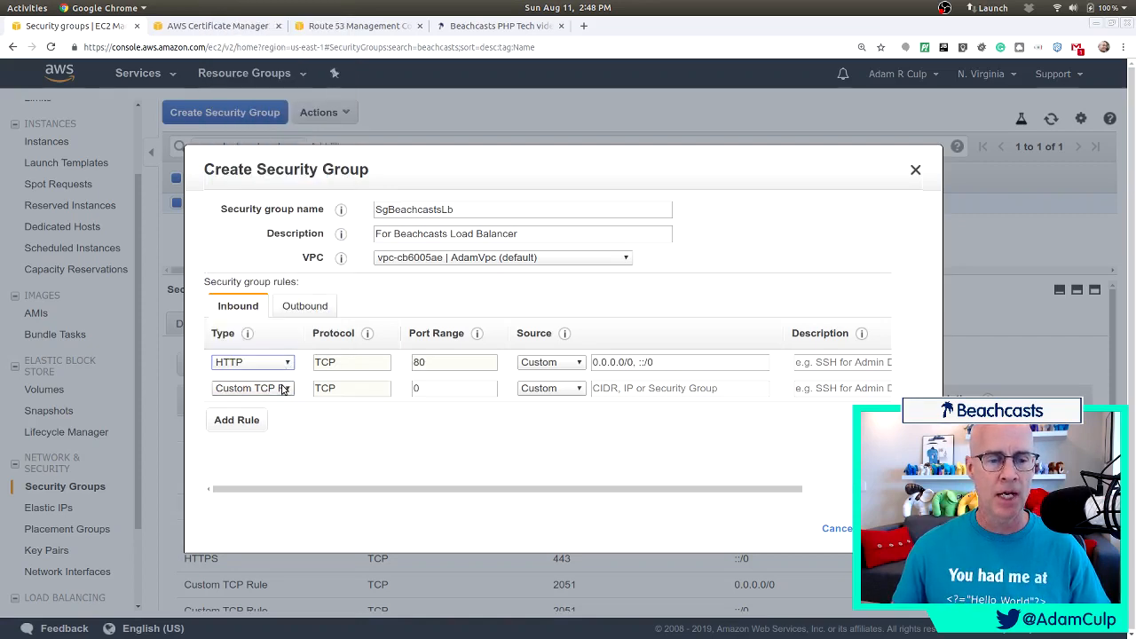
left_click(271, 388)
left_click(254, 352)
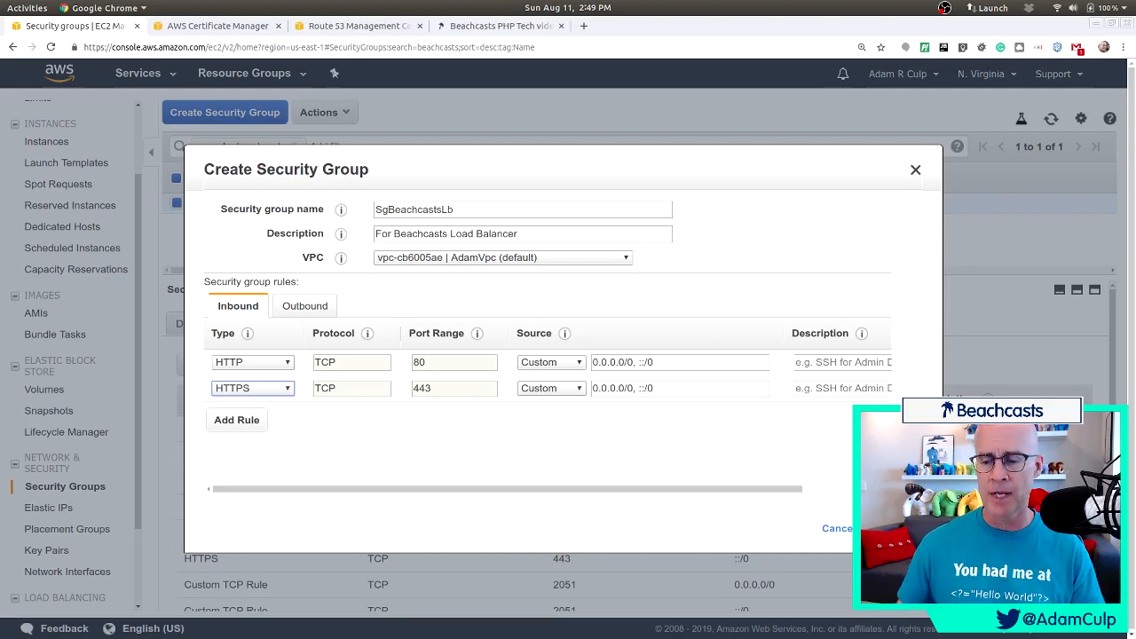
left_click(811, 492)
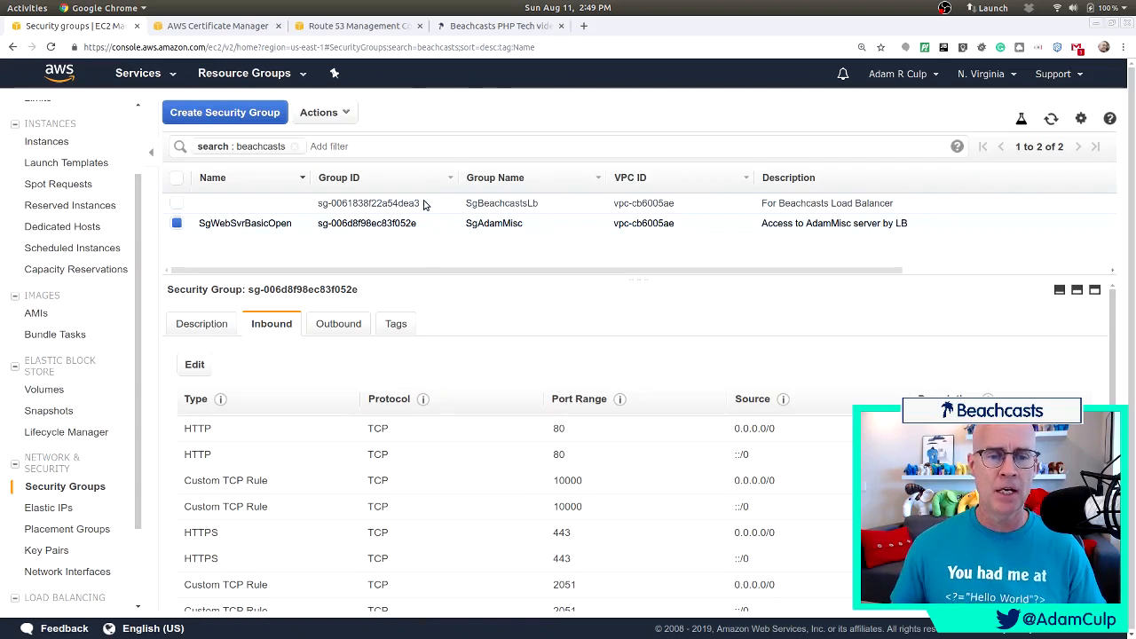
- Set the Name of the new load balancer security group to SgBeachcastsLb
left_click(295, 203)
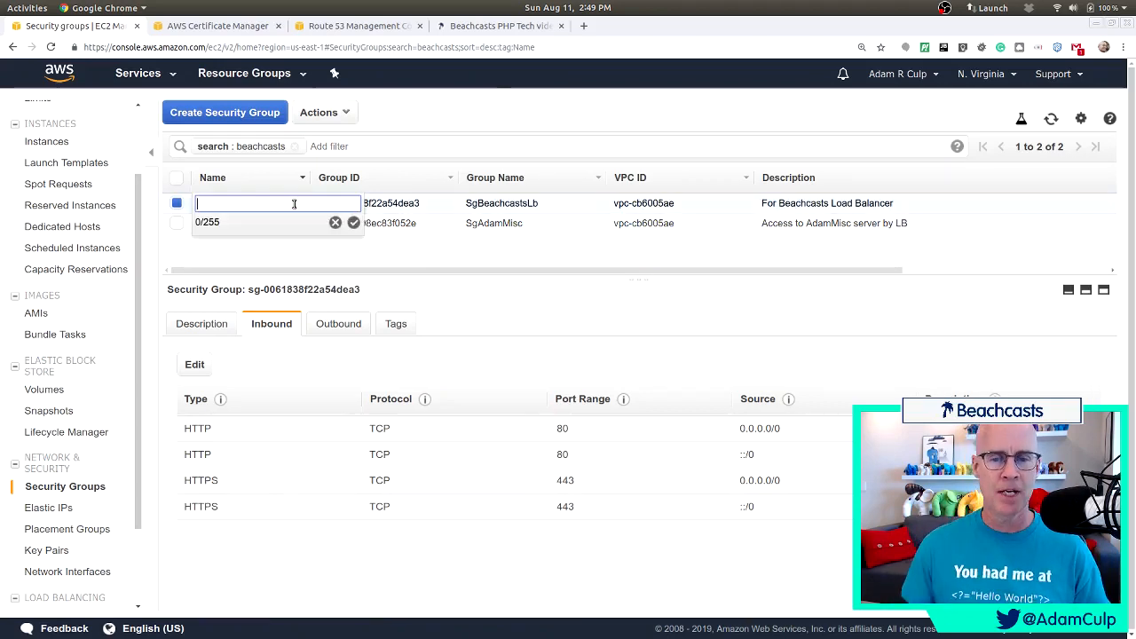
type("Sb")
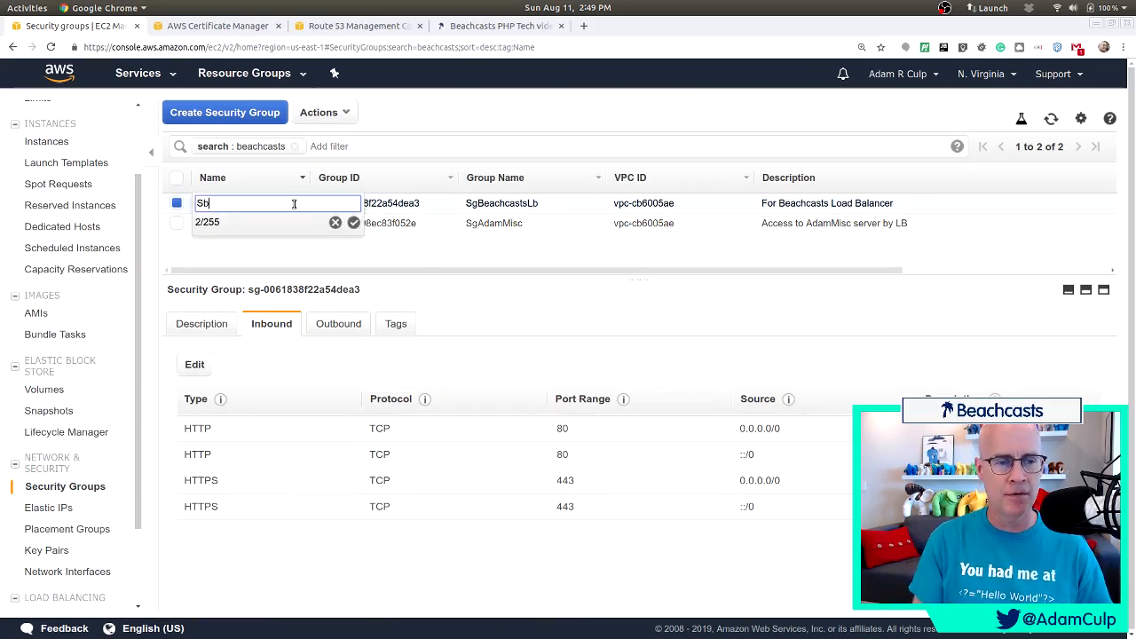
type("Beachca")
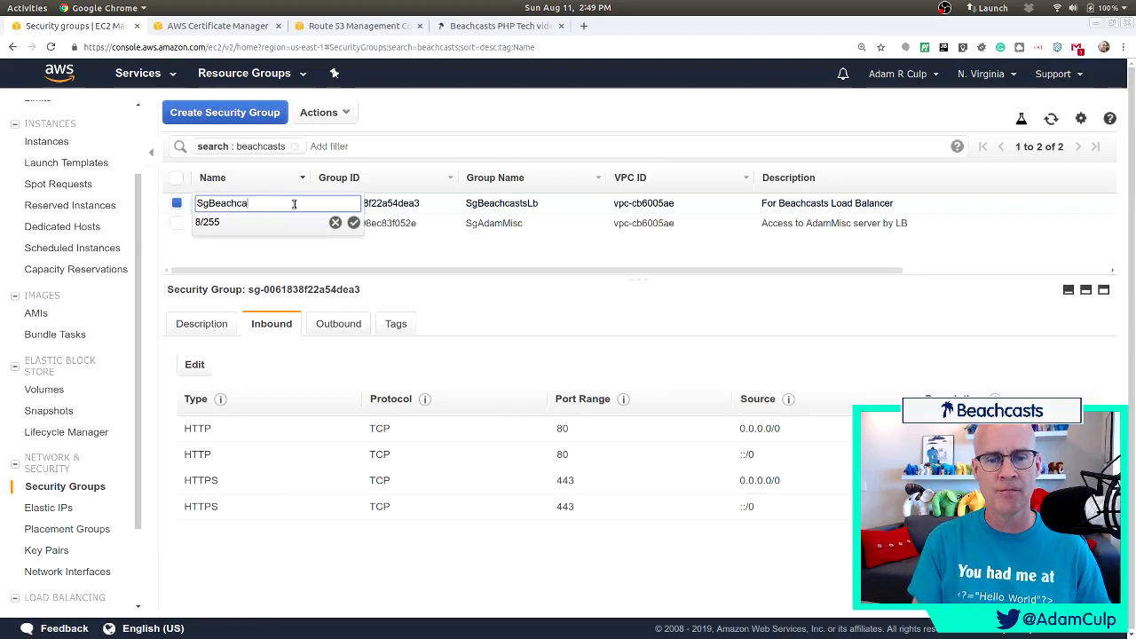
type("stsLb")
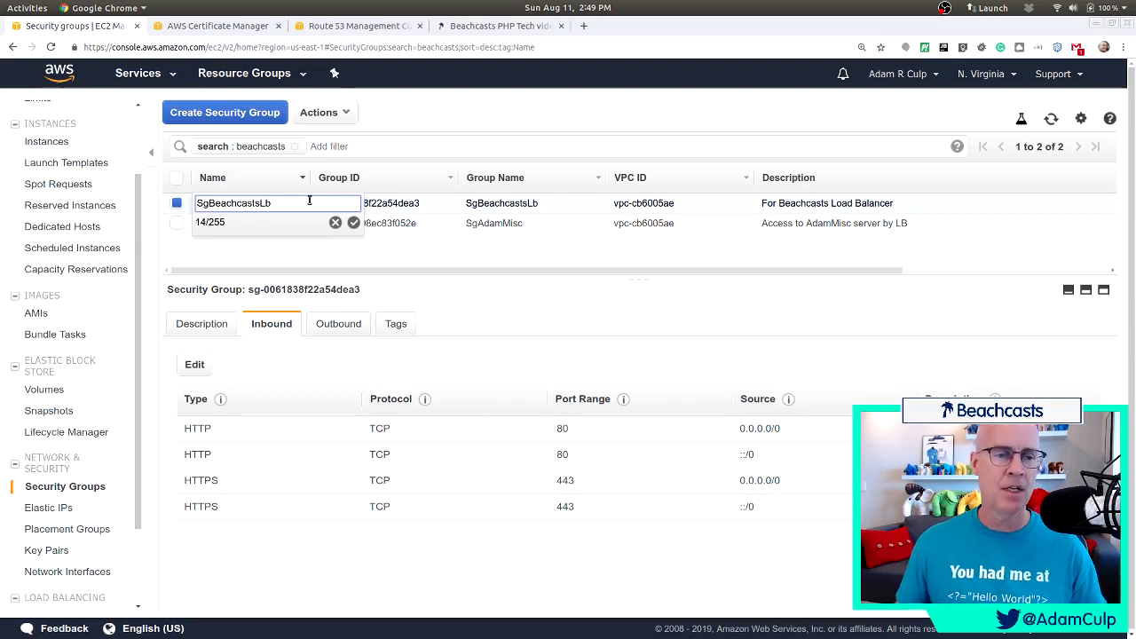
left_click(353, 223)
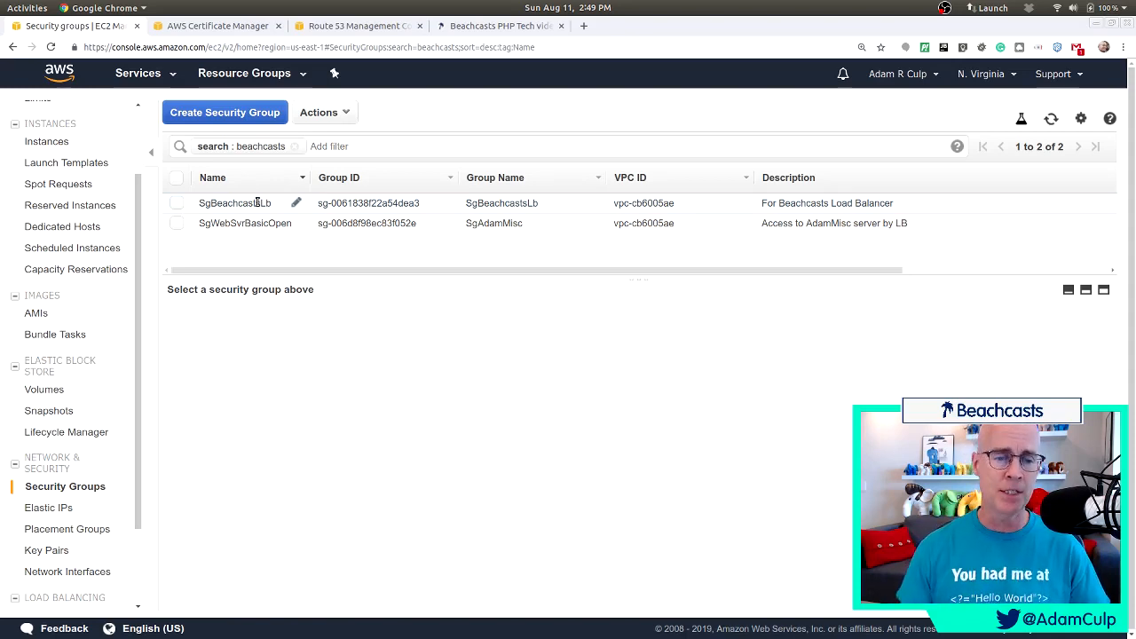
- Examine the beachcasts.com certificate's domain names, status, type and usage in AWS Certificate Manager
scroll(56, 515, "down", 3)
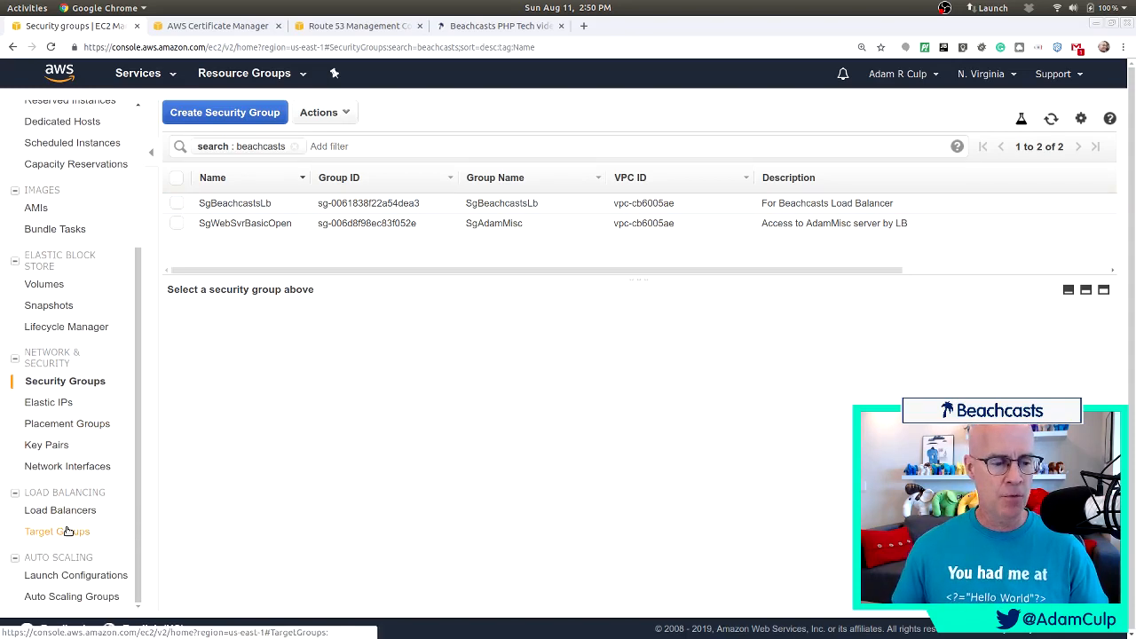
key("alt+Tab")
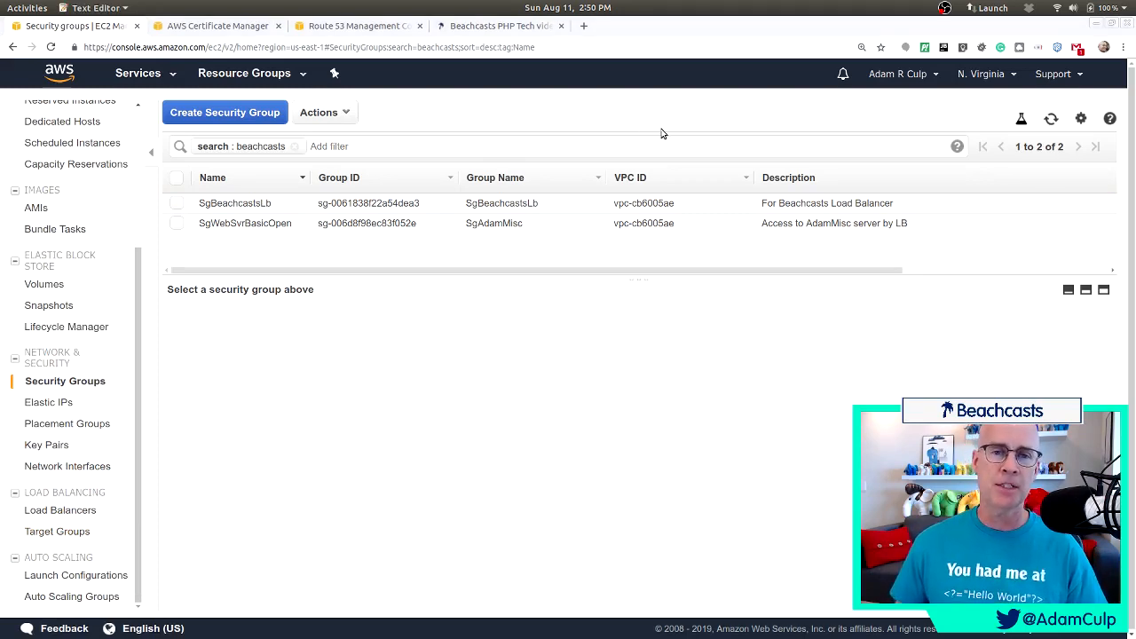
left_click(218, 27)
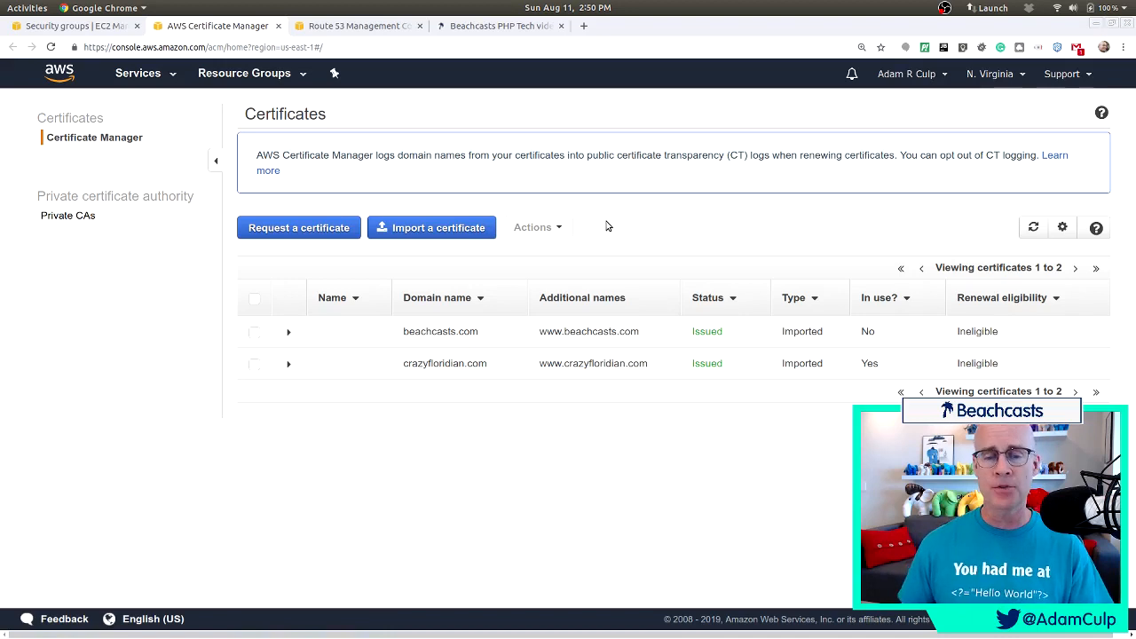
left_click(164, 76)
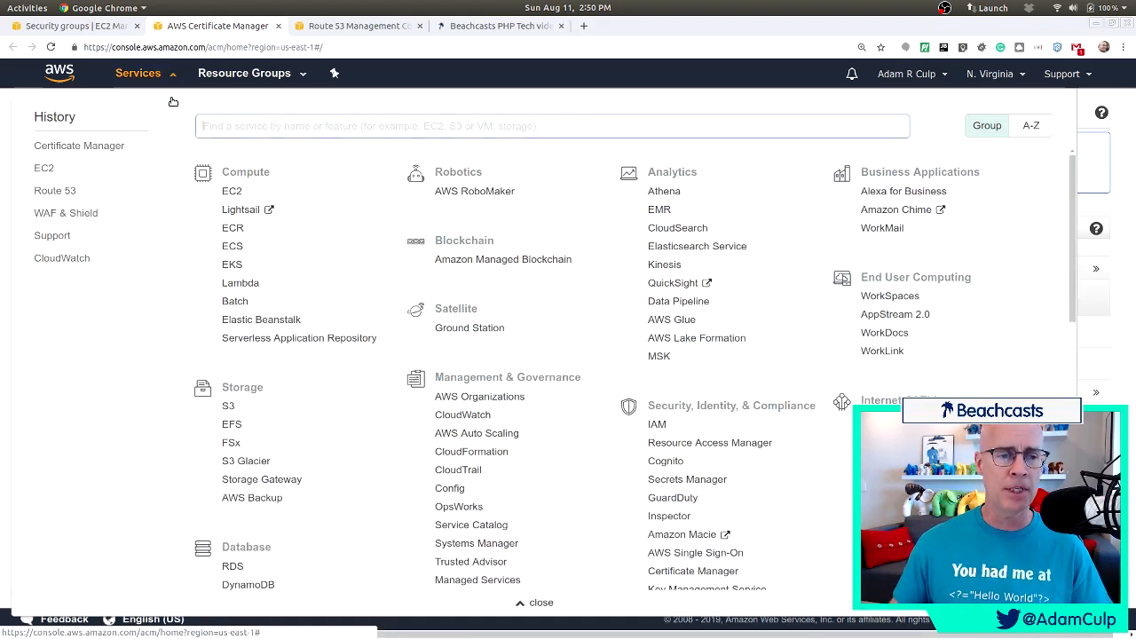
scroll(716, 405, "down", 1)
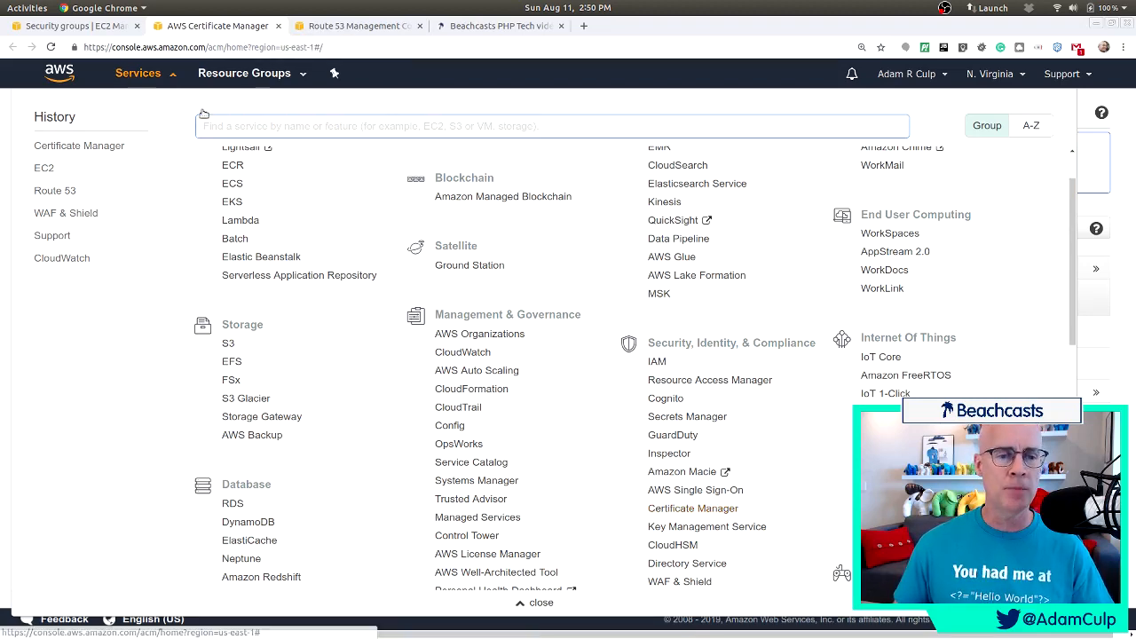
left_click(133, 75)
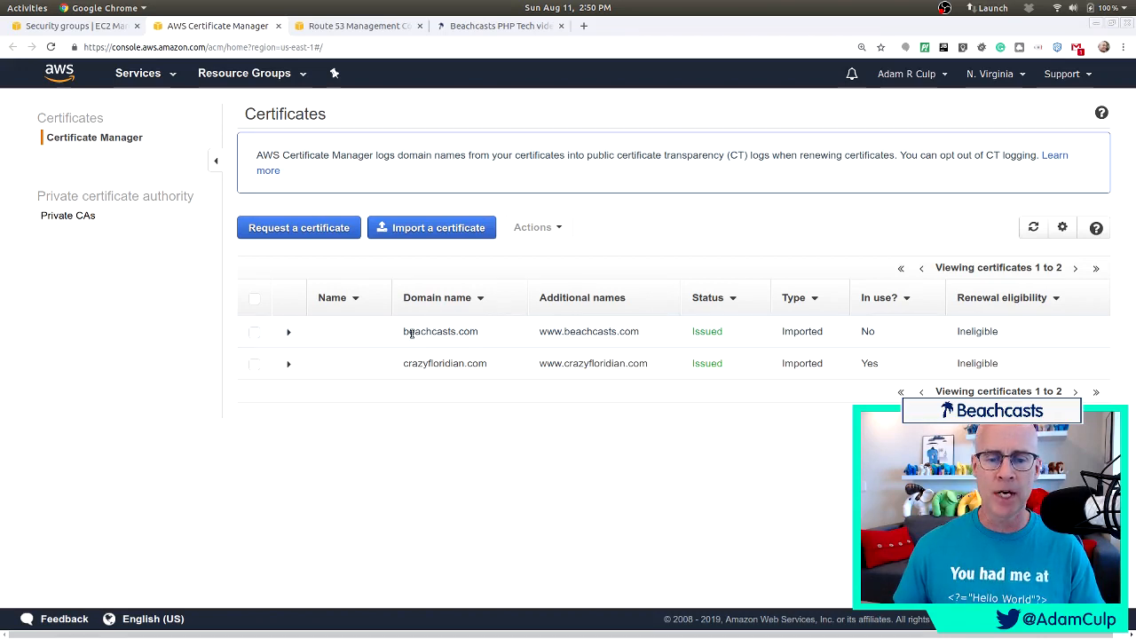
left_click_drag(404, 334, 708, 336)
left_click_drag(895, 334, 1025, 335)
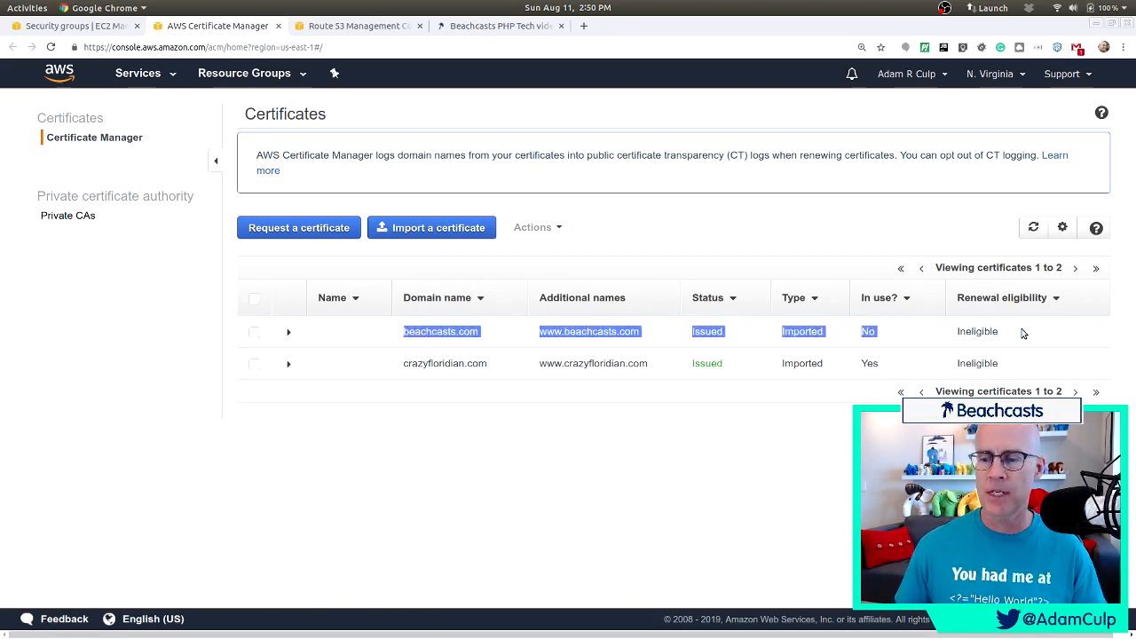
left_click(743, 431)
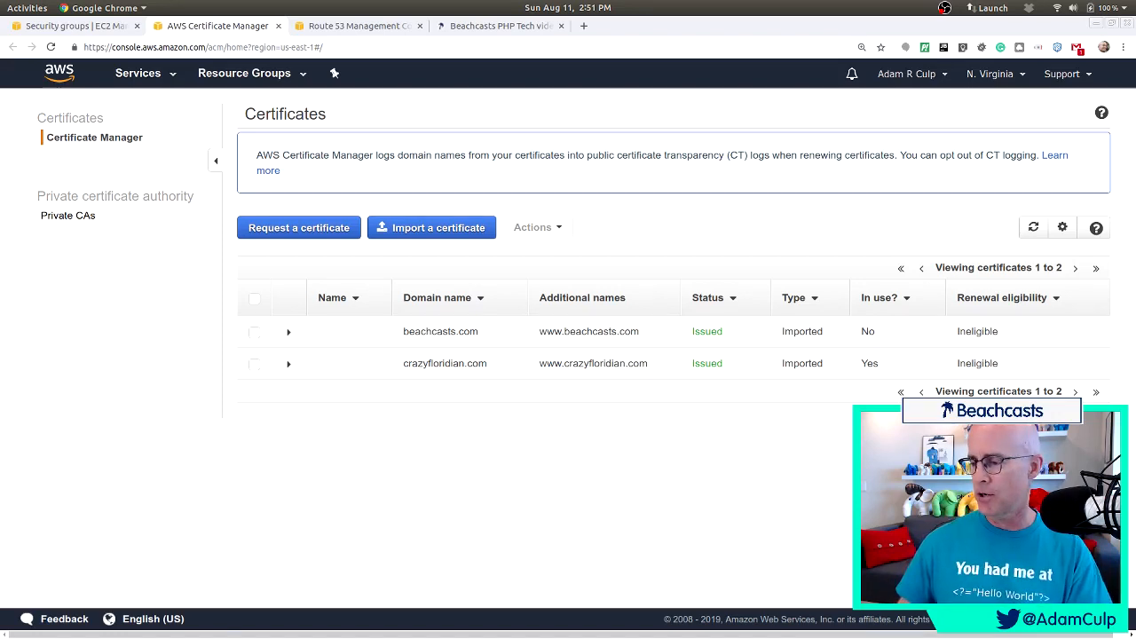
key("alt+Tab")
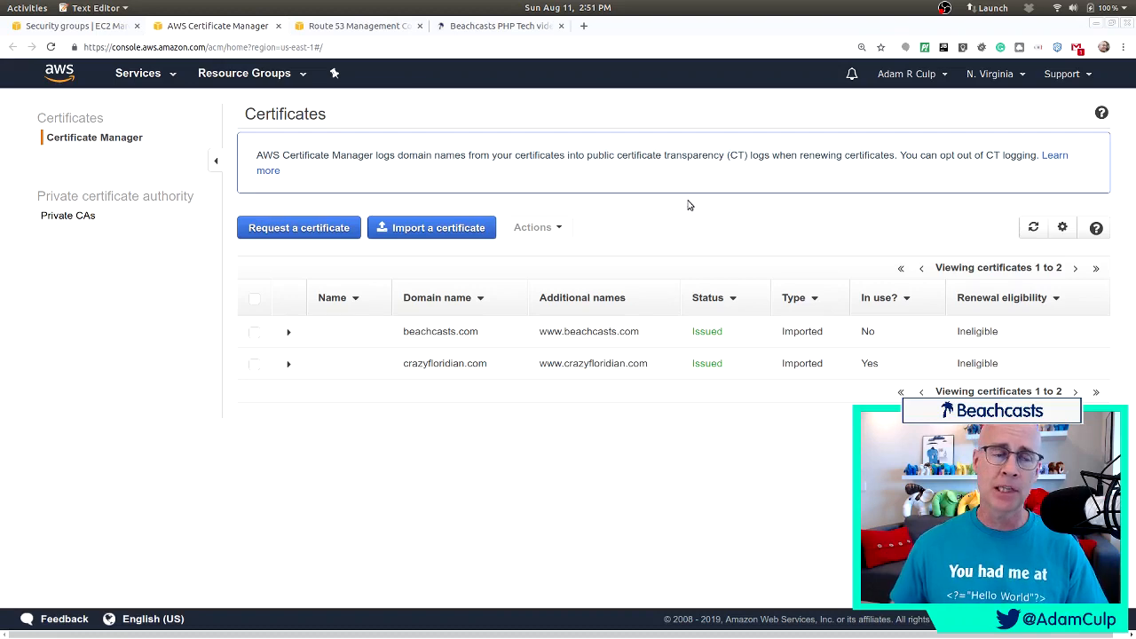
- Open the list of EC2 load balancers
left_click(91, 29)
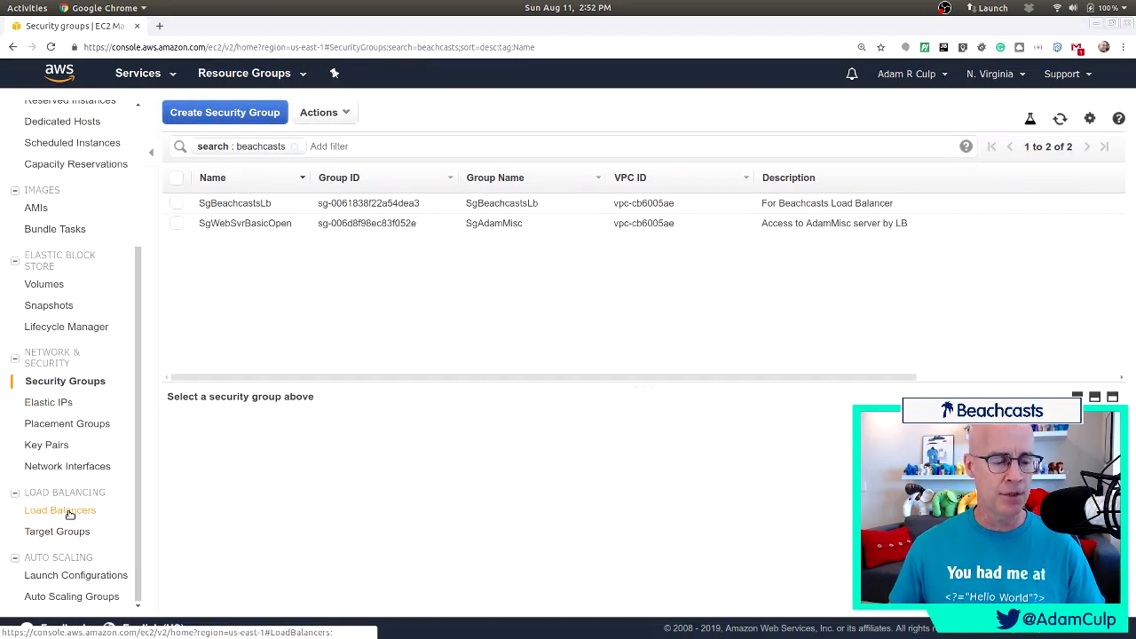
left_click(60, 511)
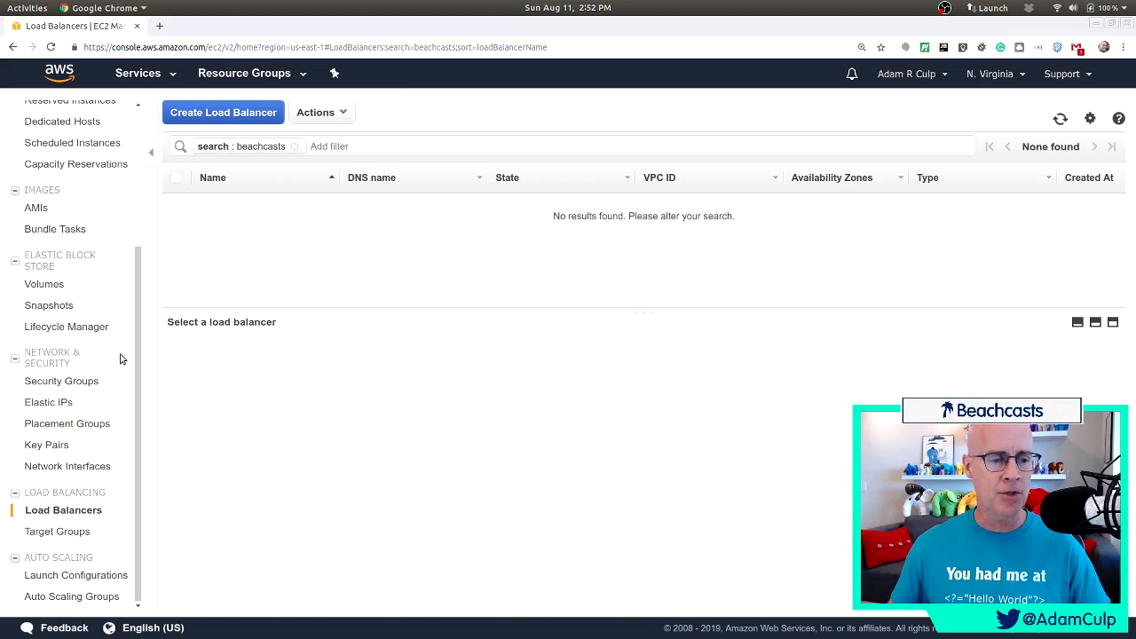
- Start creating a new Application Load Balancer for HTTP and HTTPS traffic from the load balancer list
left_click_drag(136, 340, 150, 155)
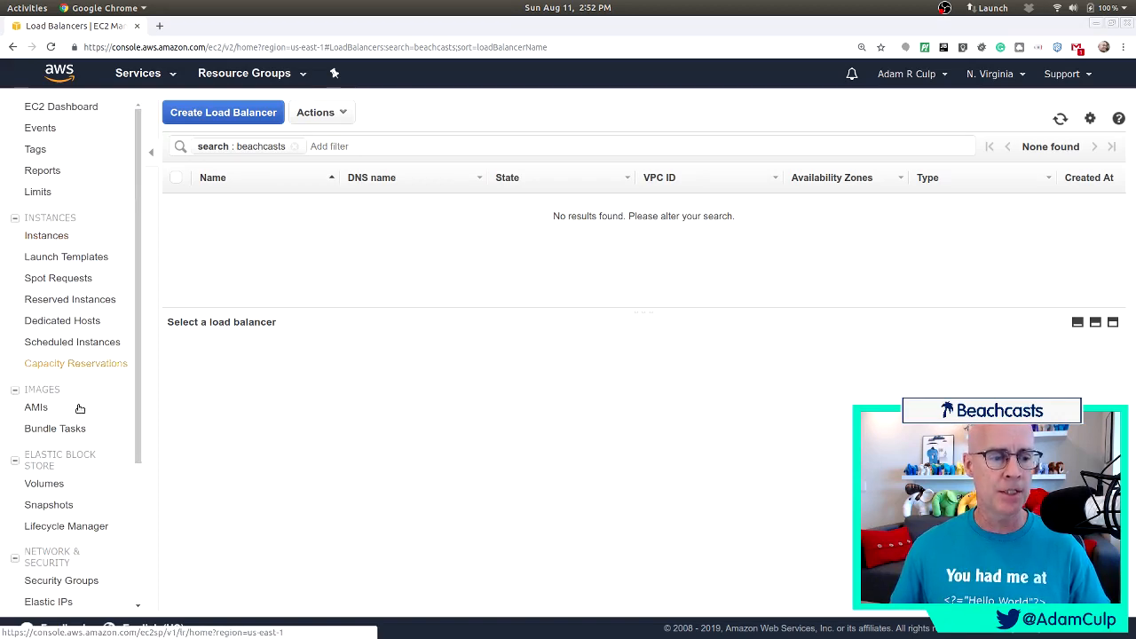
left_click_drag(139, 237, 140, 444)
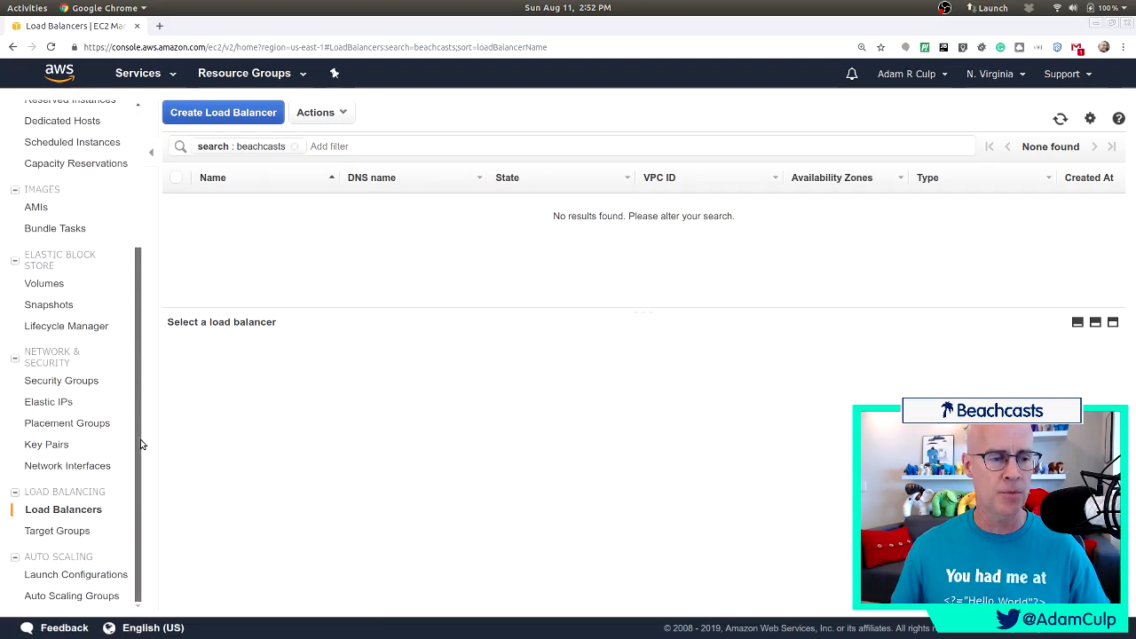
left_click(63, 512)
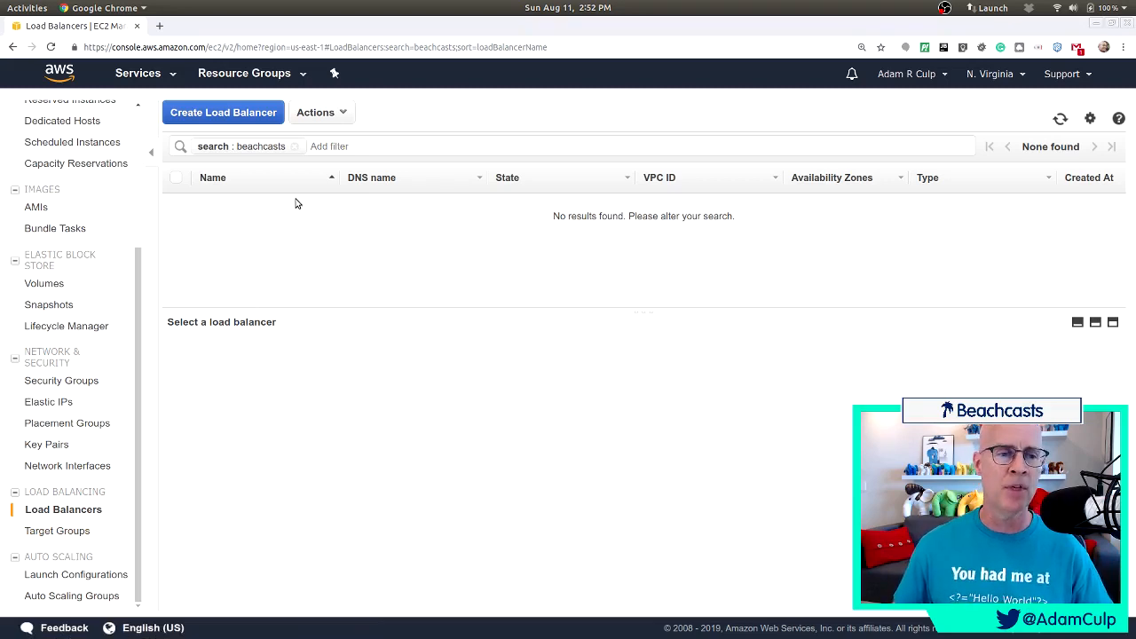
left_click(244, 116)
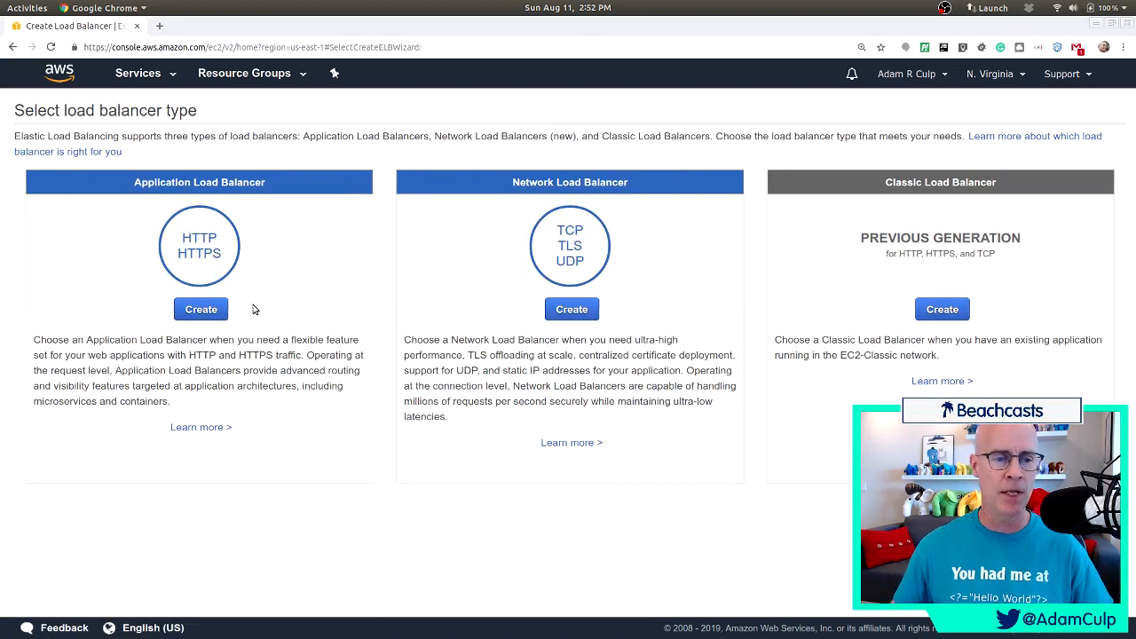
left_click(200, 309)
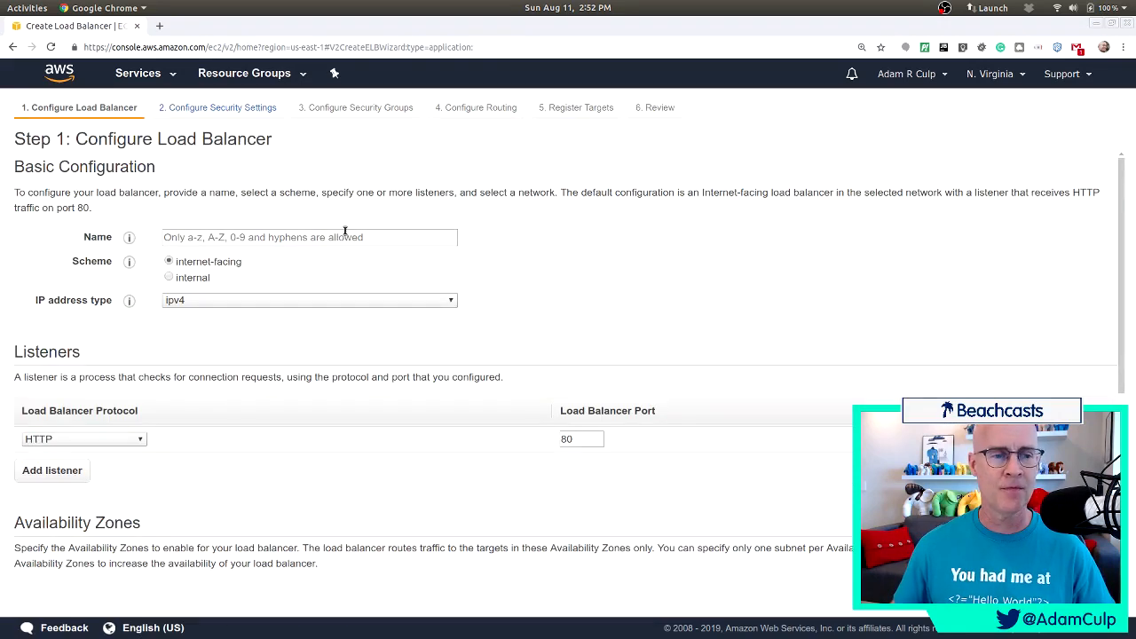
- Name the new load balancer LbBeachcasts
left_click(318, 238)
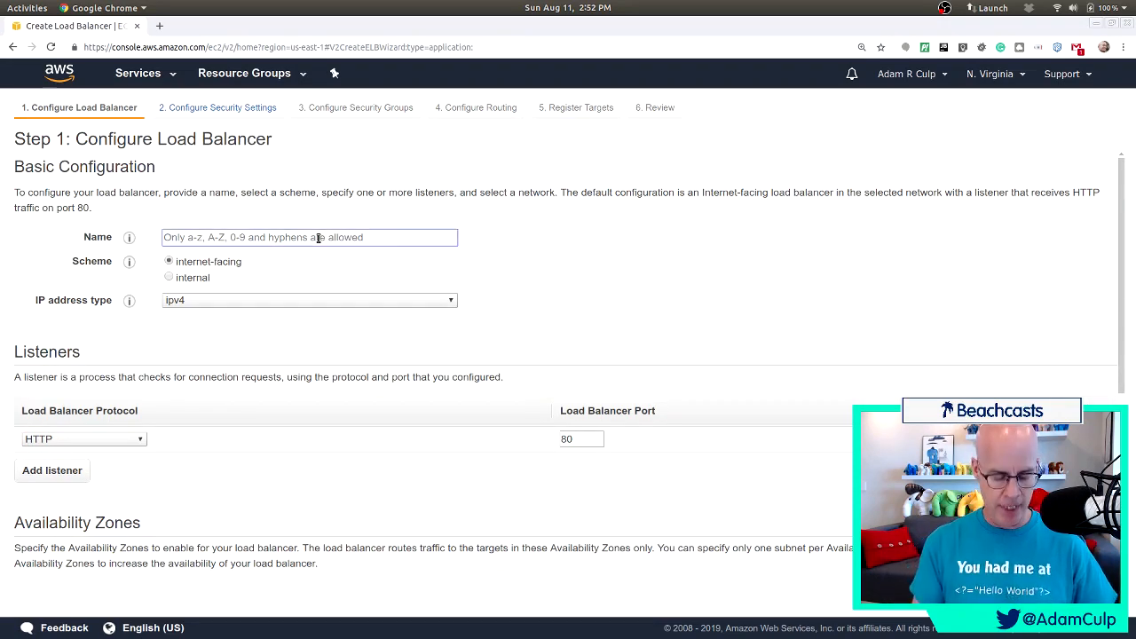
type("Lb")
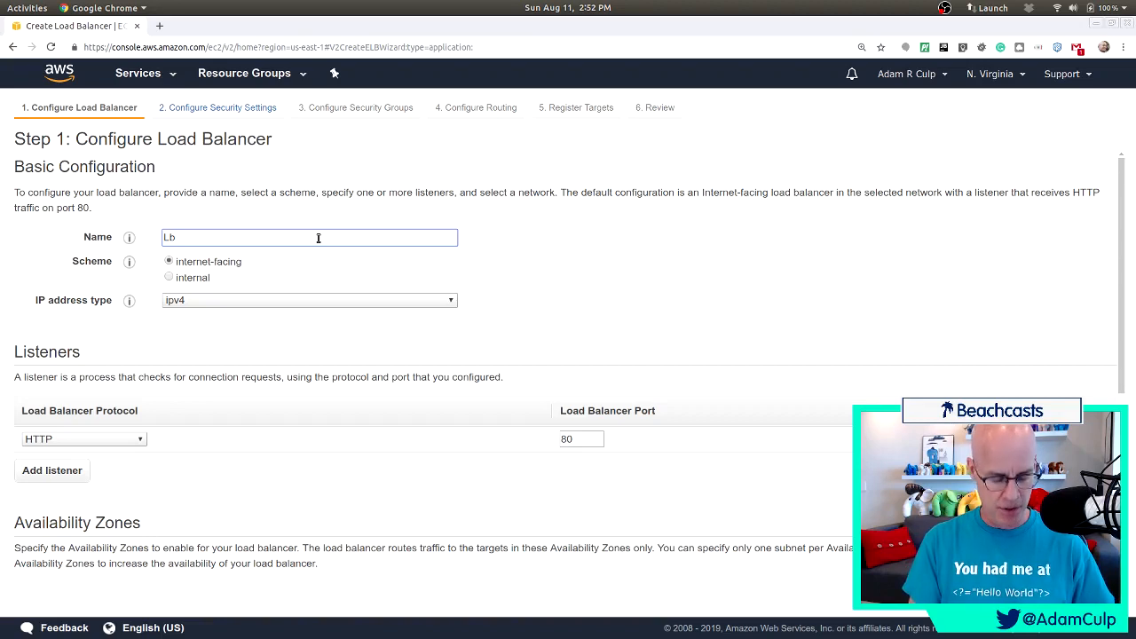
type("Beachcasts")
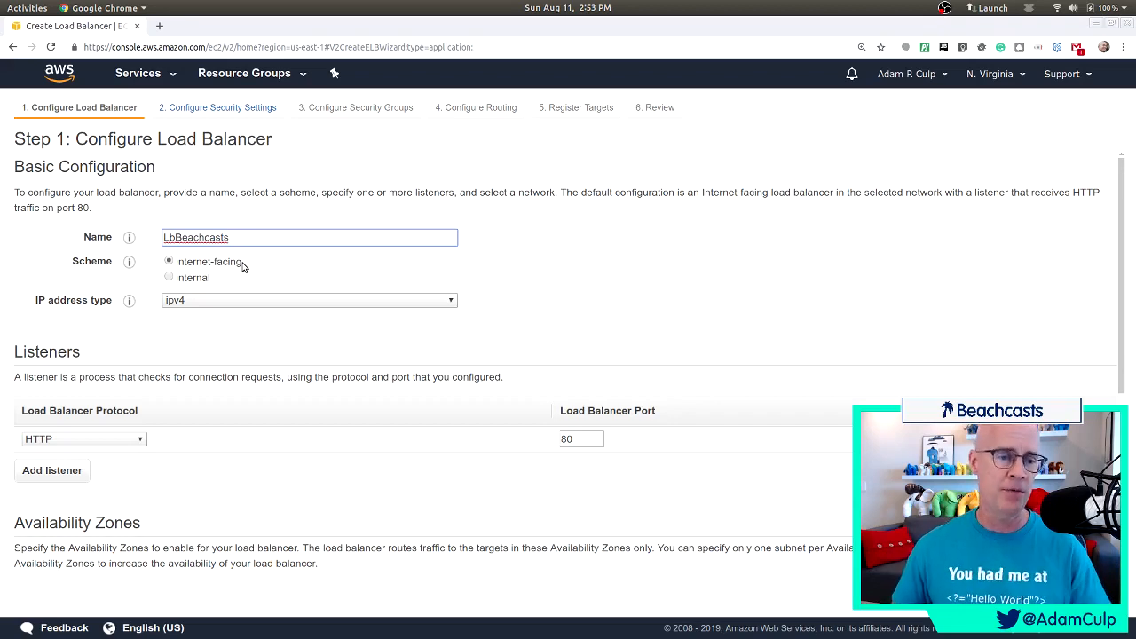
- Add a second listener to the load balancer using HTTPS (Secure HTTP) on port 443
scroll(214, 404, "down", 1)
scroll(205, 399, "down", 2)
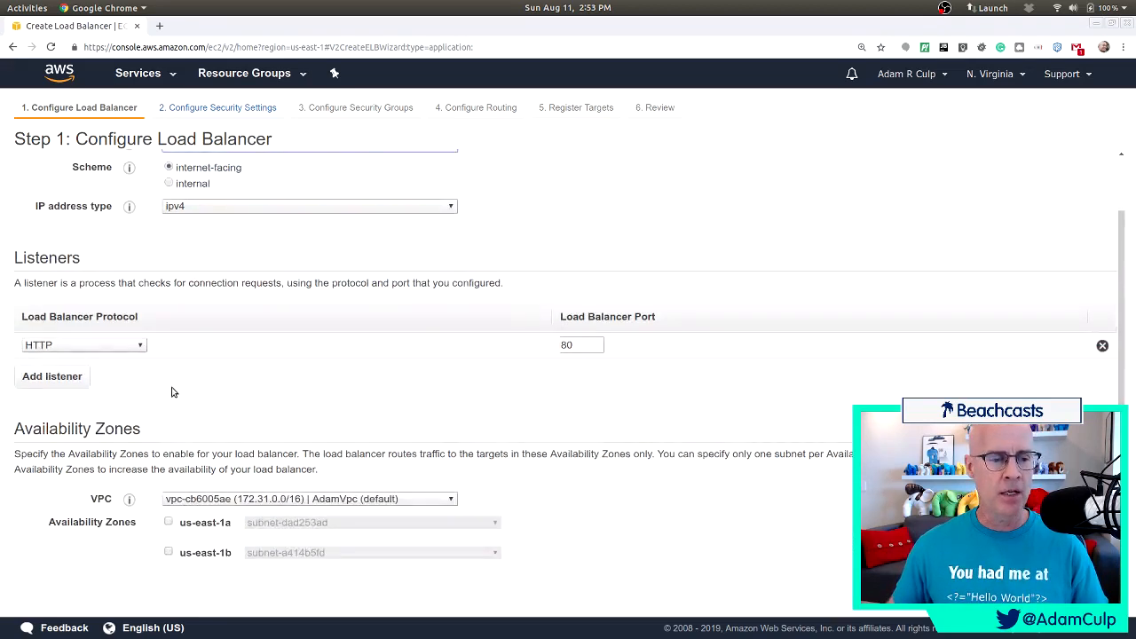
left_click(76, 377)
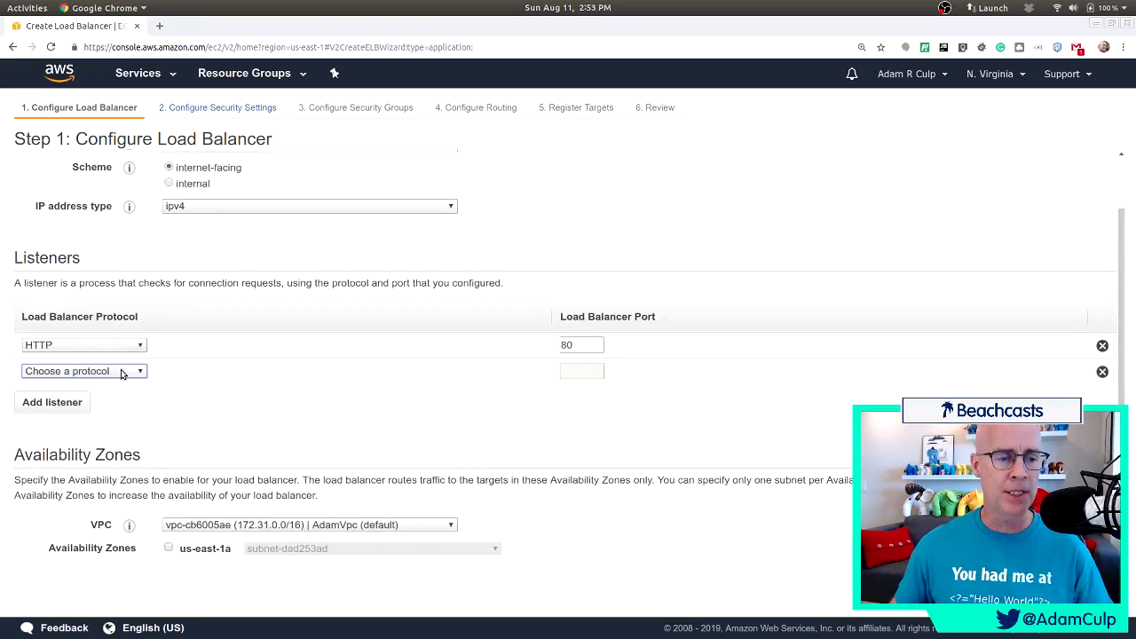
left_click(123, 372)
left_click(82, 424)
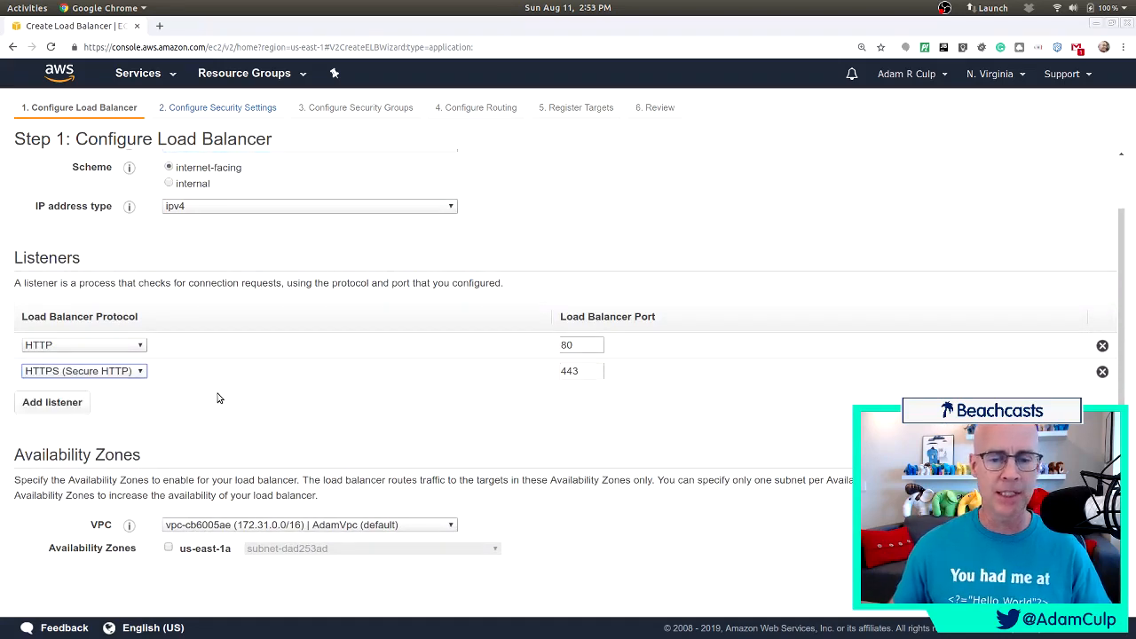
- Enable the us-east-1d and us-east-1b availability zones for the load balancer and proceed to the security settings
scroll(424, 419, "down", 4)
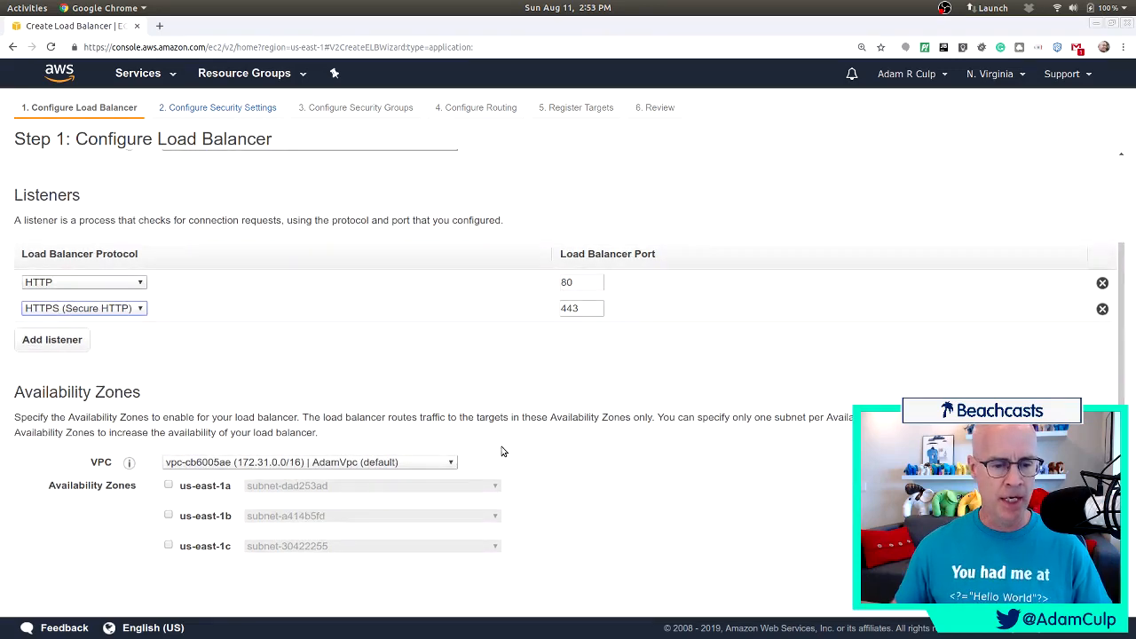
scroll(533, 435, "down", 1)
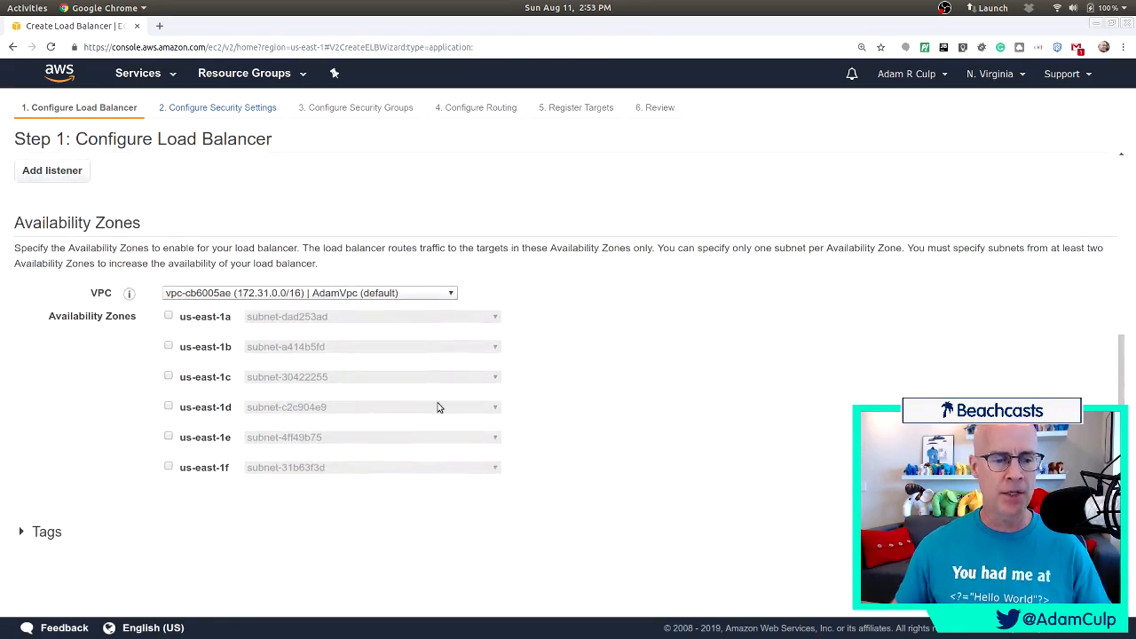
left_click(168, 406)
left_click(169, 346)
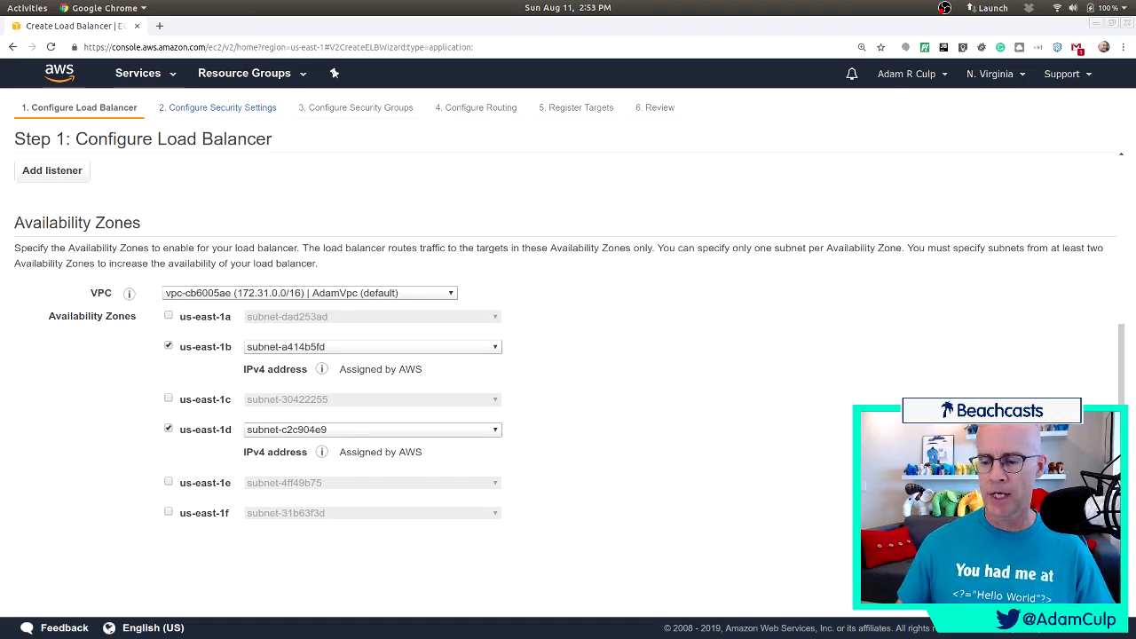
left_click(1026, 590)
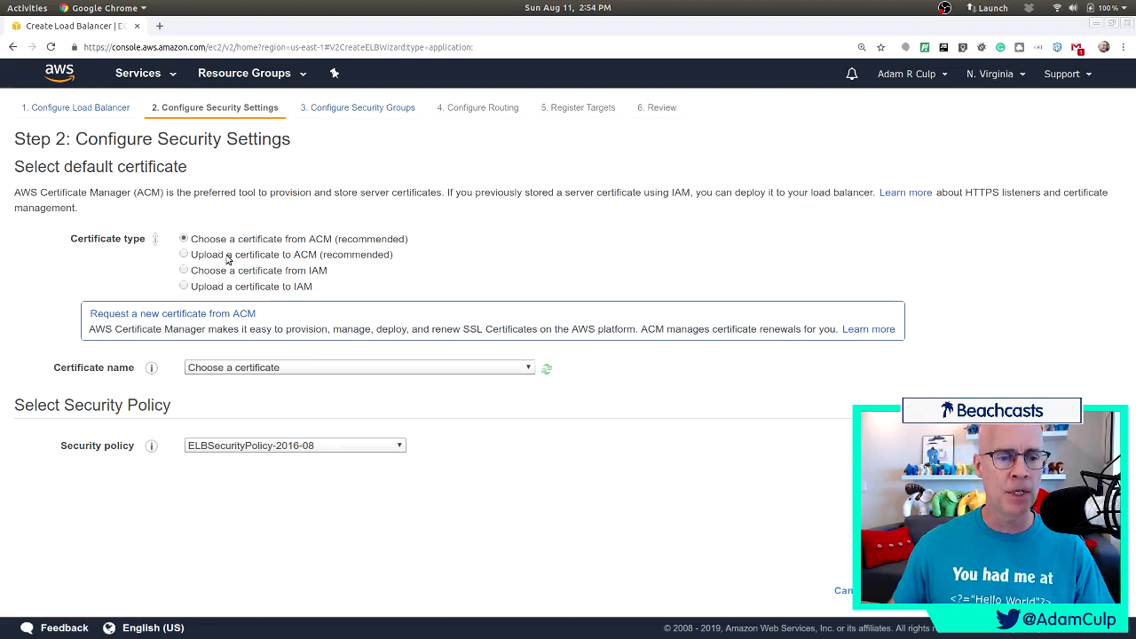
- Choose the beachcasts.com certificate from ACM and assign the existing SgAdamMisc security group in place of the default one
left_click(307, 368)
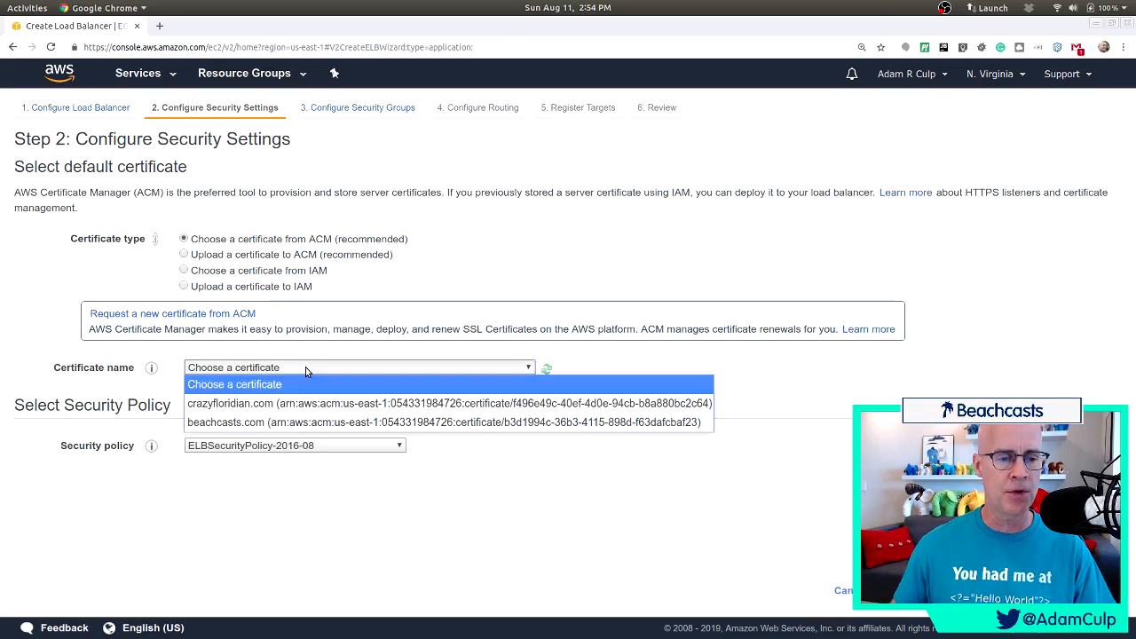
left_click(247, 425)
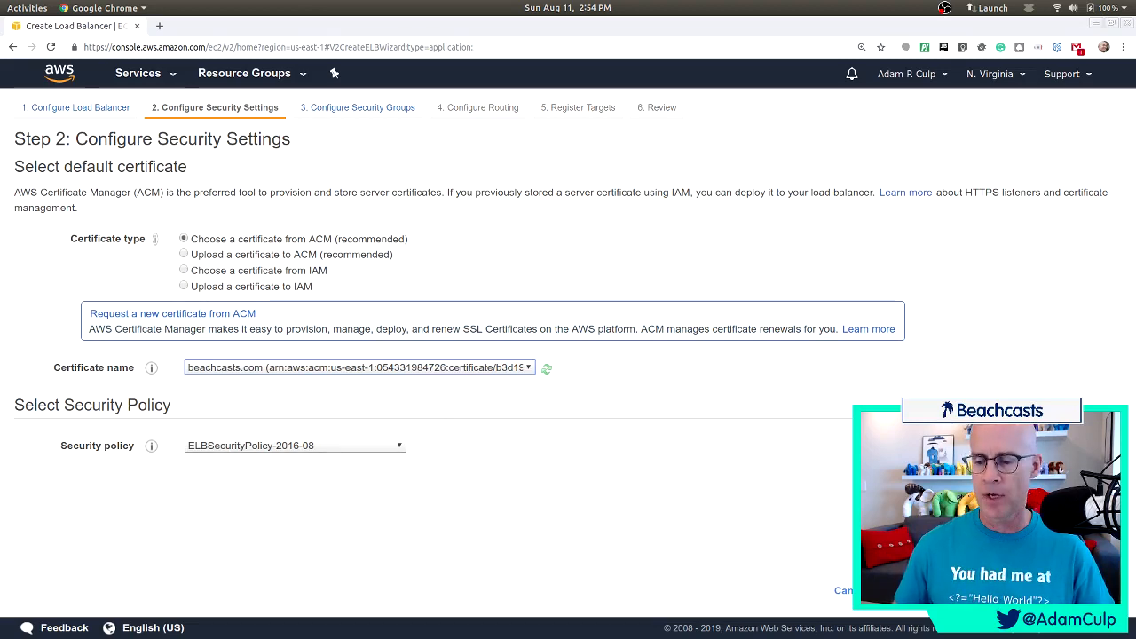
left_click(1037, 590)
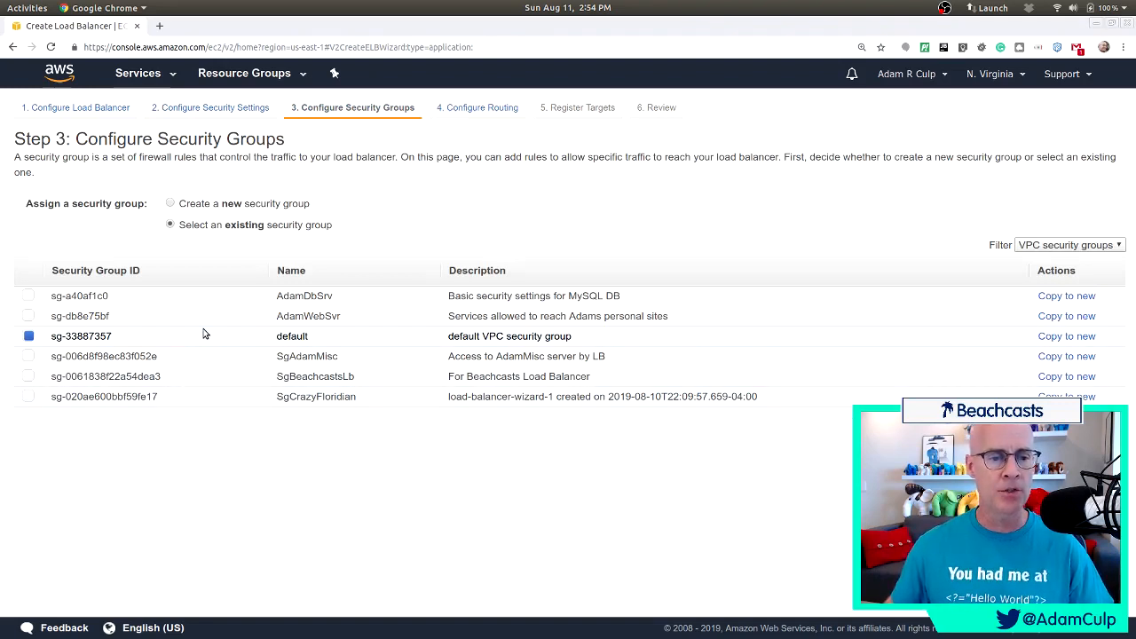
left_click(274, 358)
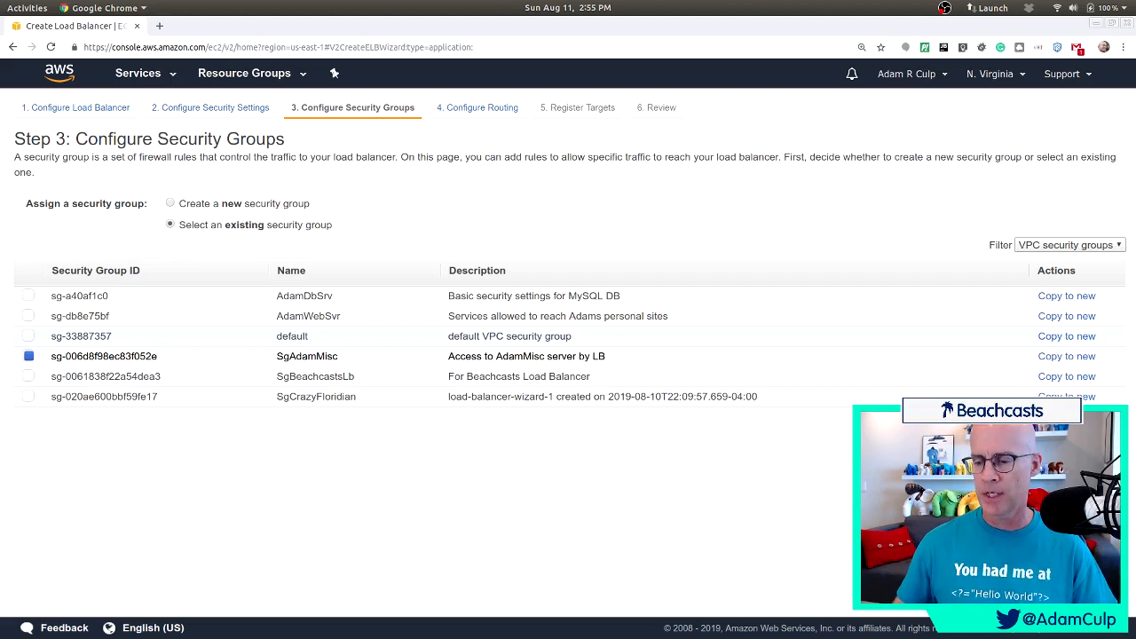
left_click(1056, 601)
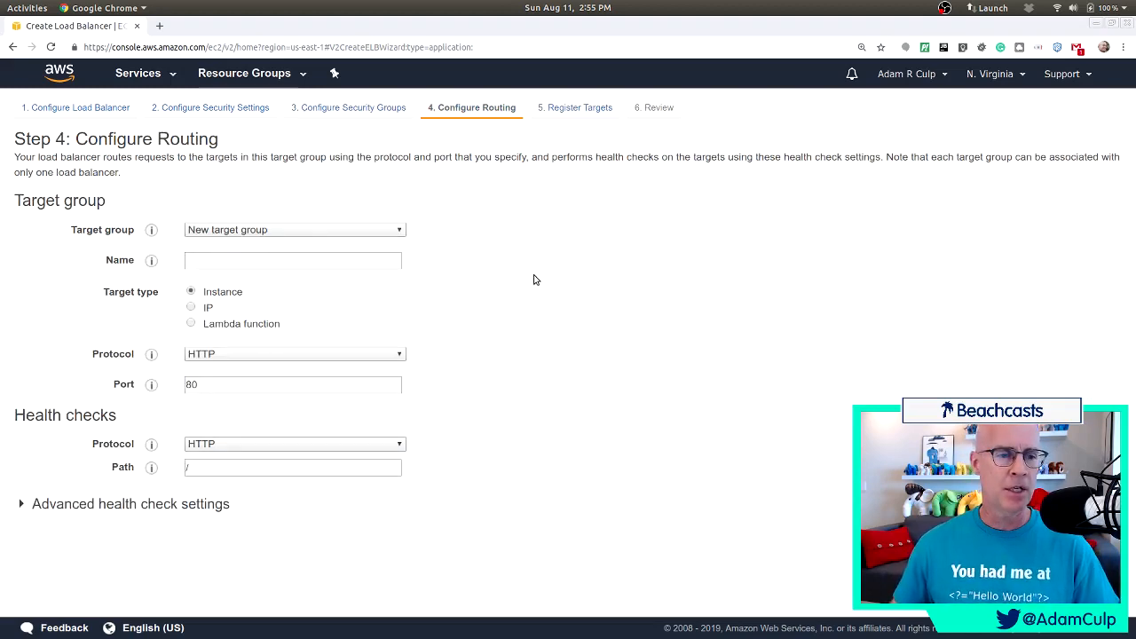
- Keep the New target group option and name the target group beachcasts80
left_click(404, 229)
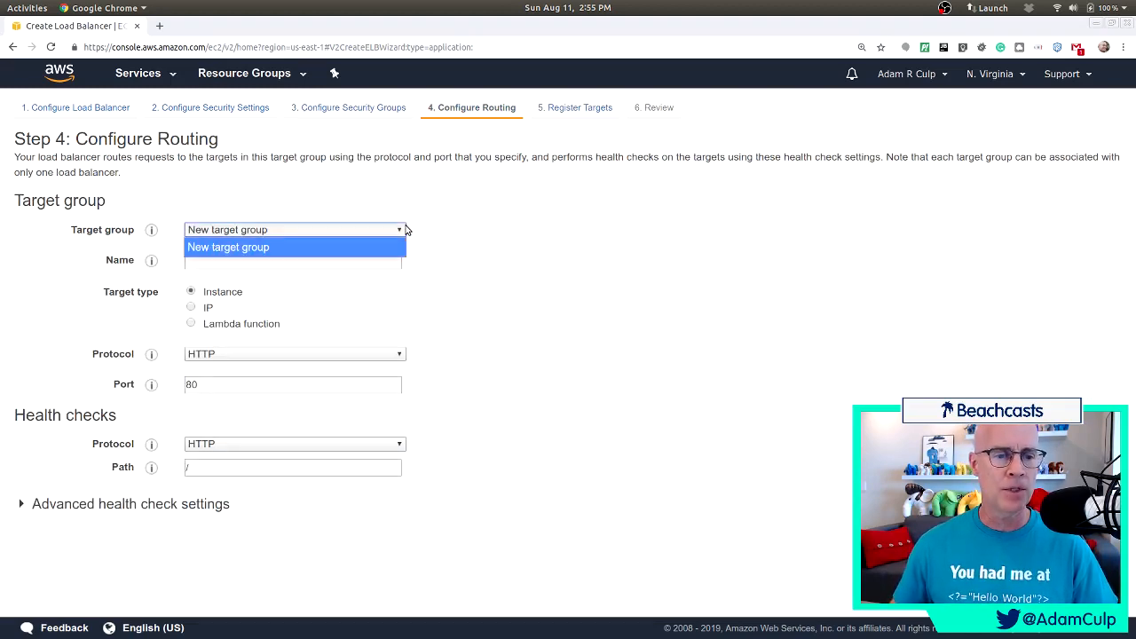
left_click(444, 237)
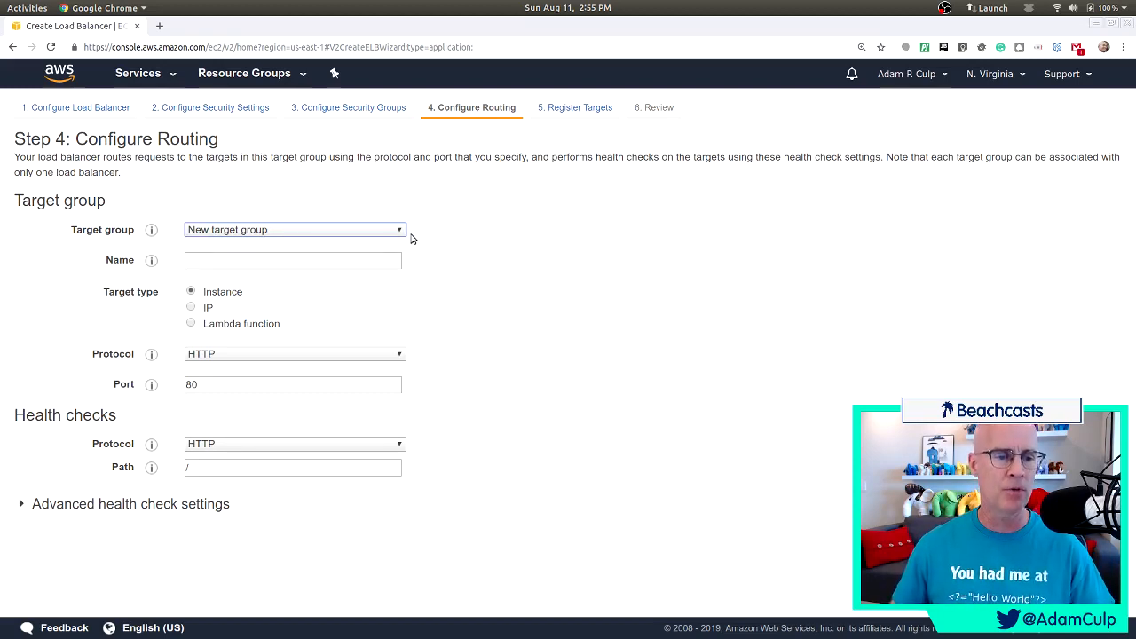
left_click(323, 257)
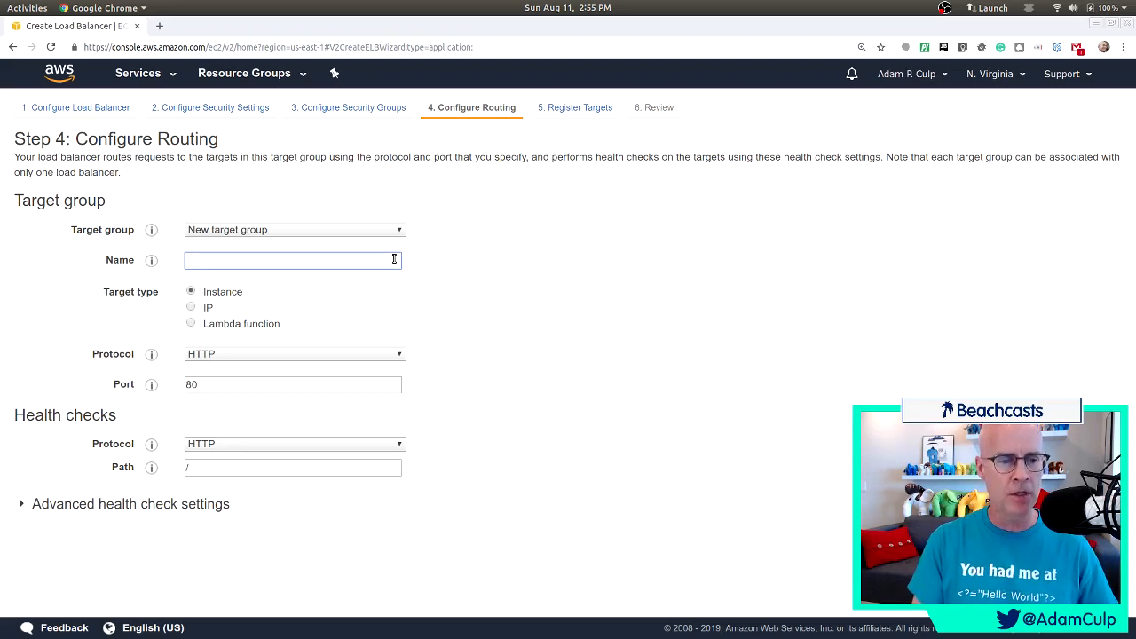
type("Beach")
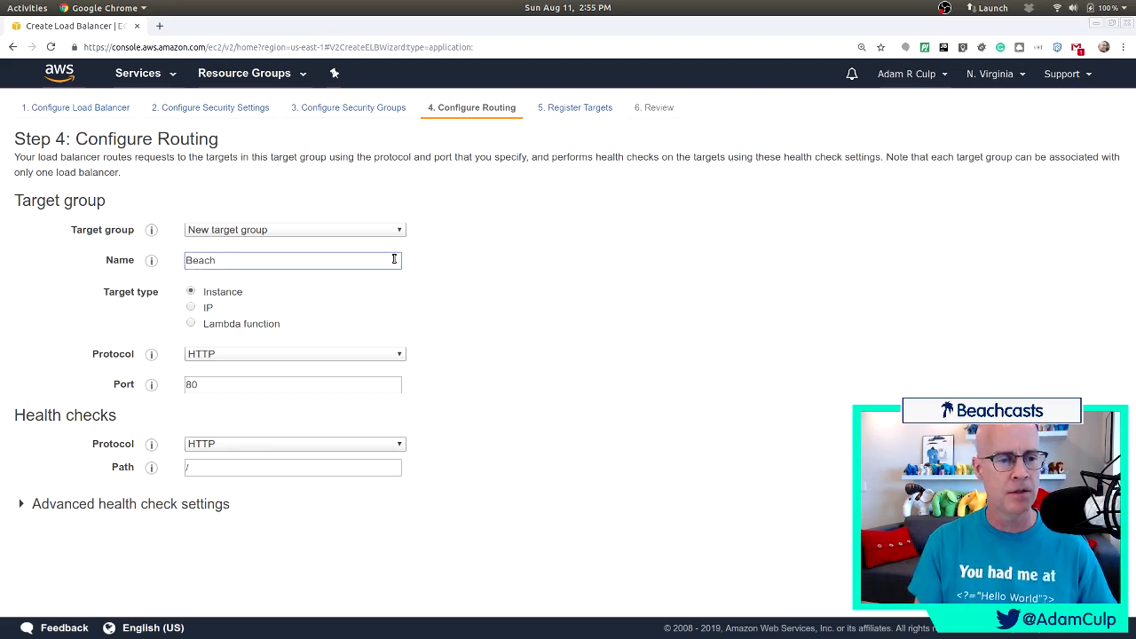
key("BackSpace")
key("BackSpace")
key("BackSpace")
key("BackSpace")
key("BackSpace")
type("beachcasts80")
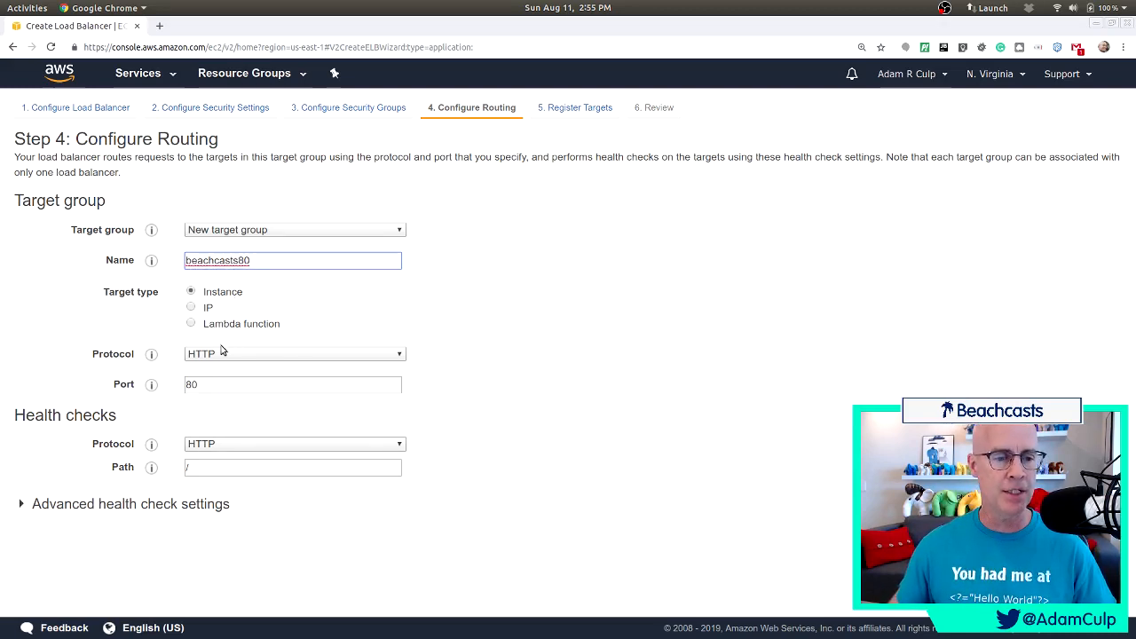
- Set the health check path to /index.php and proceed to registering targets
left_click(214, 464)
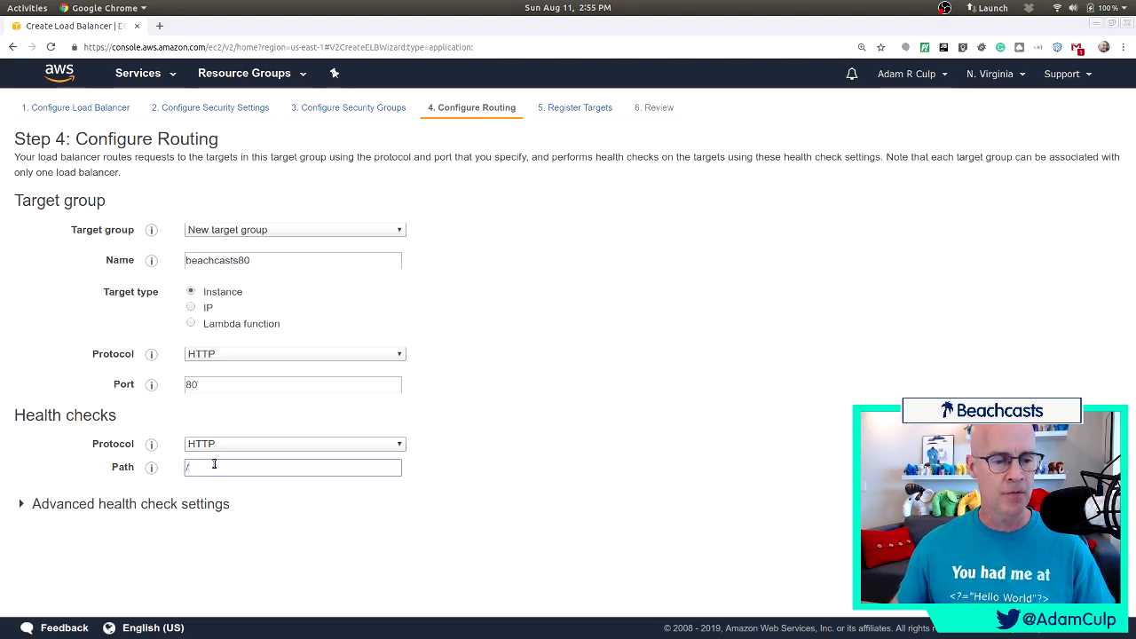
type("index")
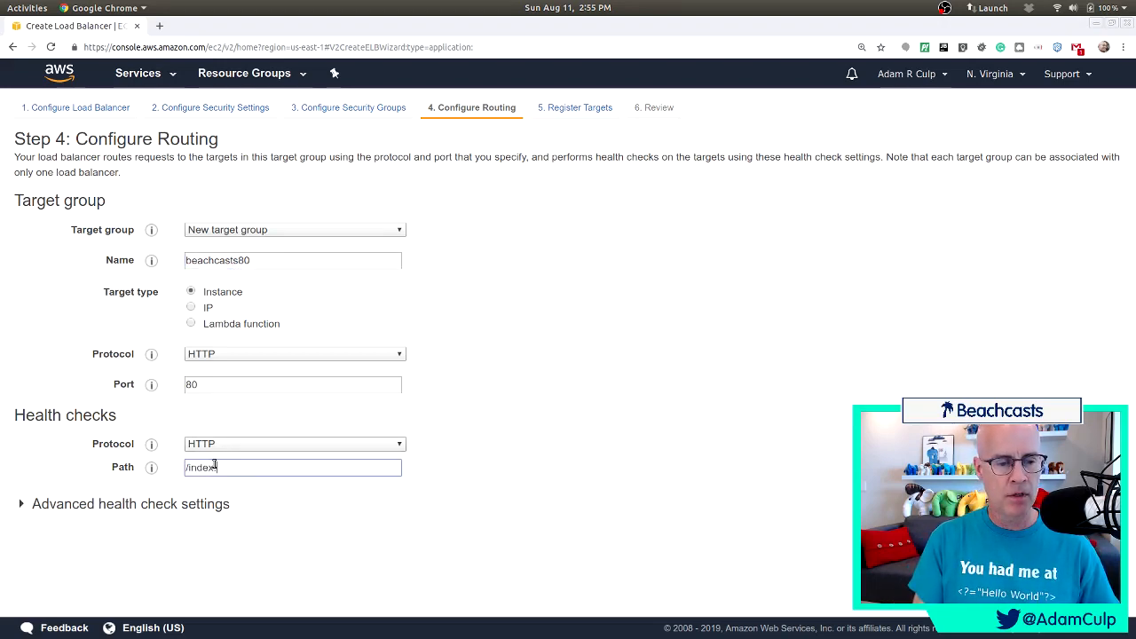
type(".php")
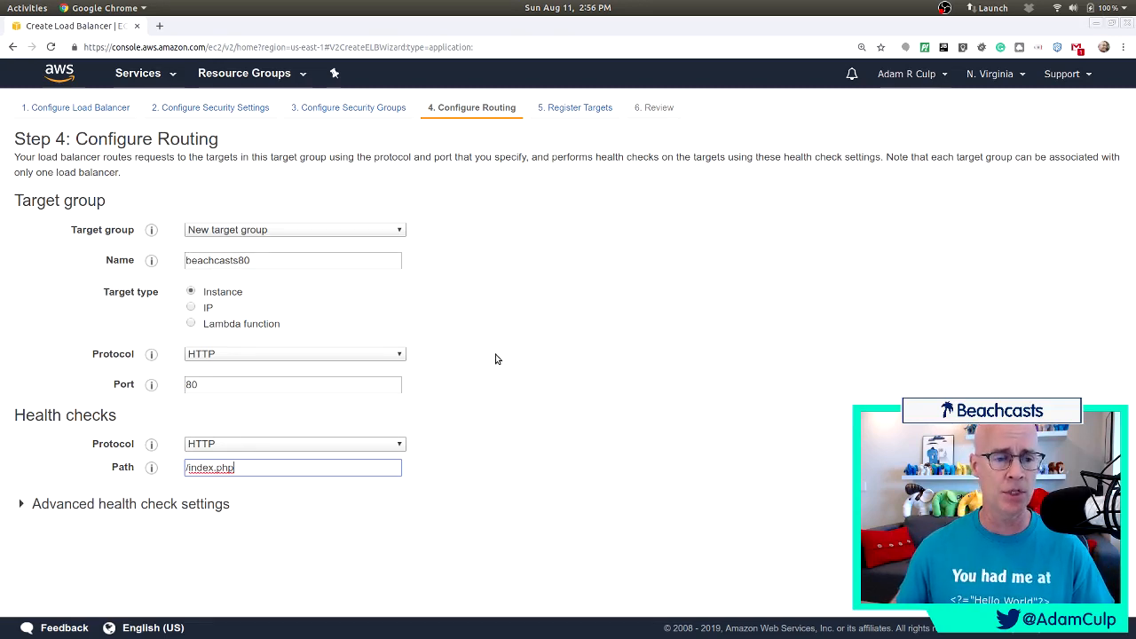
left_click(1051, 597)
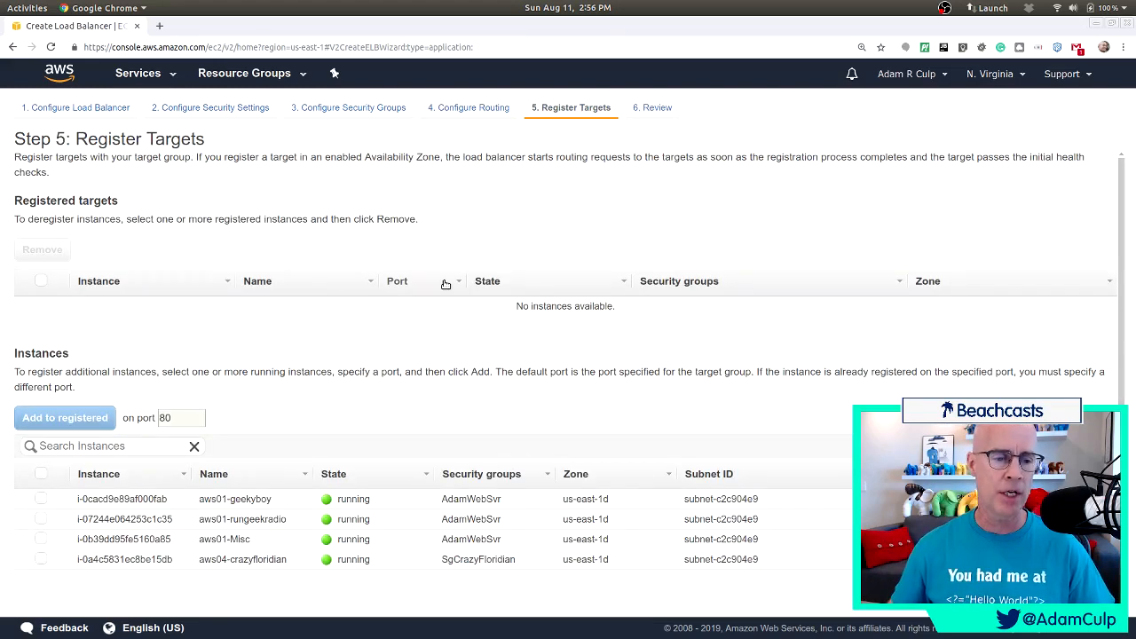
- Register the aws05-beachcasts instance on port 80 as a target and proceed to the load balancer review
scroll(356, 347, "down", 2)
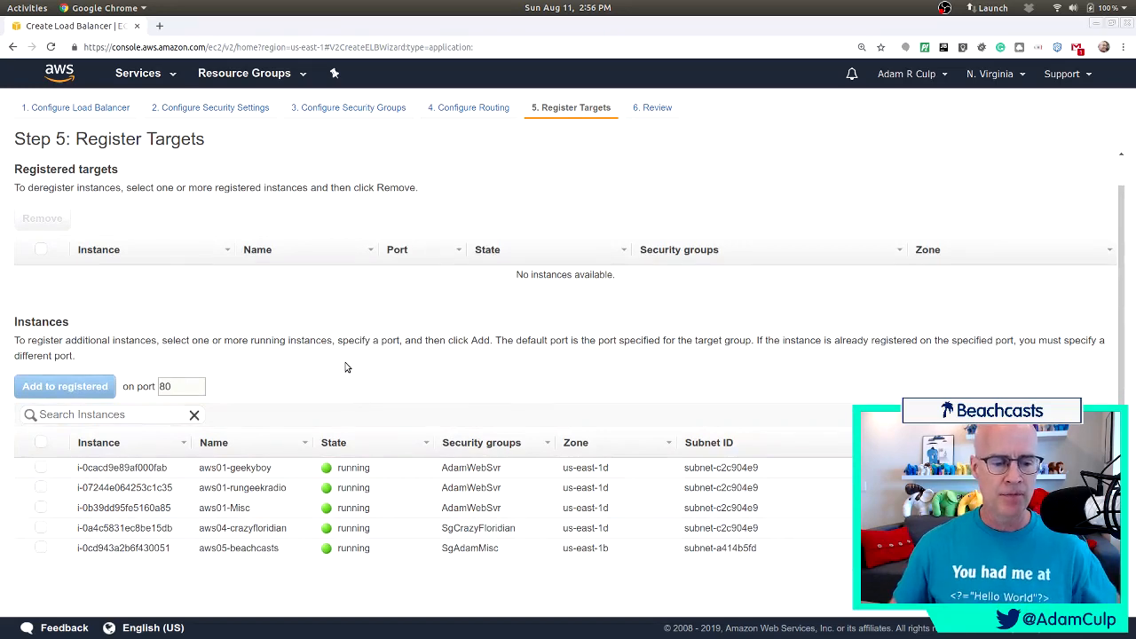
scroll(348, 367, "down", 1)
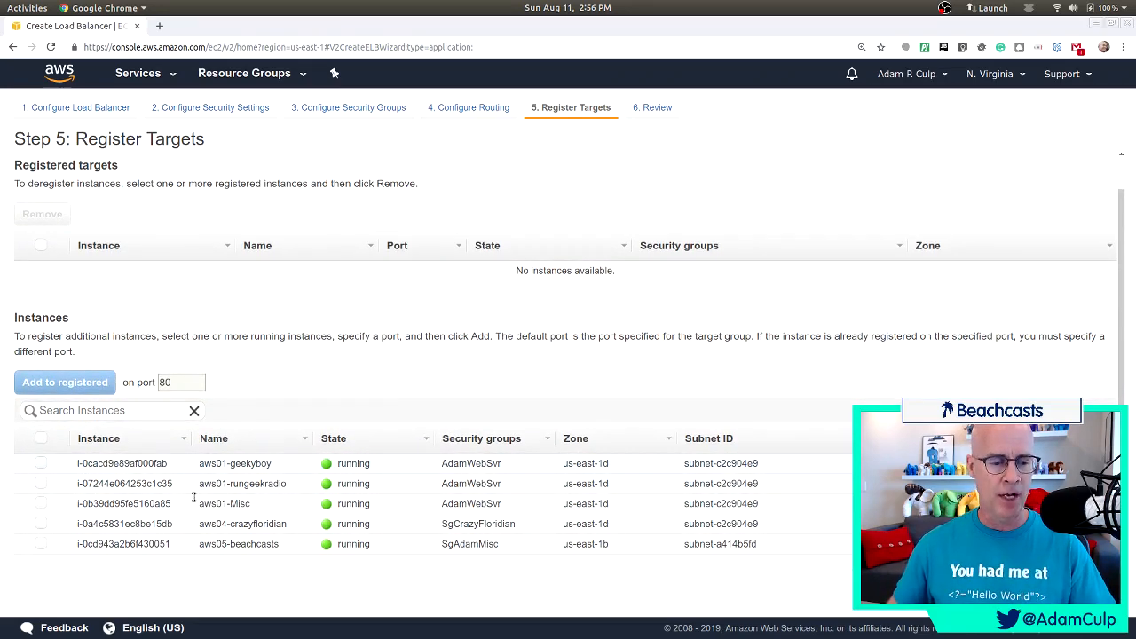
left_click(42, 544)
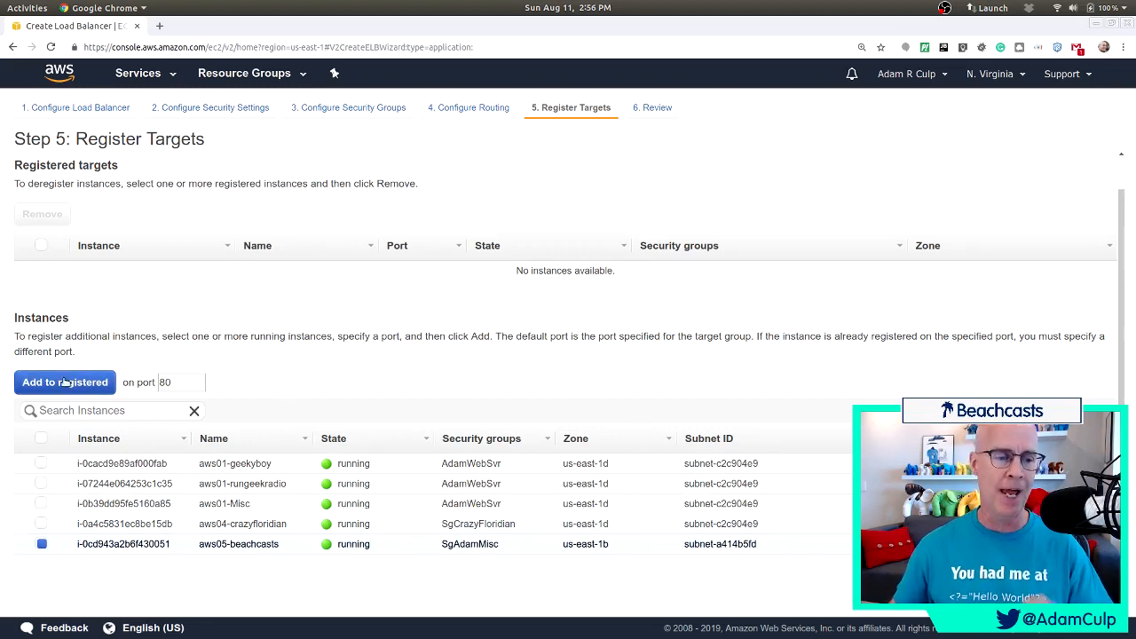
left_click(175, 382)
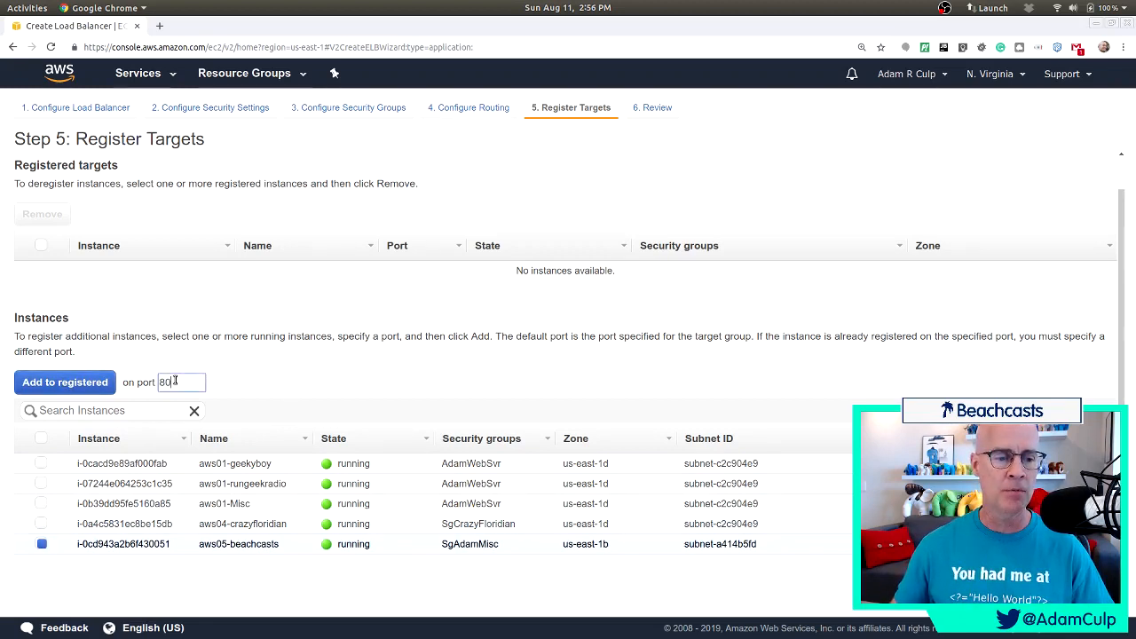
left_click(101, 384)
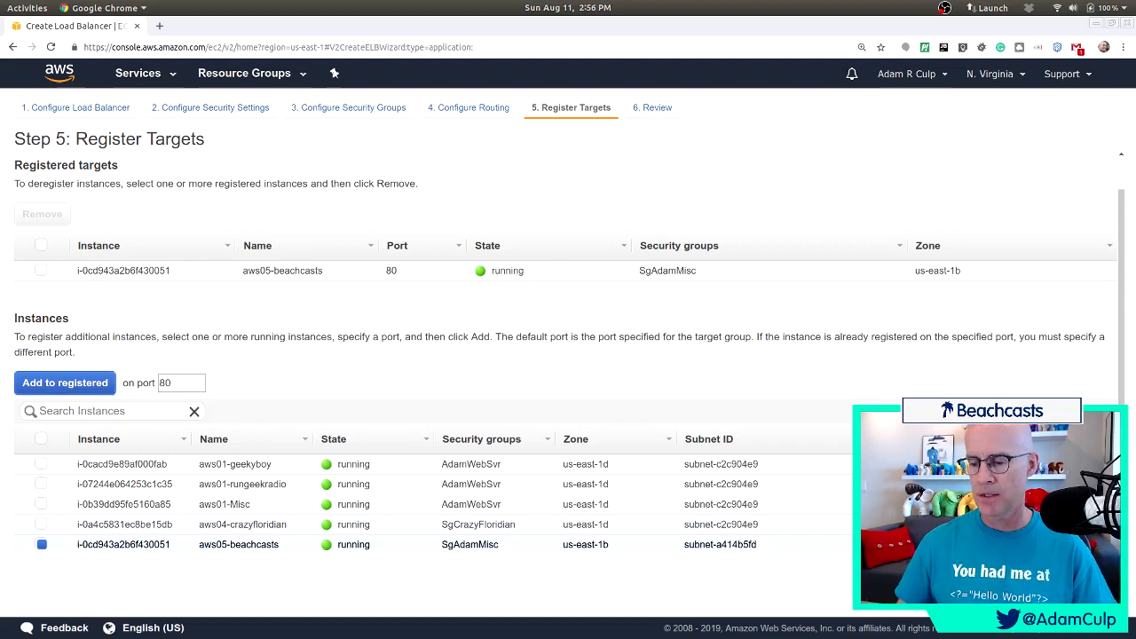
left_click(1060, 591)
scroll(556, 449, "down", 3)
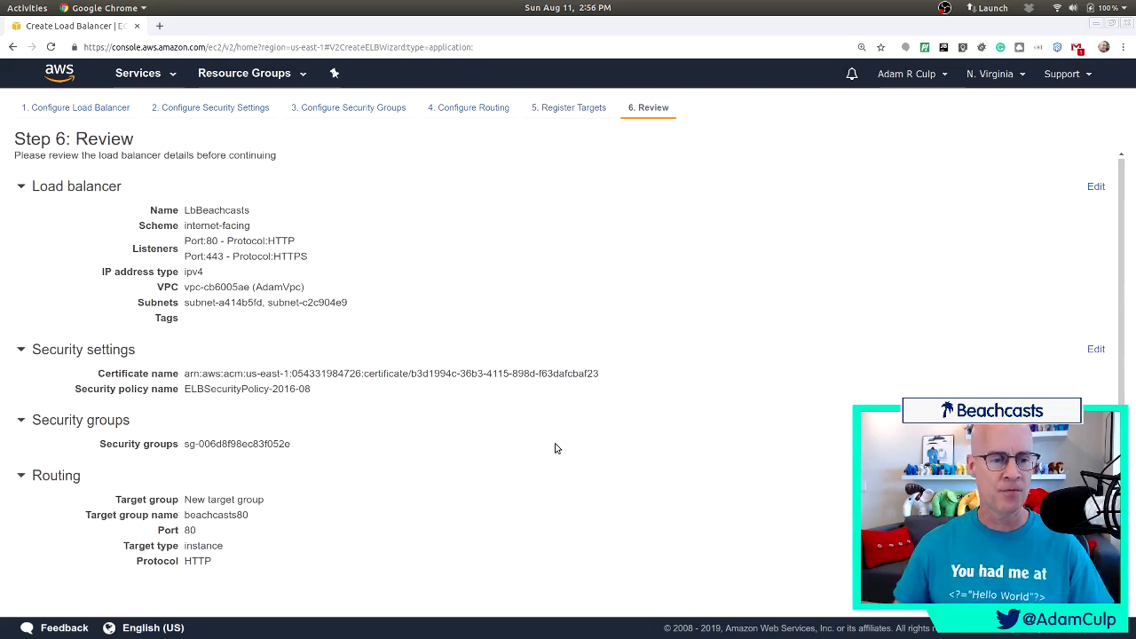
- Review the LbBeachcasts settings, create the load balancer and open its listeners
scroll(556, 449, "down", 2)
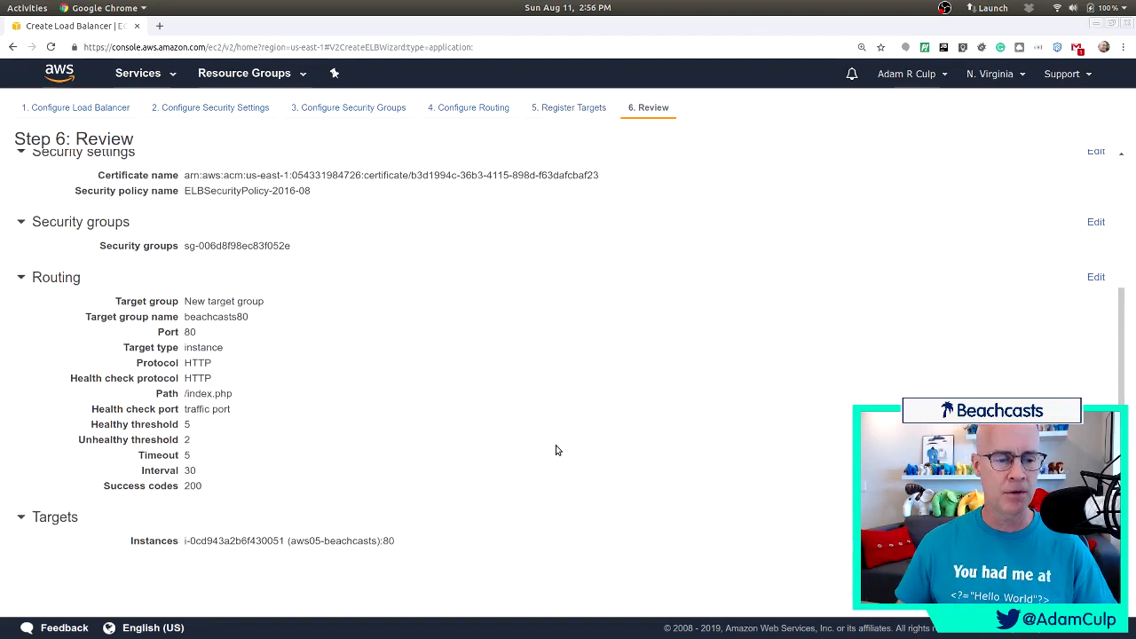
scroll(556, 449, "up", 5)
left_click(1095, 594)
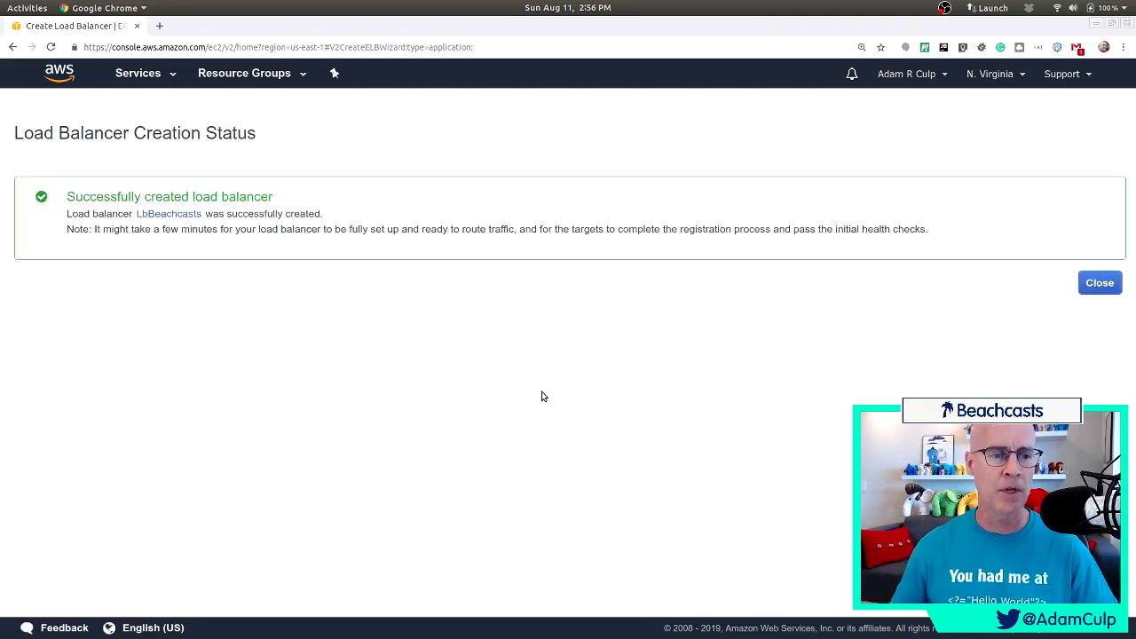
left_click(1096, 284)
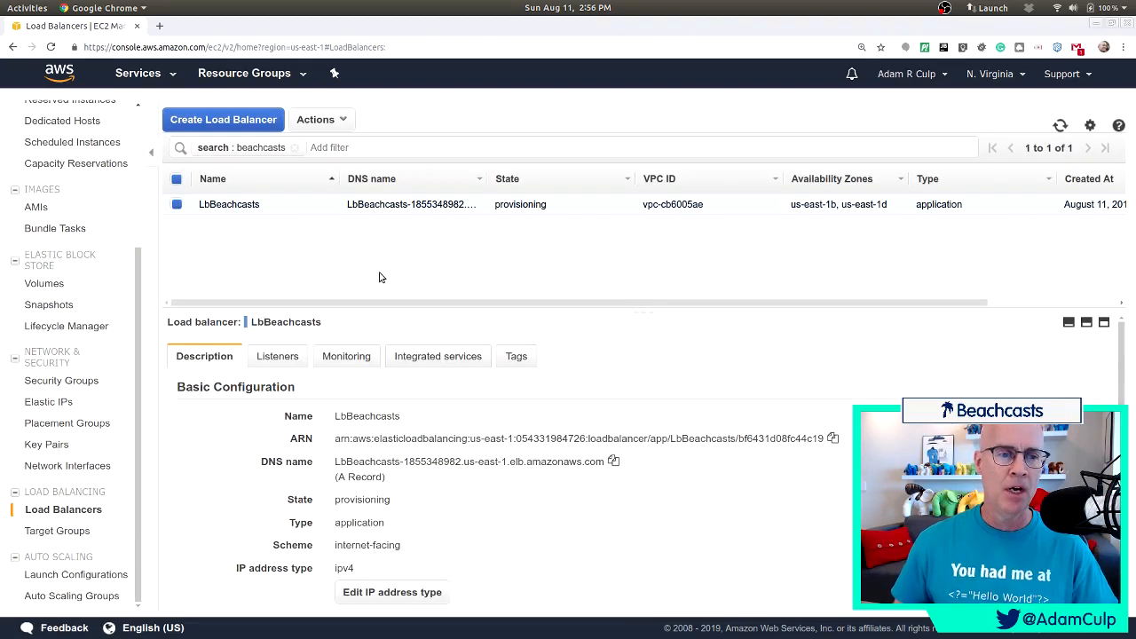
left_click(297, 364)
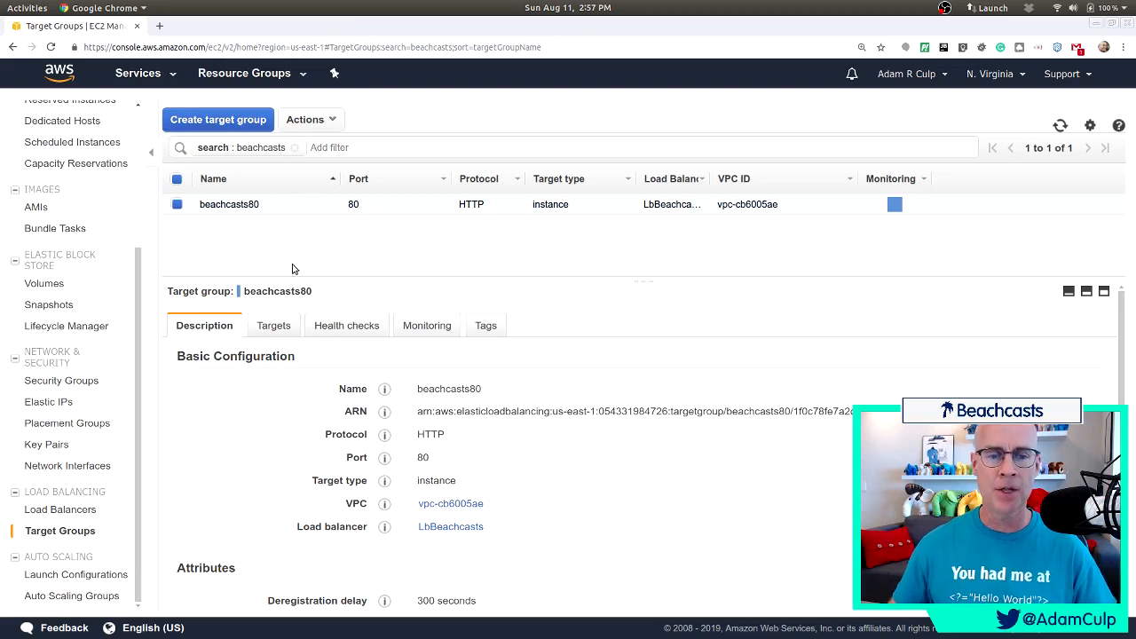
- Start a new instance target group named beachcasts443 that uses the HTTPS protocol
left_click(222, 121)
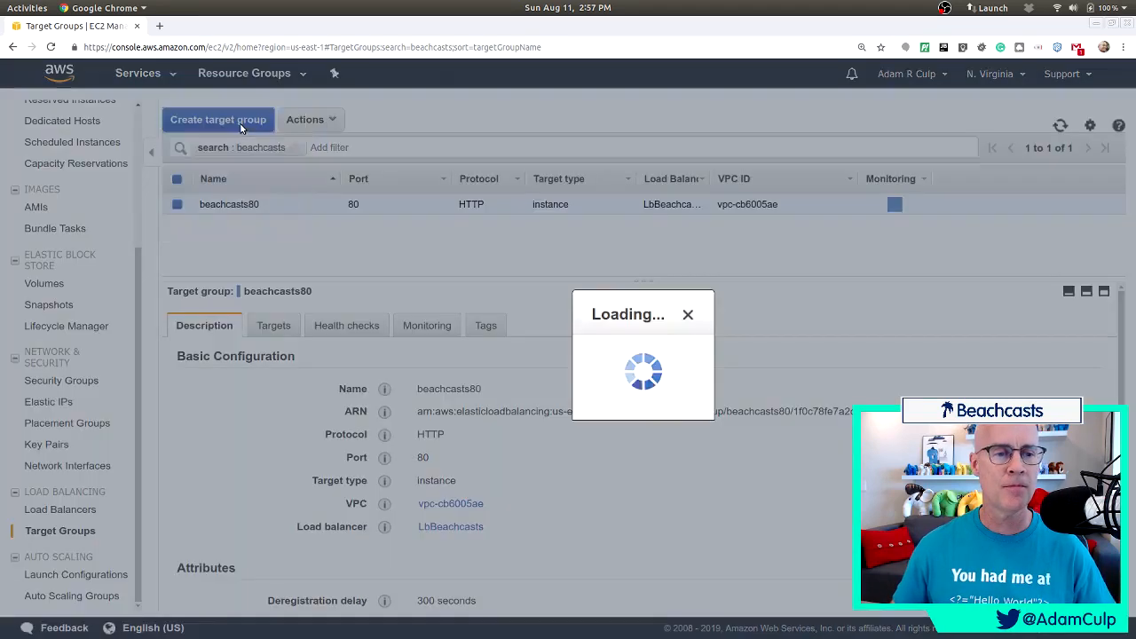
left_click(386, 215)
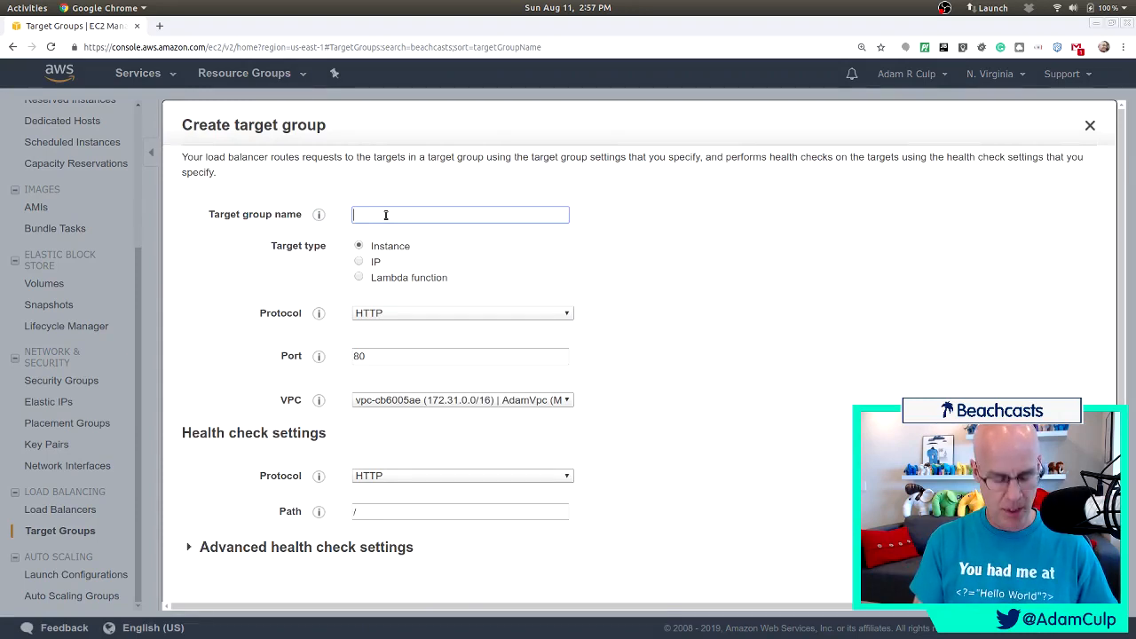
type("b")
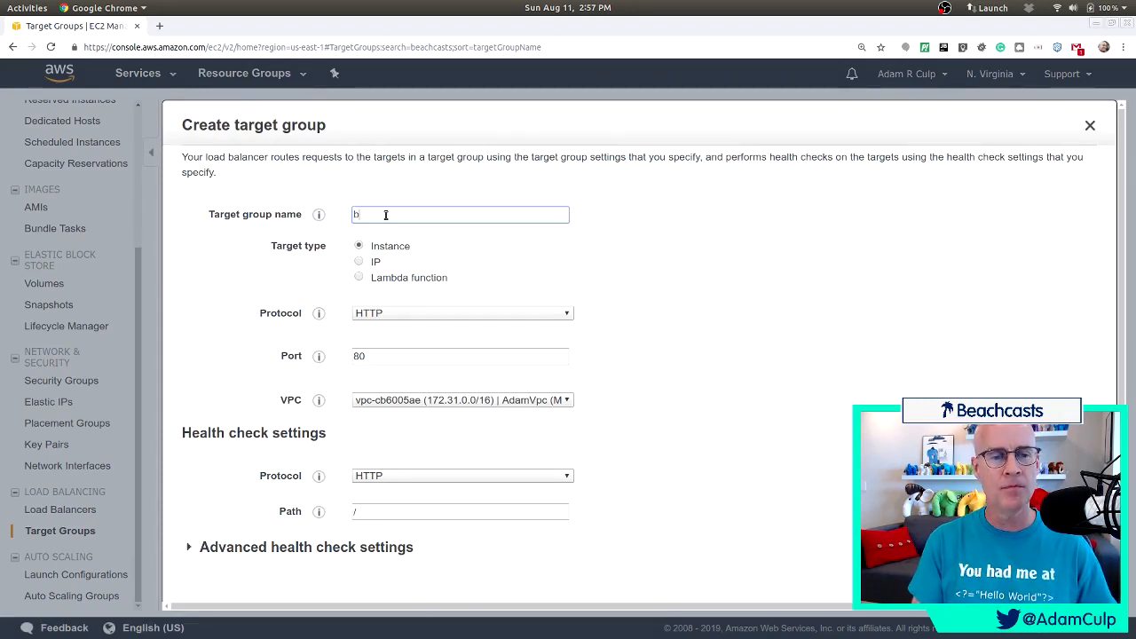
type("eachcast")
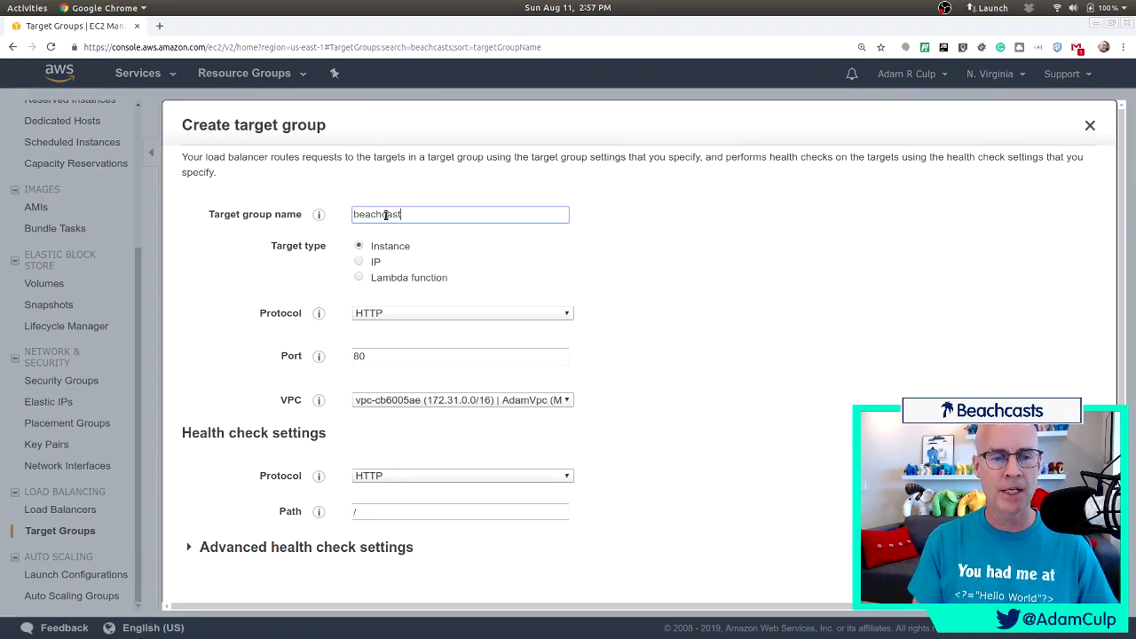
type("s443")
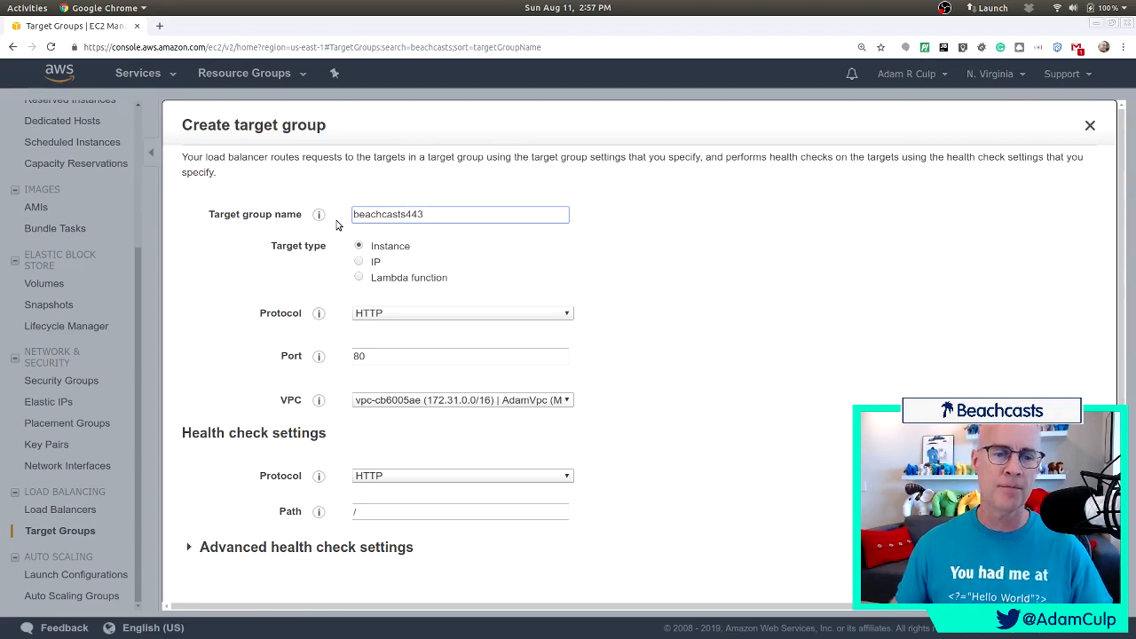
left_click(391, 313)
left_click(391, 313)
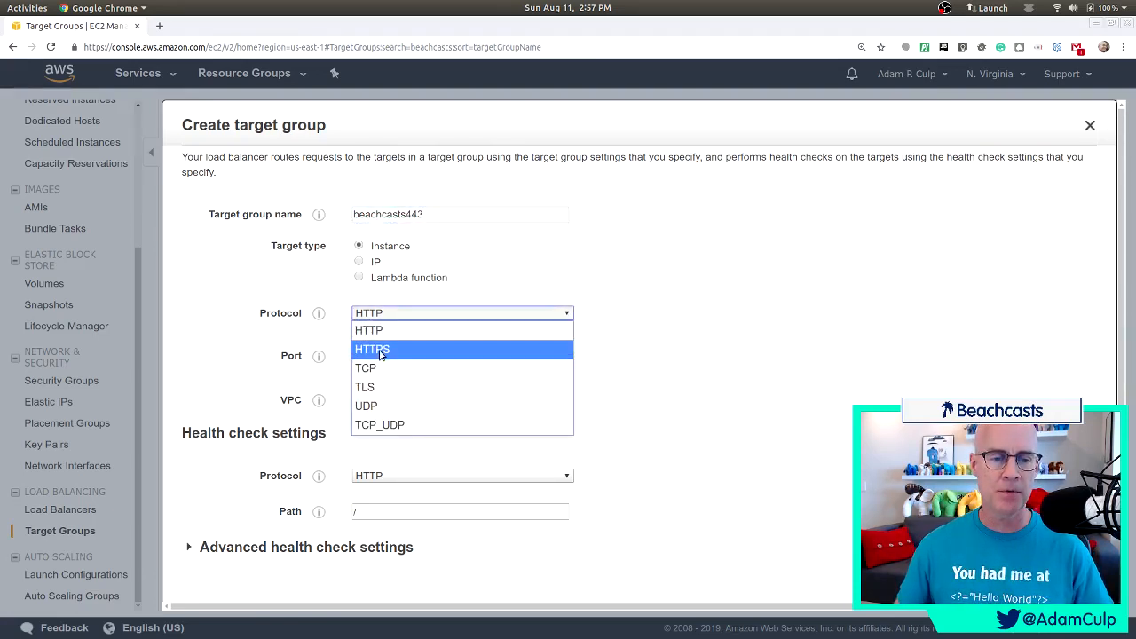
left_click(390, 347)
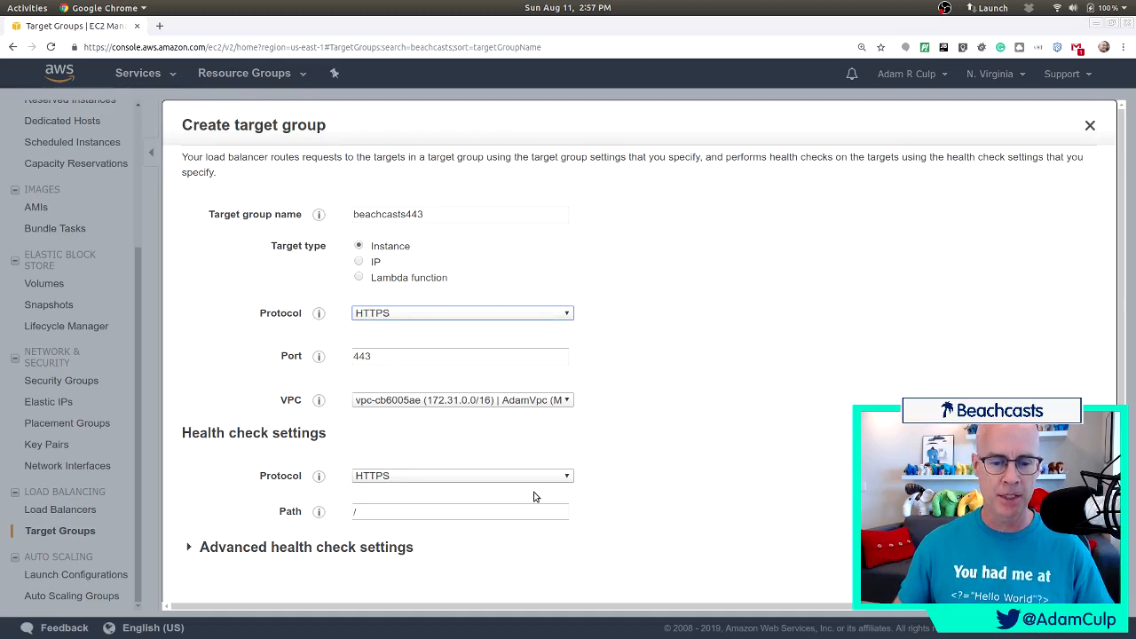
- Set the health check path to /index.php and create the beachcasts443 target group
left_click(441, 512)
type("index.php")
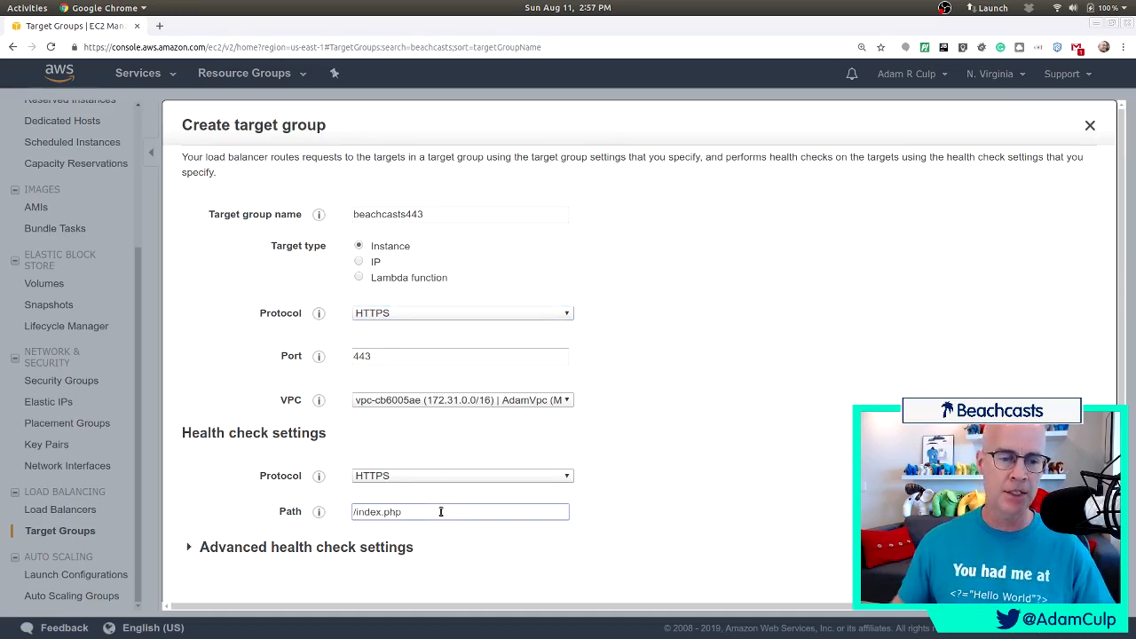
key("Return")
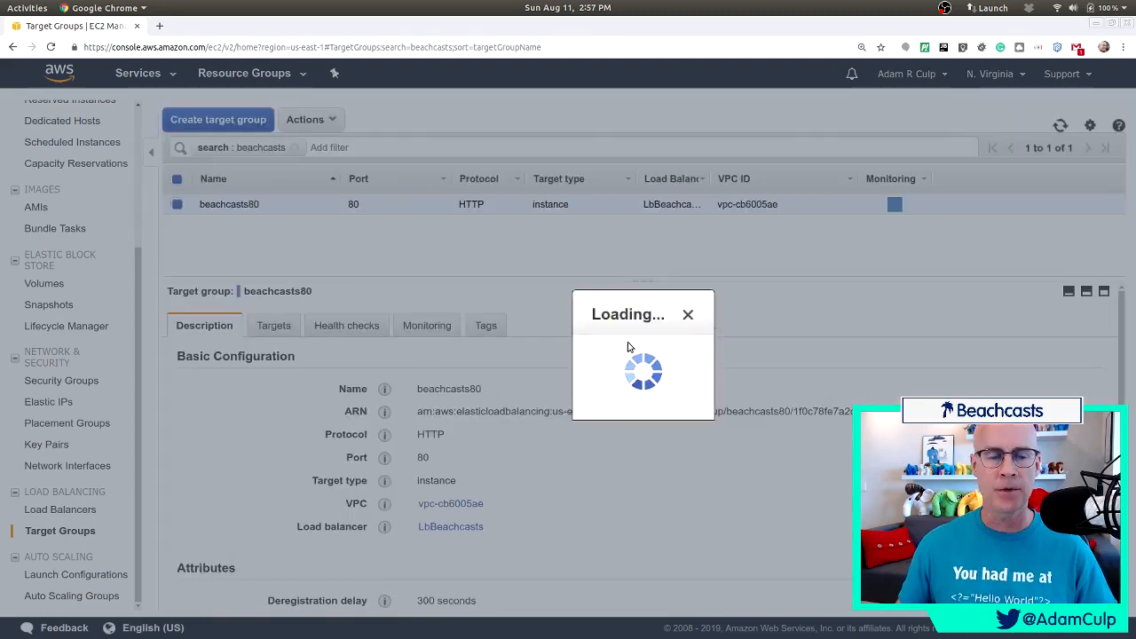
left_click(818, 422)
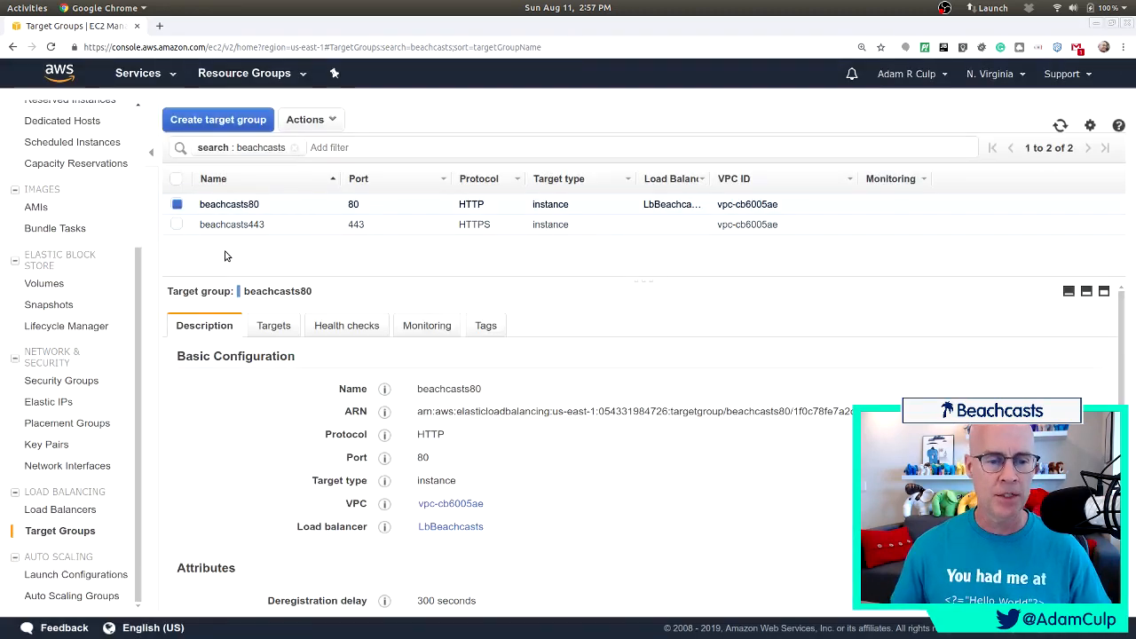
- Check the registered targets and availability zone health of the beachcasts80 target group, refreshing the list
left_click(275, 323)
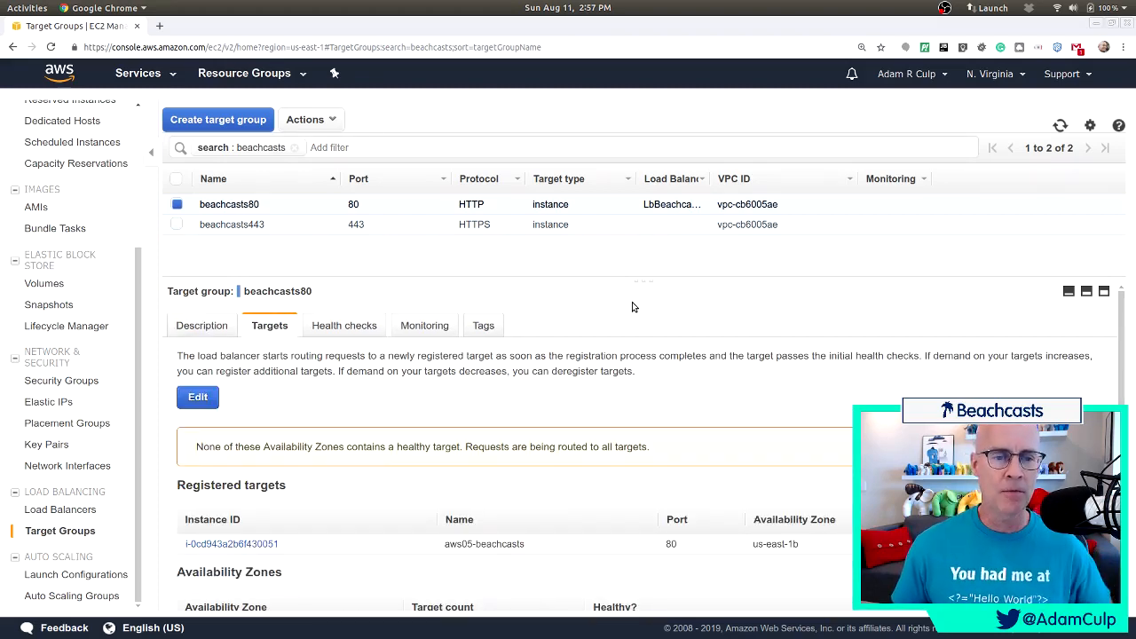
scroll(632, 307, "down", 1)
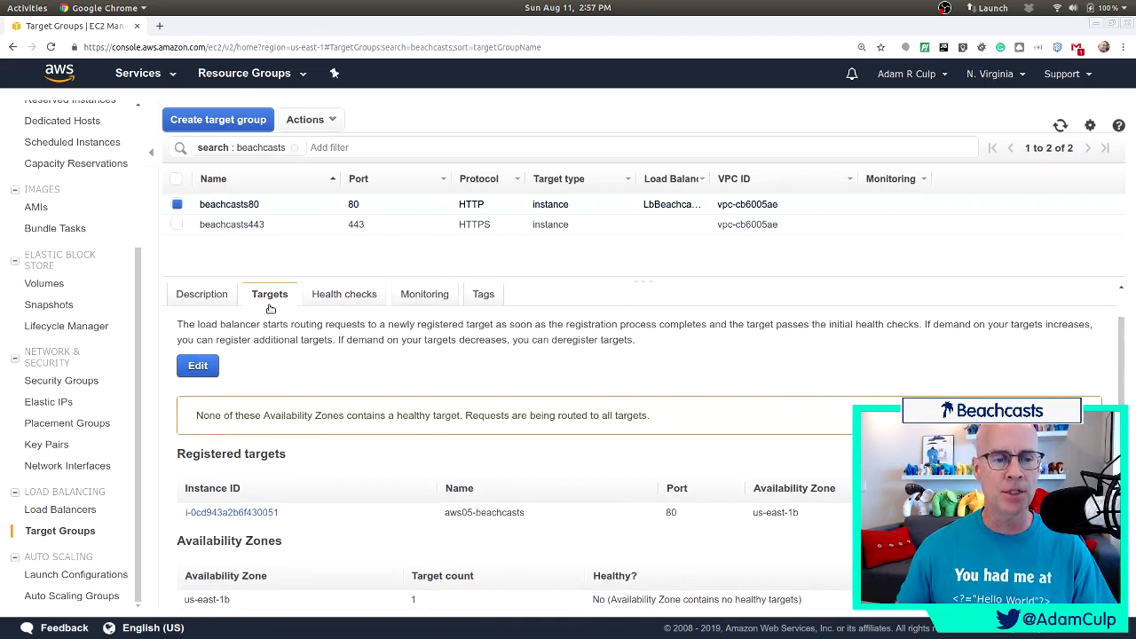
scroll(287, 350, "up", 1)
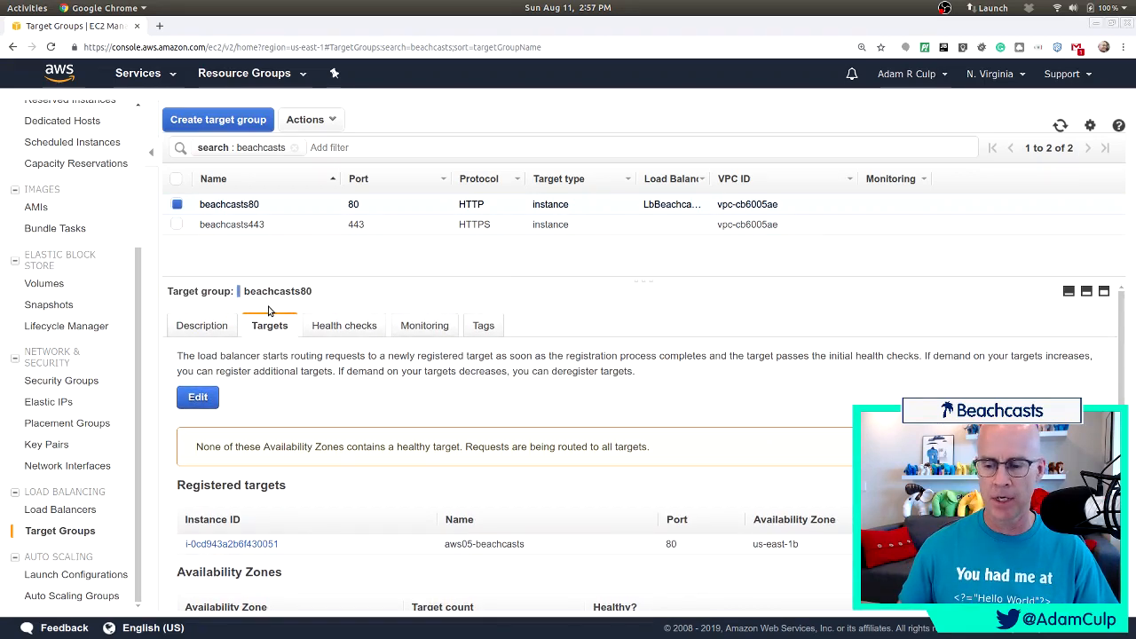
scroll(391, 522, "down", 1)
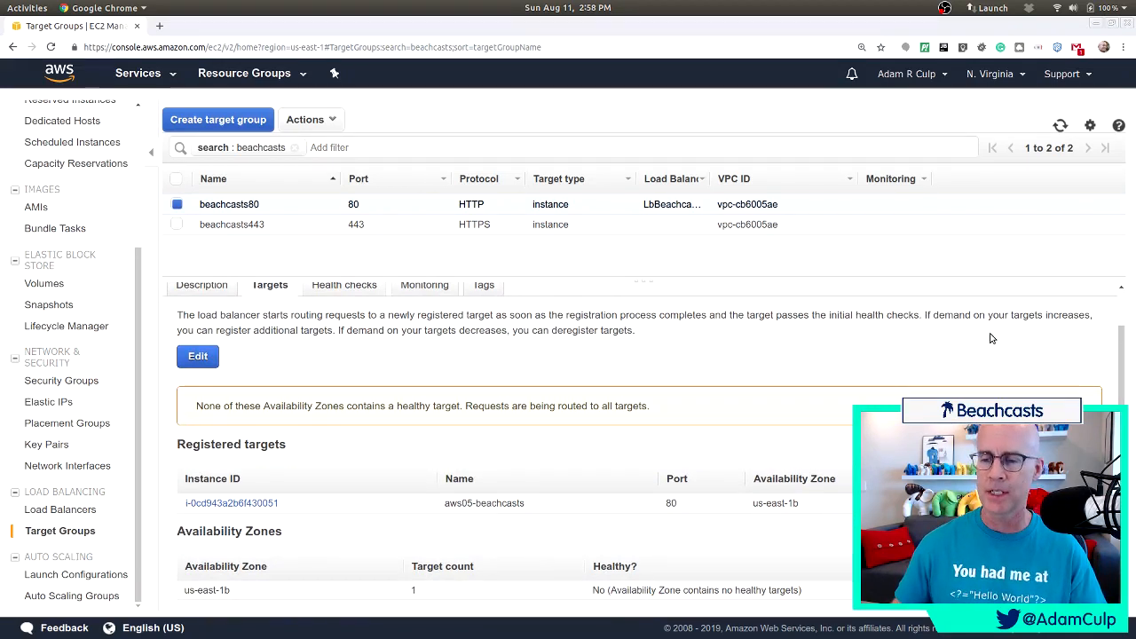
left_click(1061, 125)
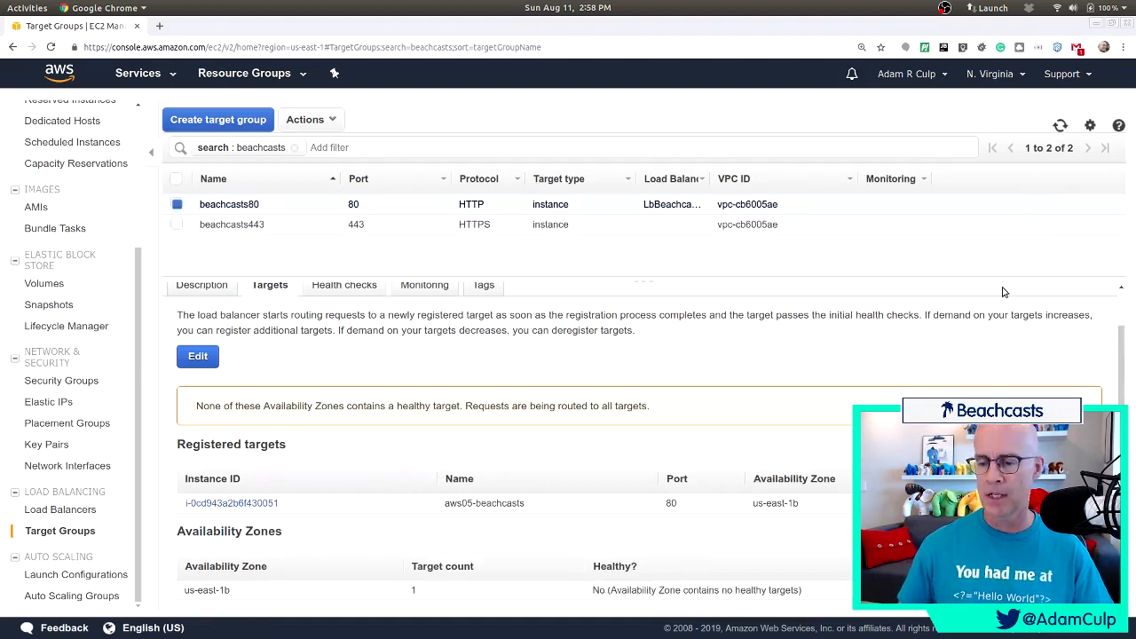
left_click(1063, 125)
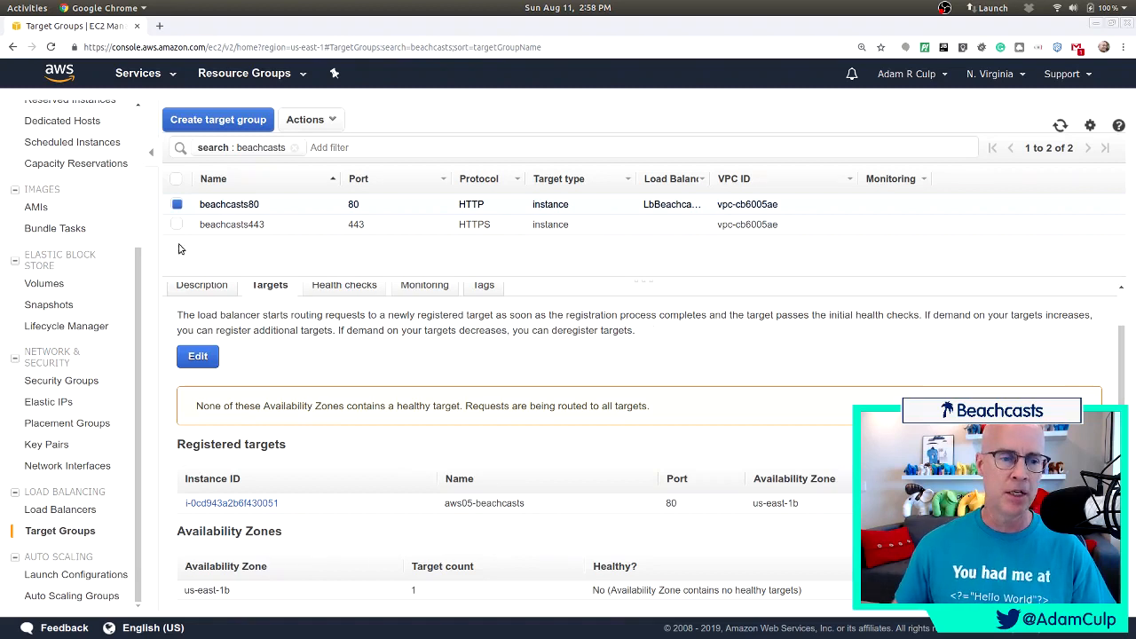
- Register the aws05-beachcasts instance on port 443 in the beachcasts443 target group and save
left_click(178, 205)
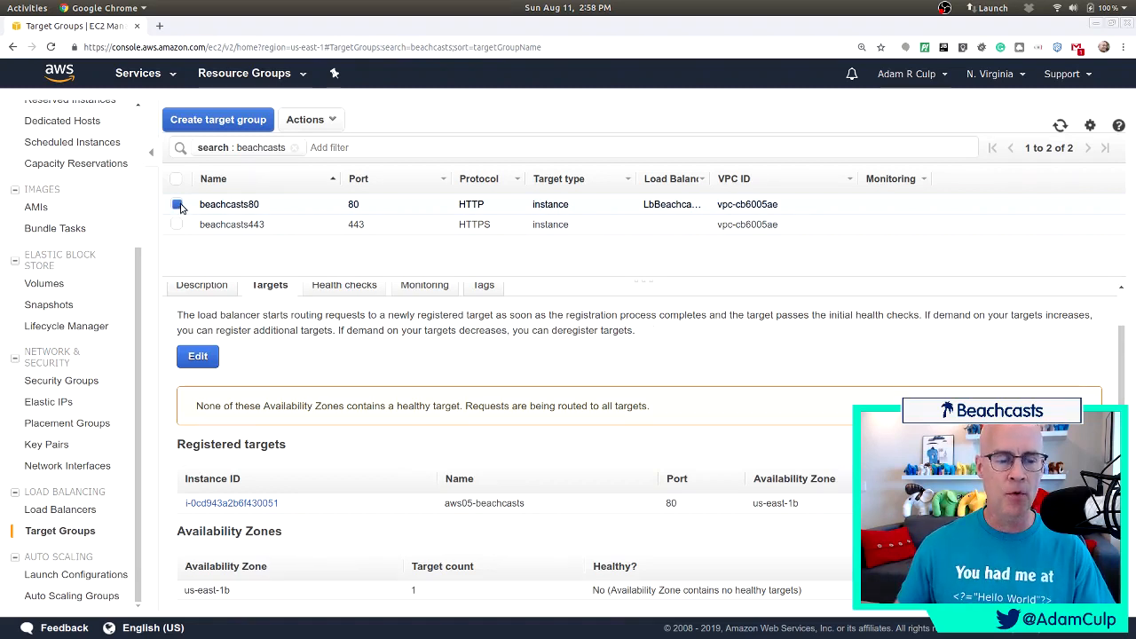
left_click(177, 225)
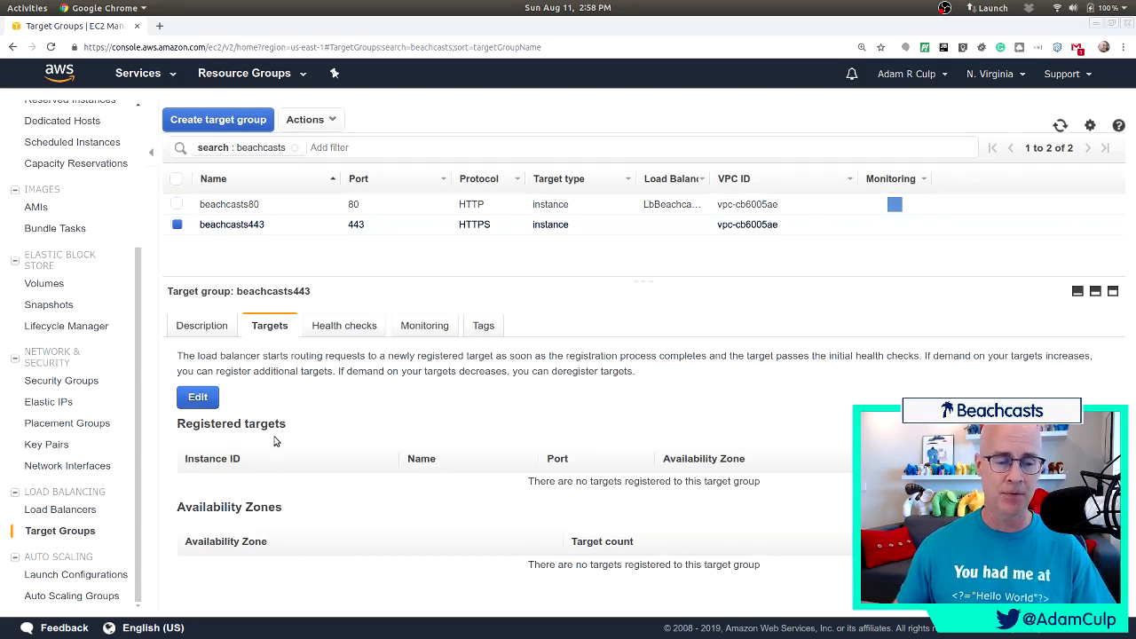
left_click(197, 398)
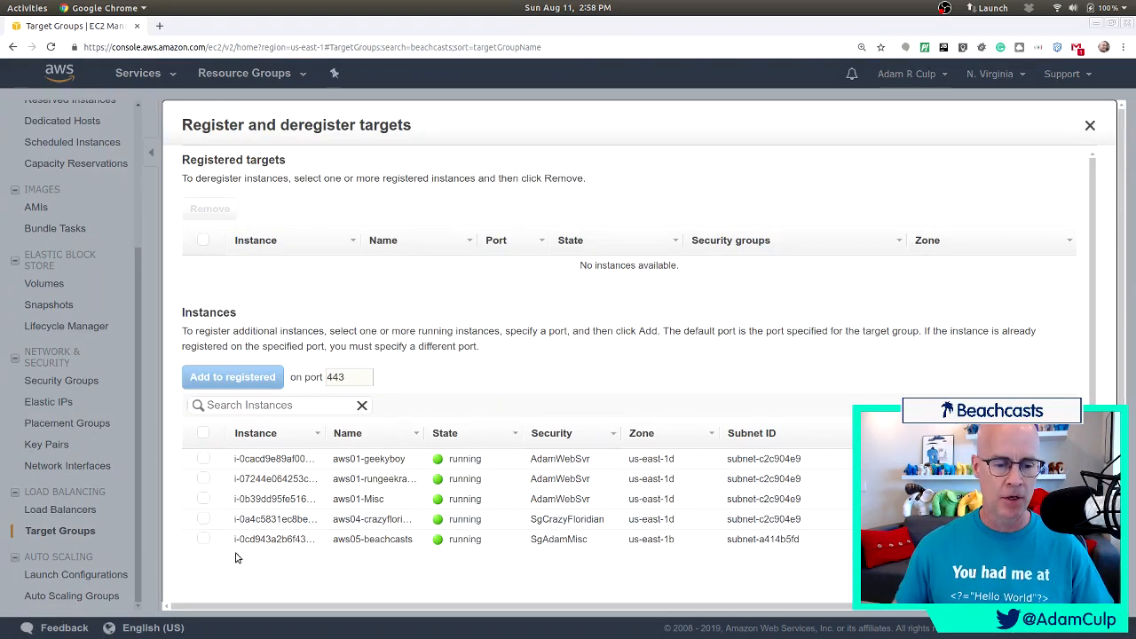
left_click(204, 539)
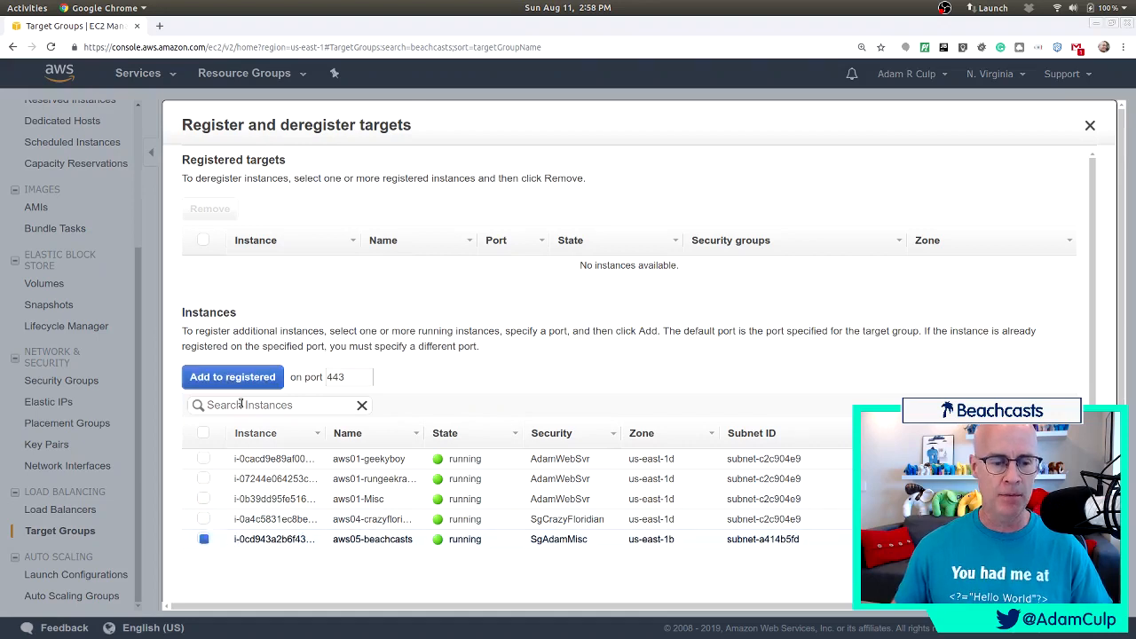
left_click(269, 377)
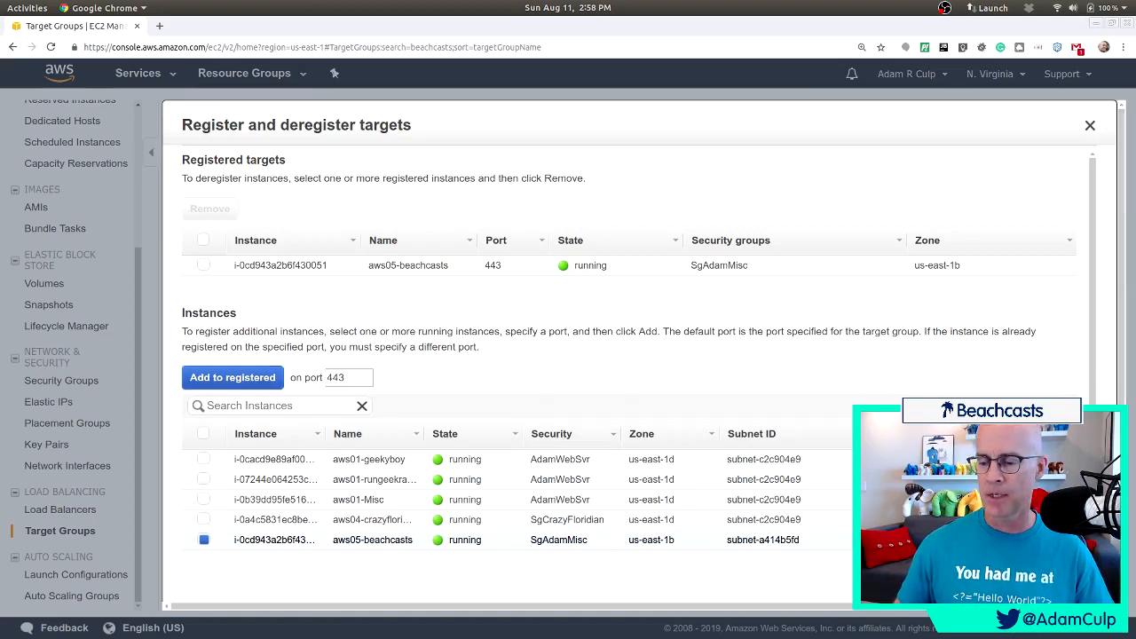
left_click(1065, 583)
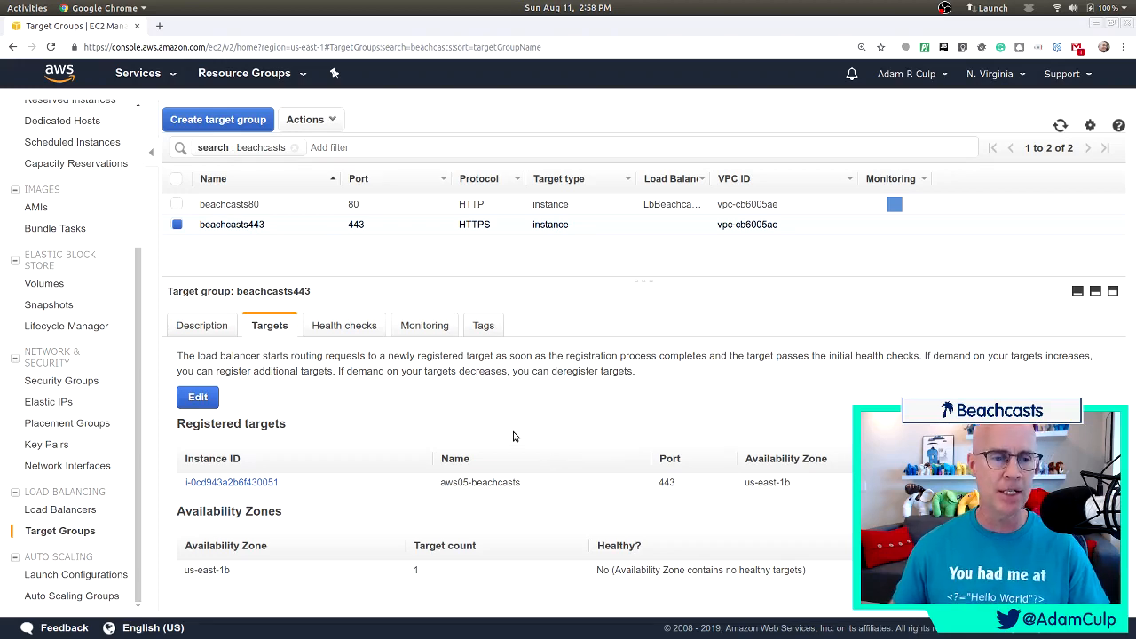
- Open the default rule of LbBeachcasts' HTTPS:443 listener for editing and remove its forward action to beachcasts80
left_click(60, 510)
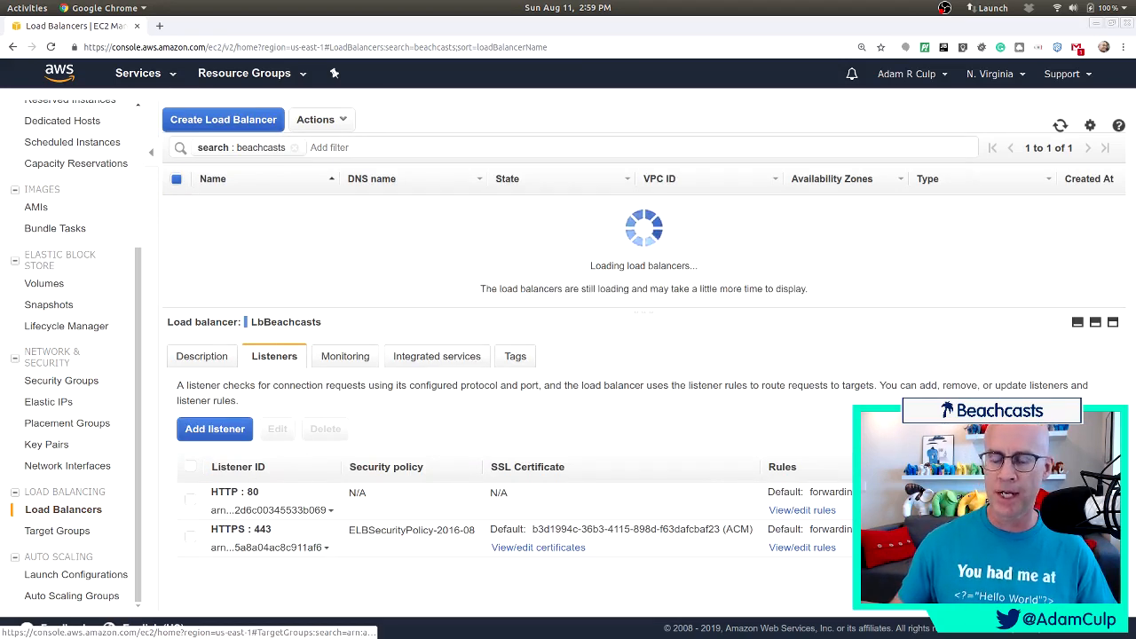
left_click(799, 549)
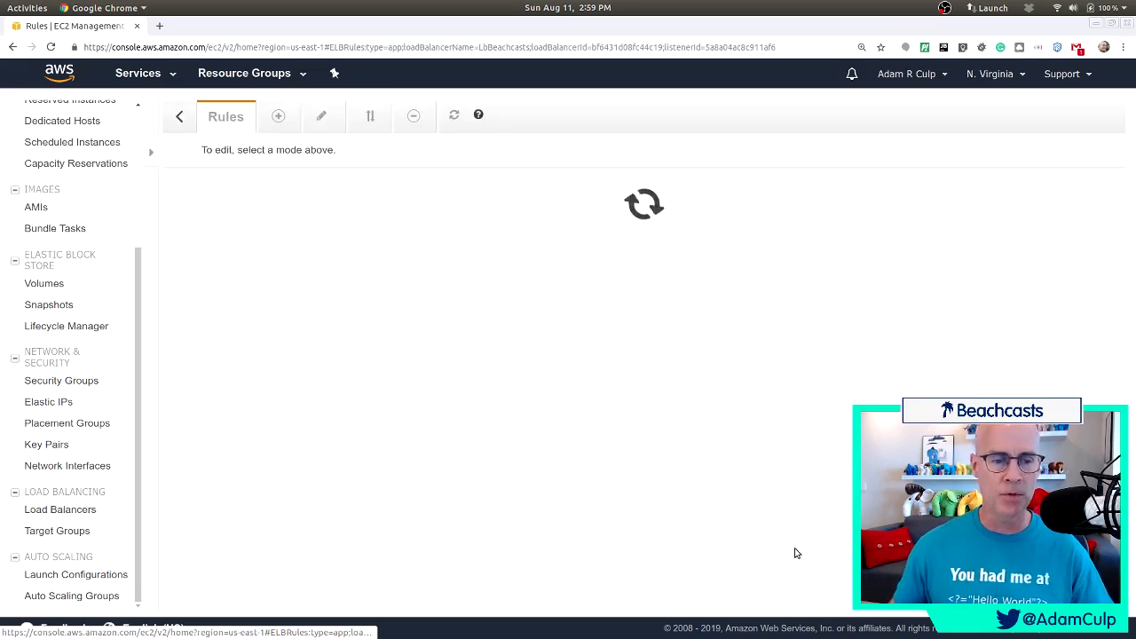
left_click(174, 120)
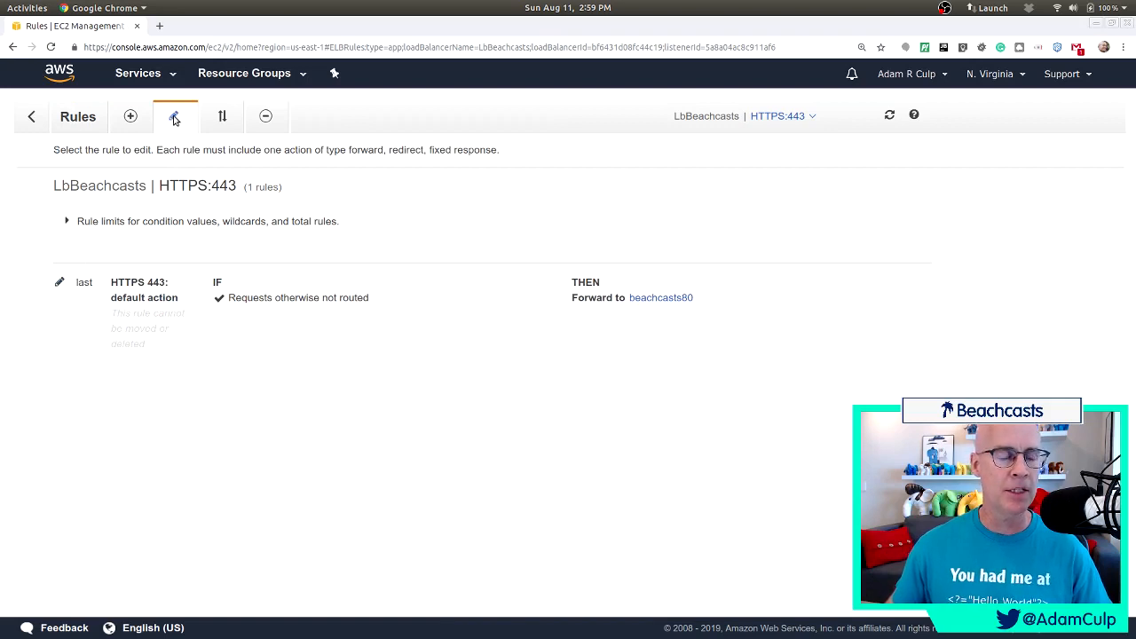
left_click(61, 284)
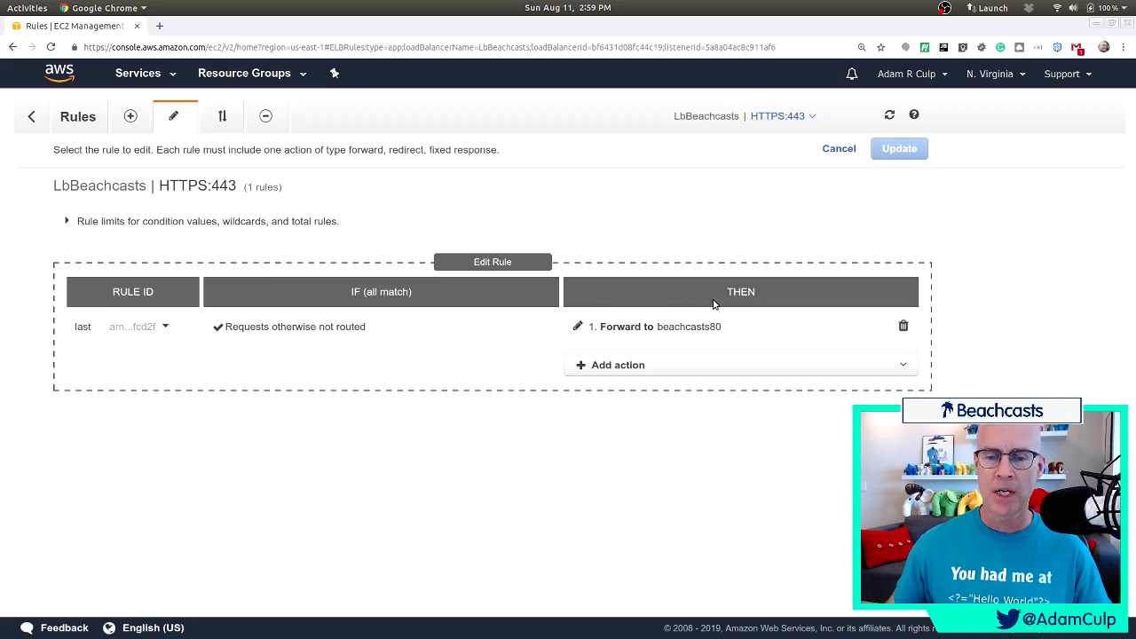
left_click(902, 328)
- Add a forward action to beachcasts443 in the HTTPS:443 default rule and save the rule
left_click(664, 327)
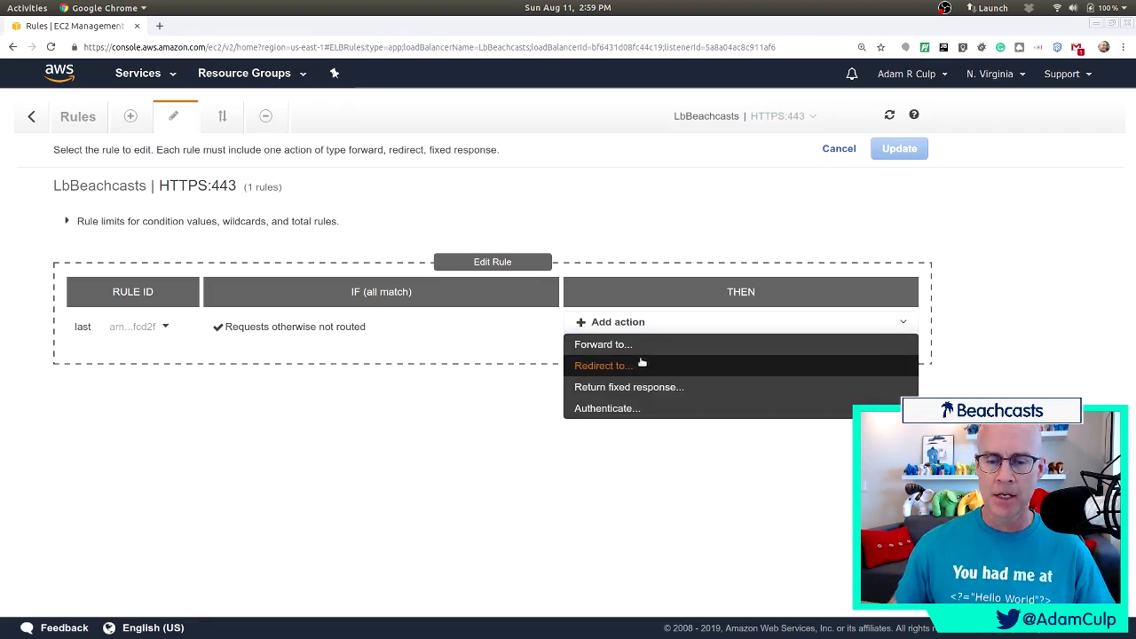
left_click(606, 348)
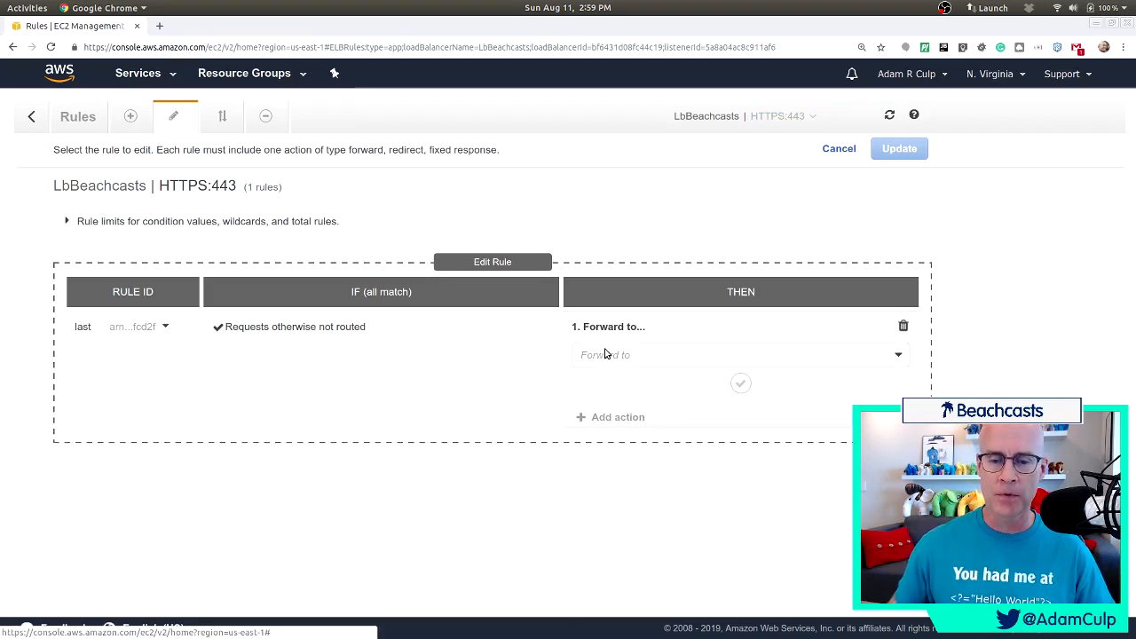
left_click(708, 358)
left_click(657, 384)
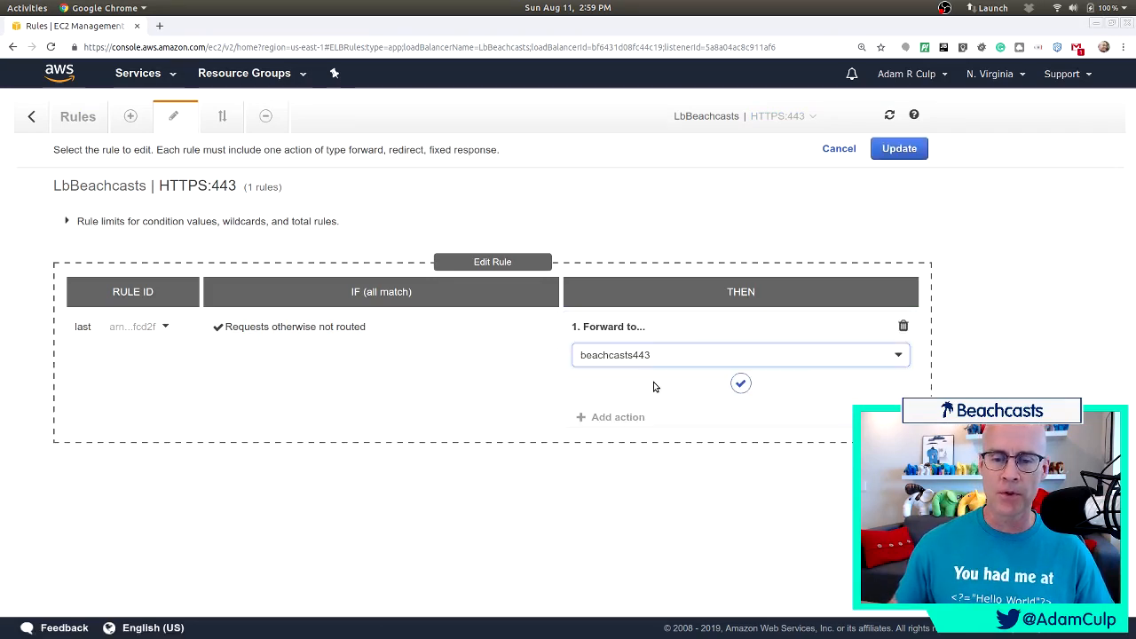
left_click(741, 383)
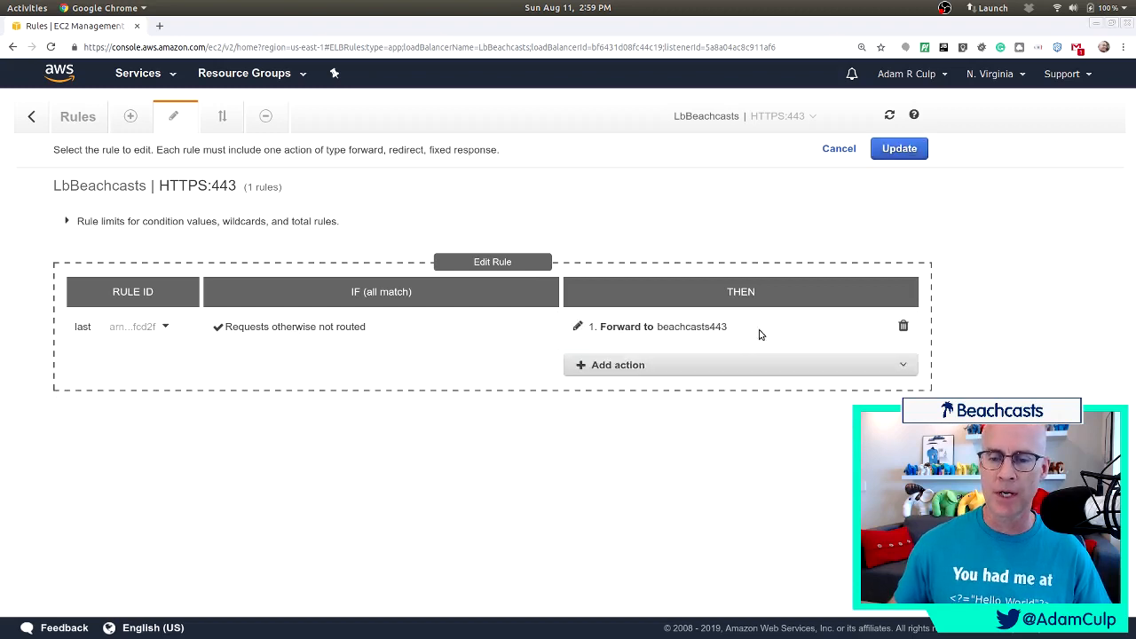
left_click(898, 149)
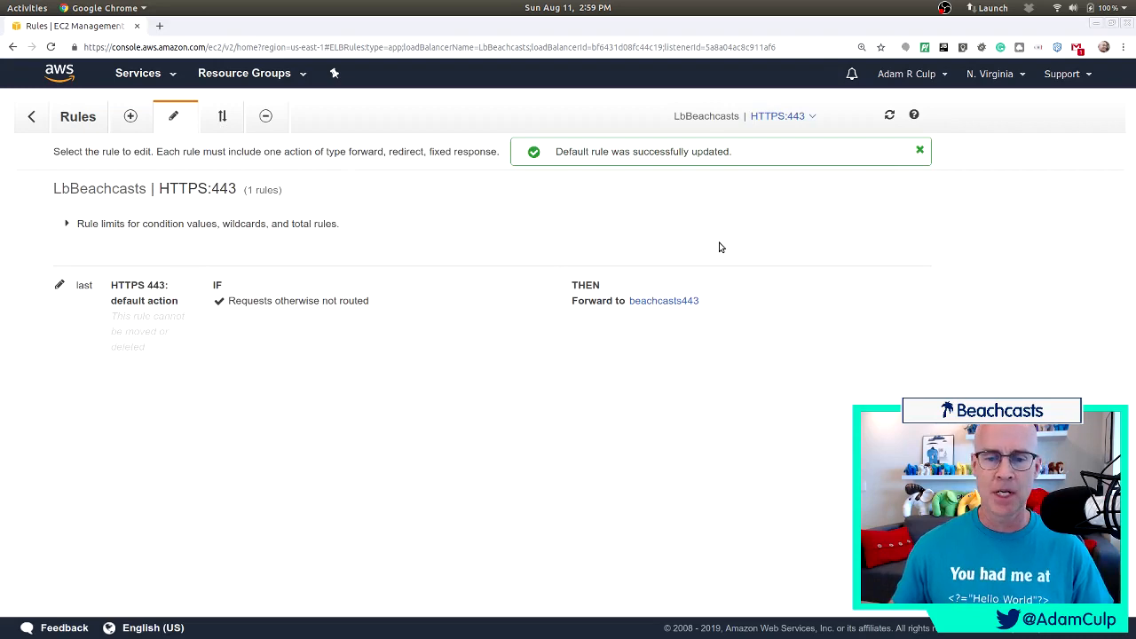
- Go to the EC2 security groups and copy the group ID of SgWebSvrBasicOpen
left_click(33, 117)
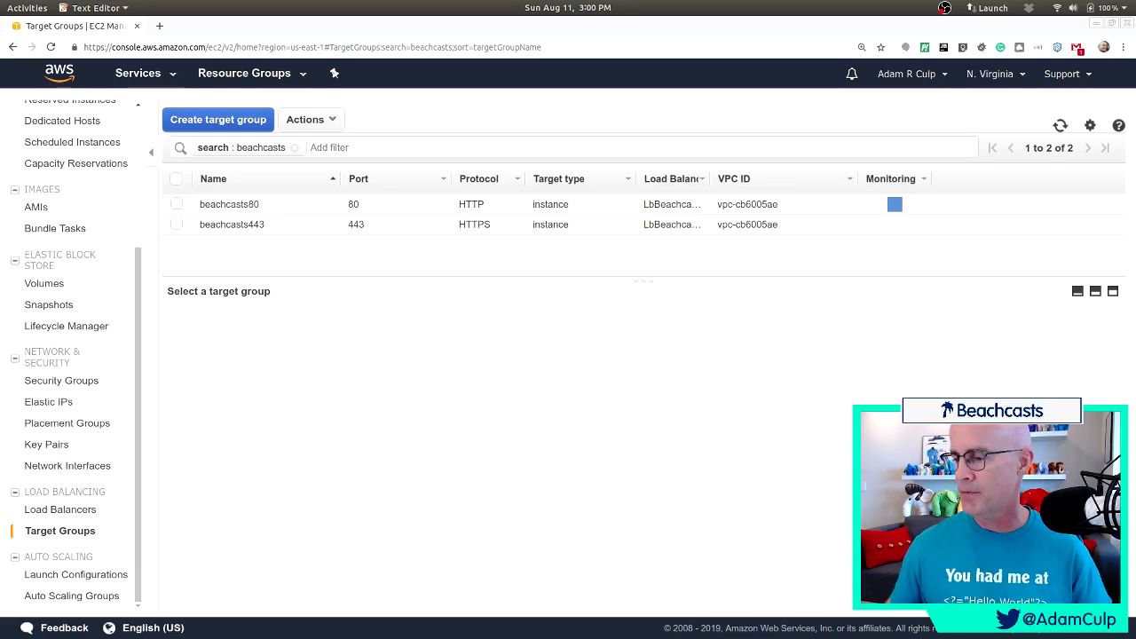
left_click(87, 379)
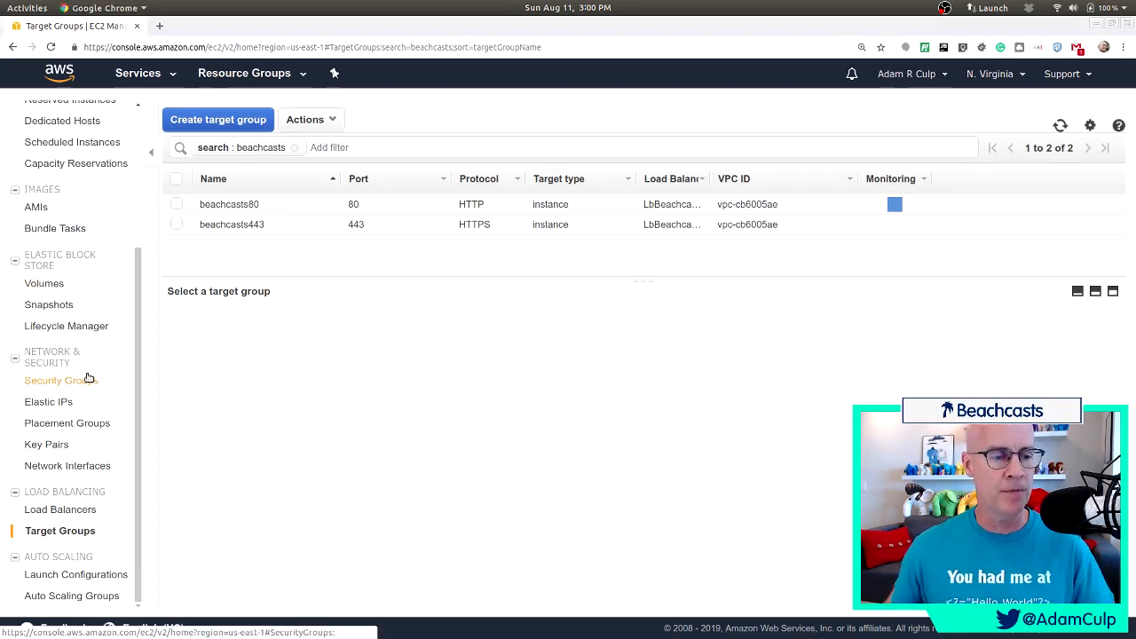
left_click(87, 379)
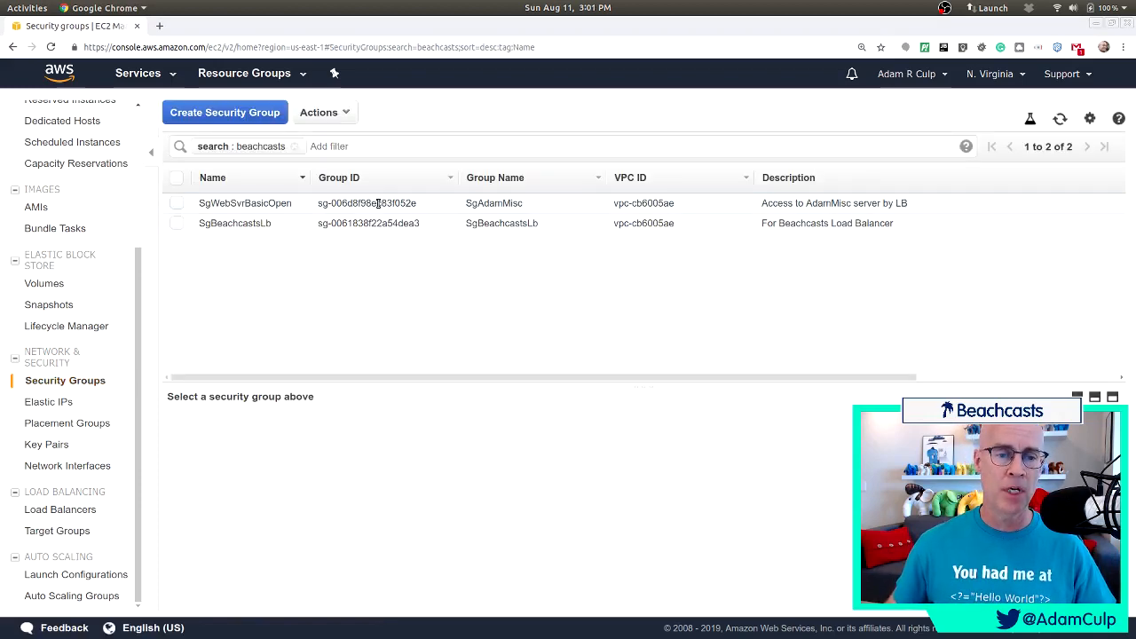
left_click(348, 203)
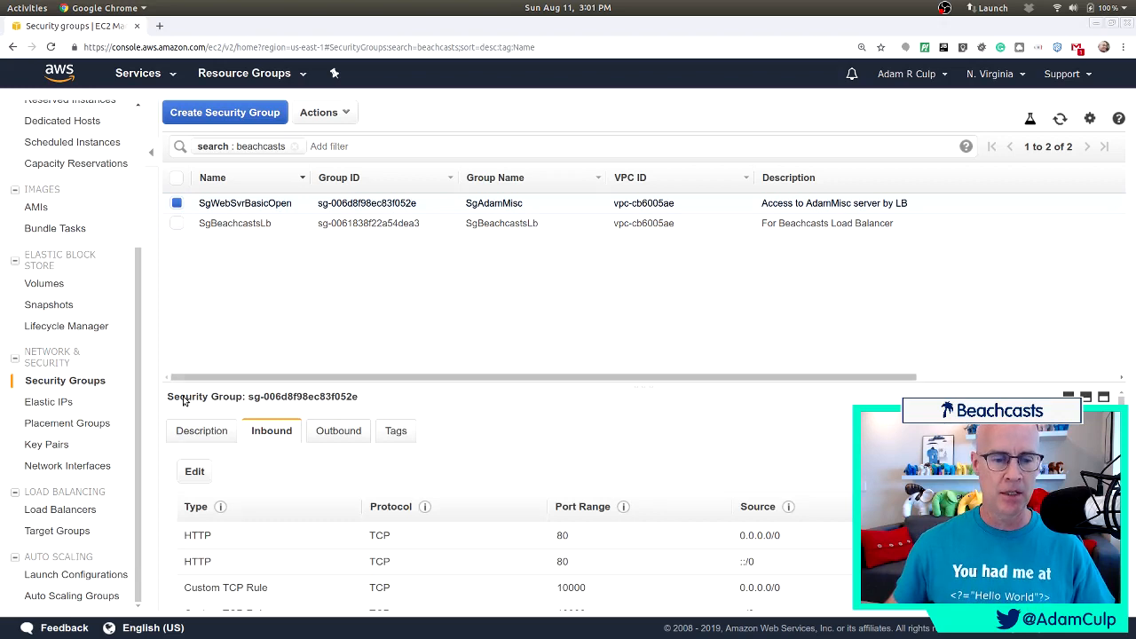
left_click(204, 430)
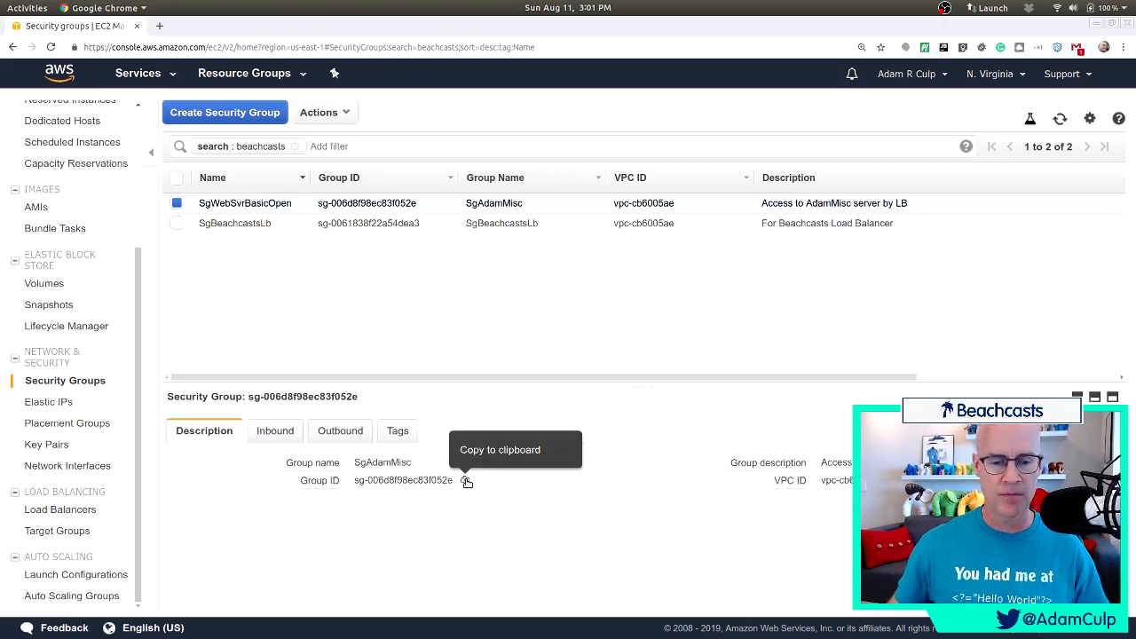
left_click(467, 481)
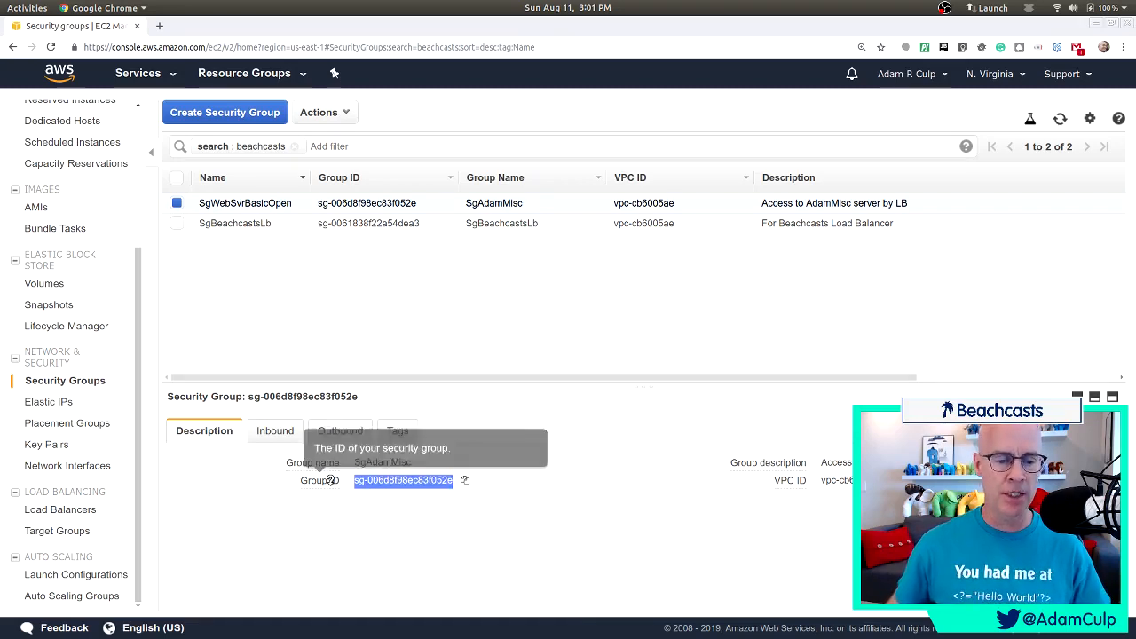
- Select only the SgBeachcastsLb security group and display its full list of inbound rules
left_click(178, 206)
left_click(181, 225)
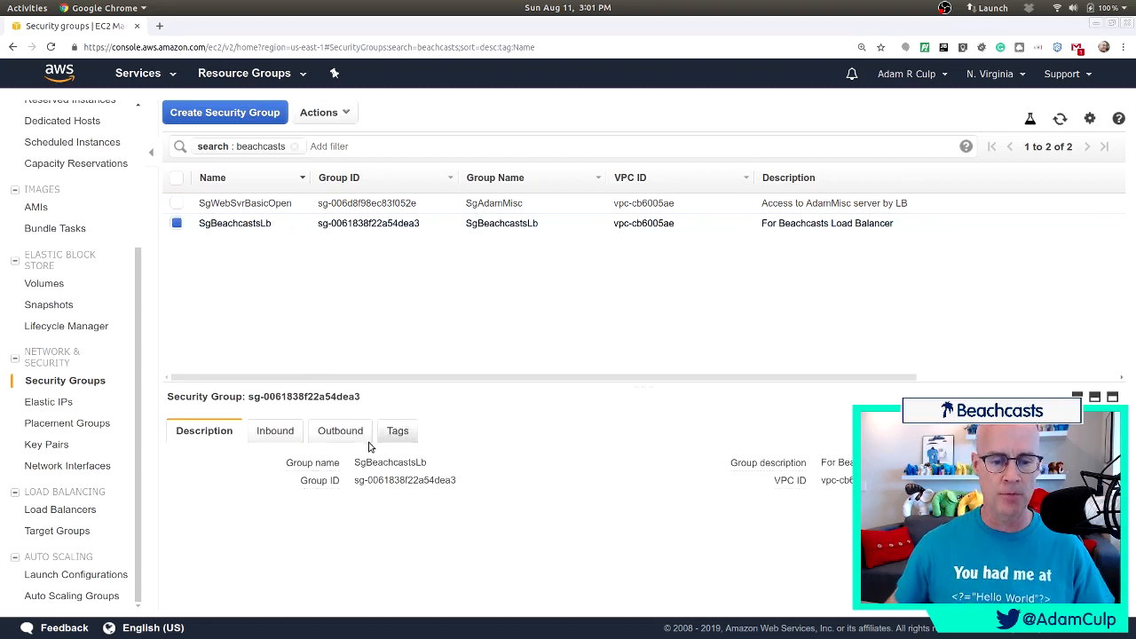
left_click(286, 433)
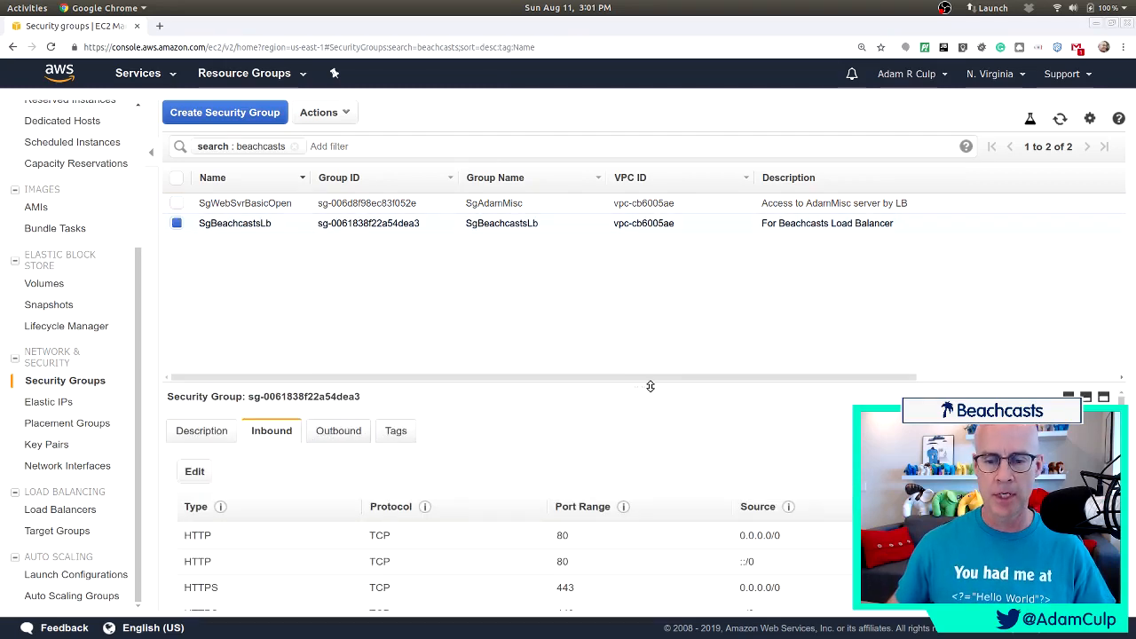
left_click_drag(649, 387, 657, 323)
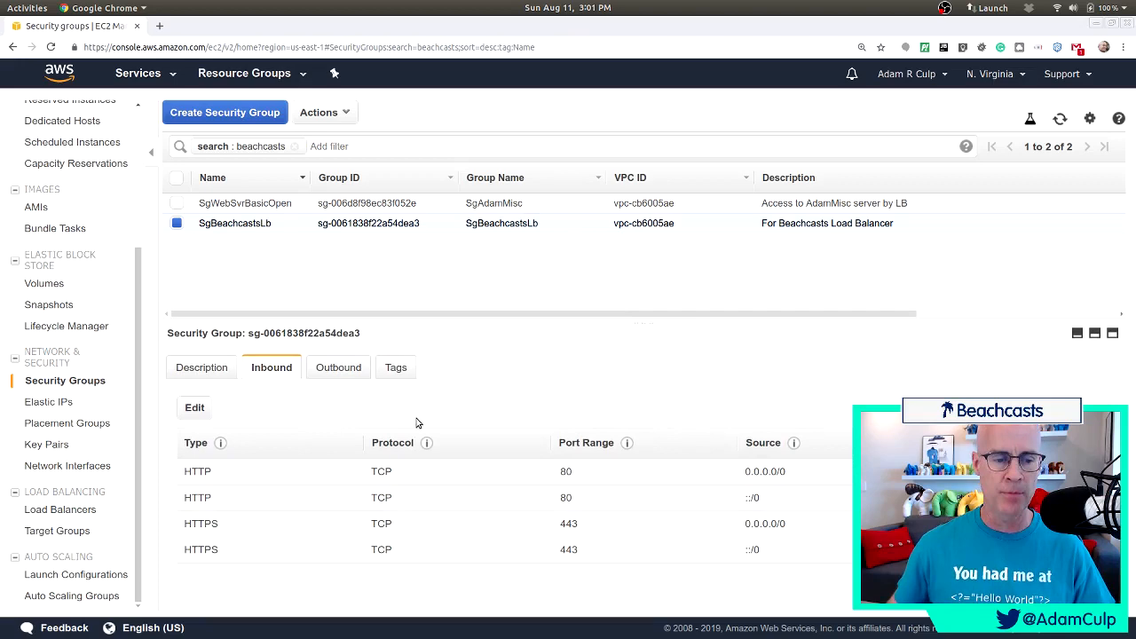
- Set the source of SgBeachcastsLb's IPv4 HTTP 80 and HTTPS 443 inbound rules to sg-006d8f98ec83f052e and save
left_click(197, 407)
left_click(634, 290)
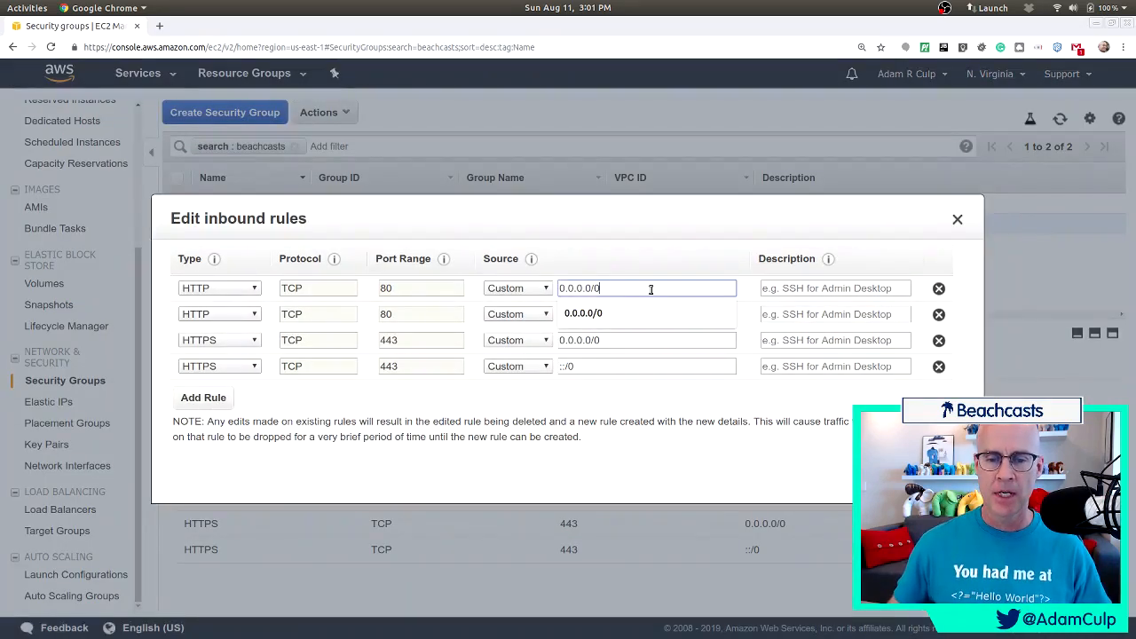
left_click_drag(651, 289, 536, 288)
key("ctrl+v")
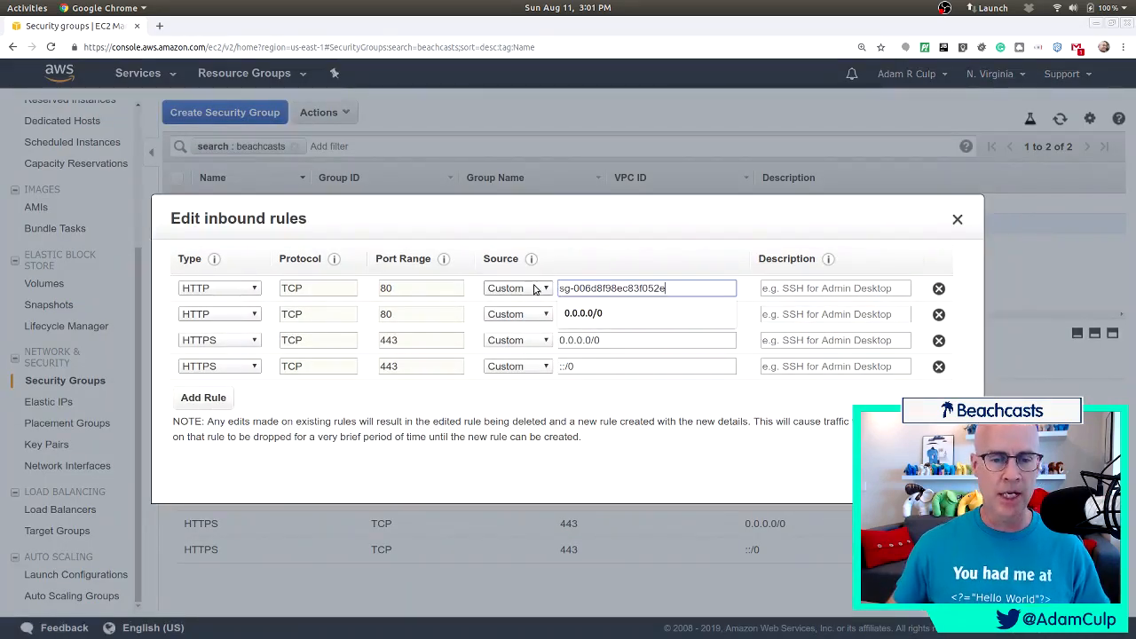
left_click_drag(613, 340, 530, 344)
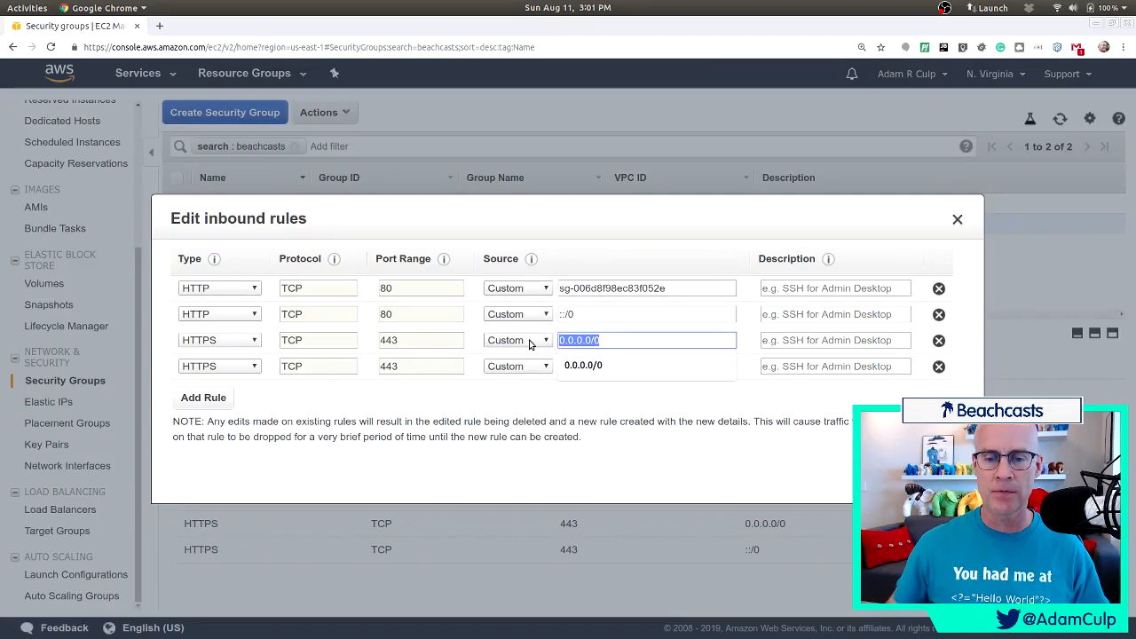
key("ctrl+v")
key("Tab")
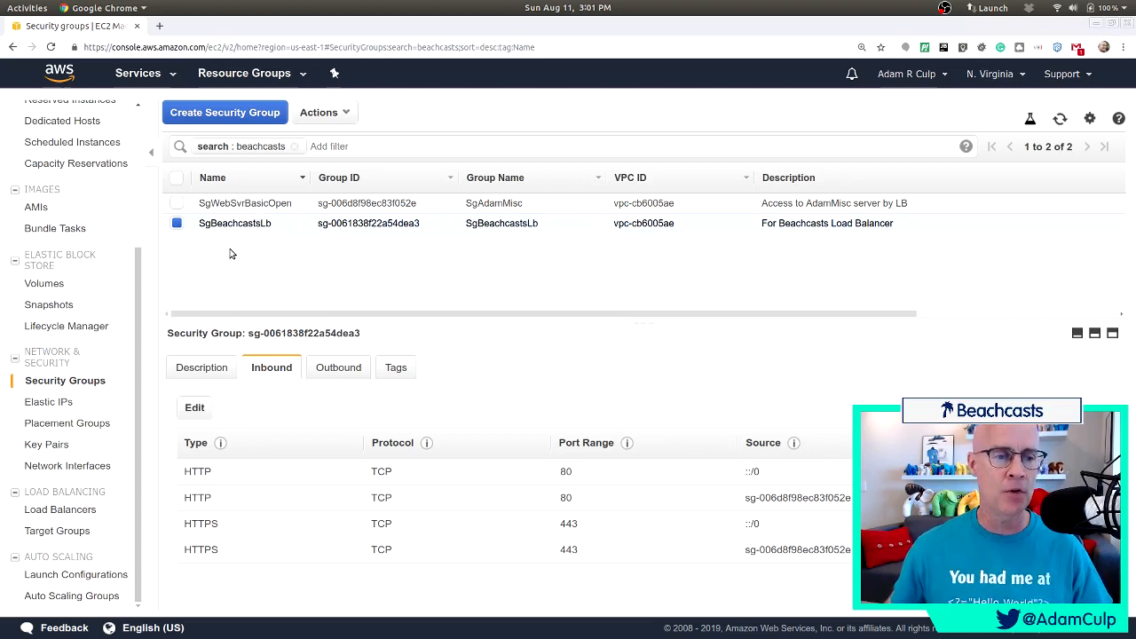
- Change the security groups of the aws05-beachcasts instance so that only SgBeachcastsLb is assigned
scroll(74, 263, "up", 5)
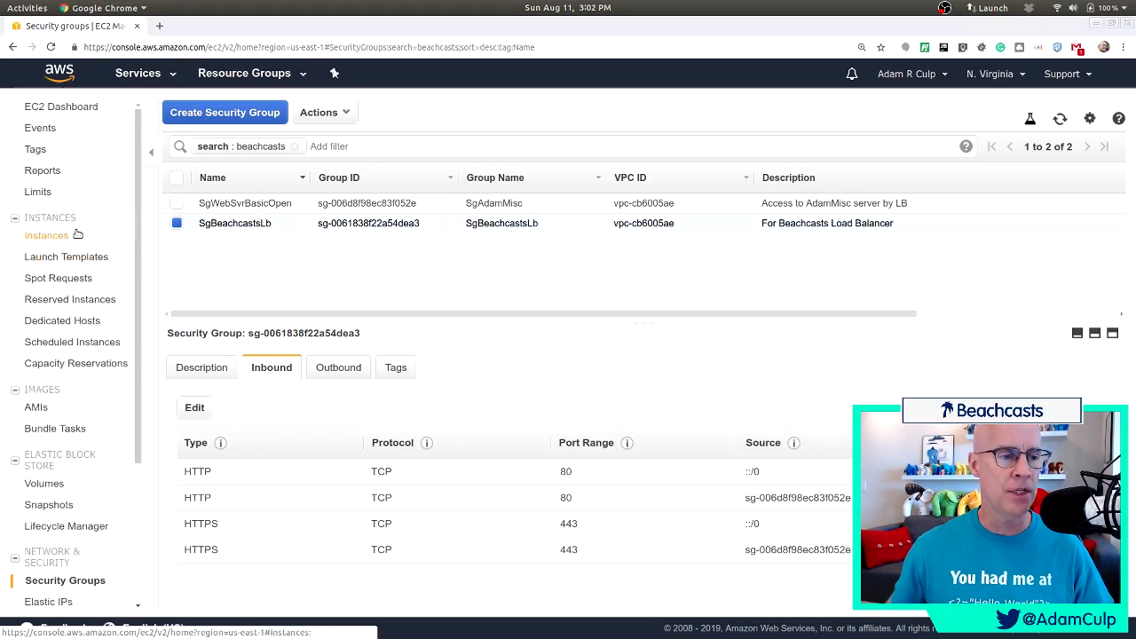
left_click(58, 238)
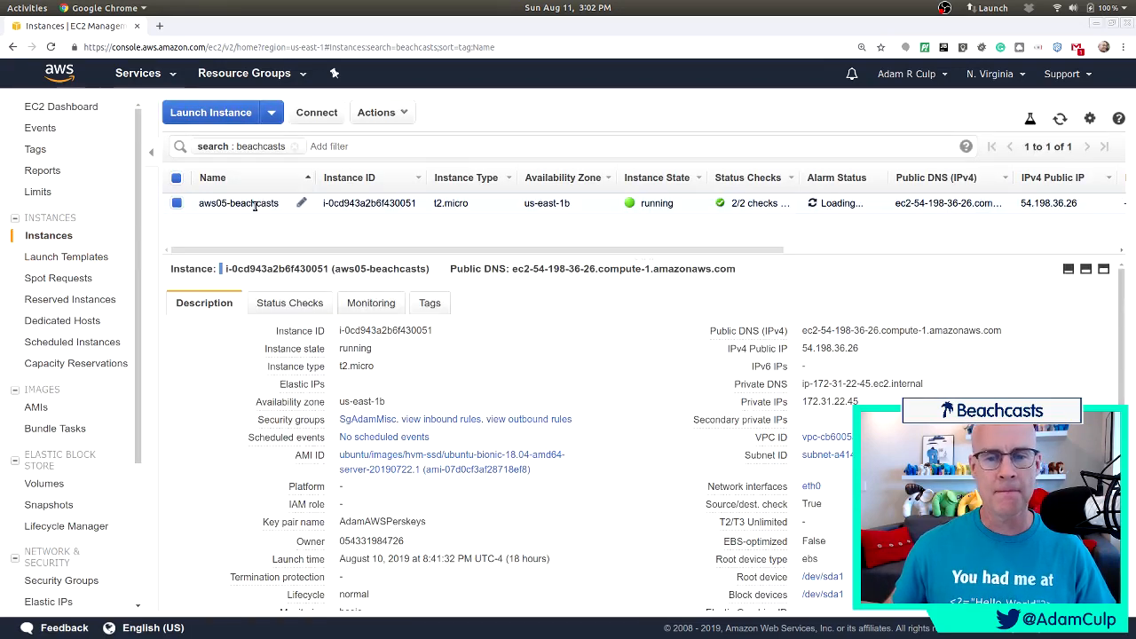
left_click(376, 112)
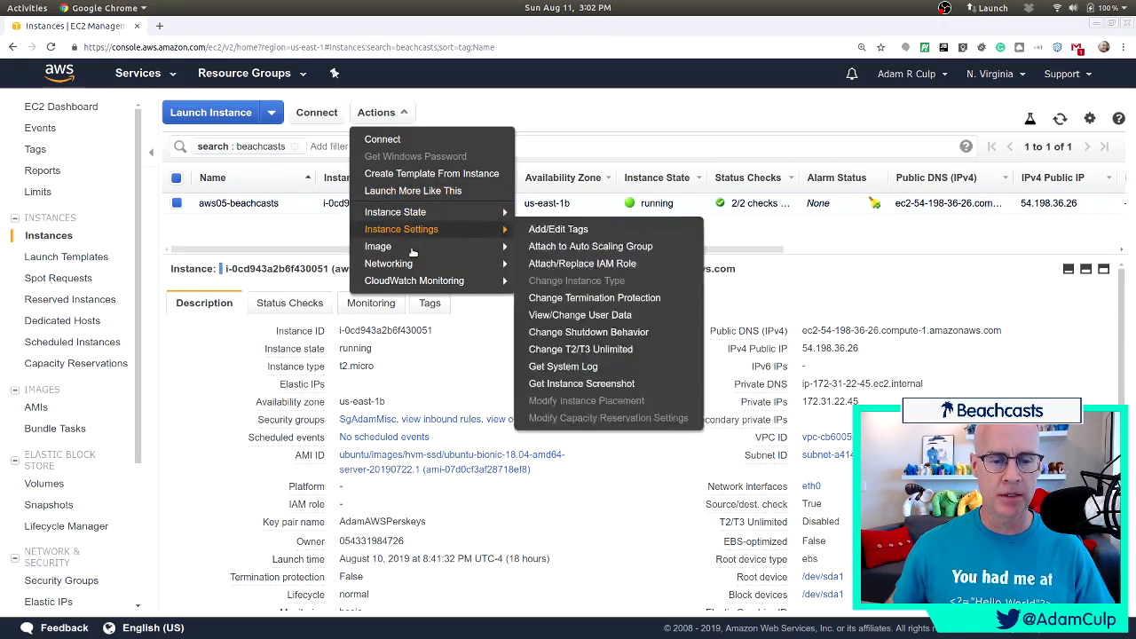
mouse_move(391, 262)
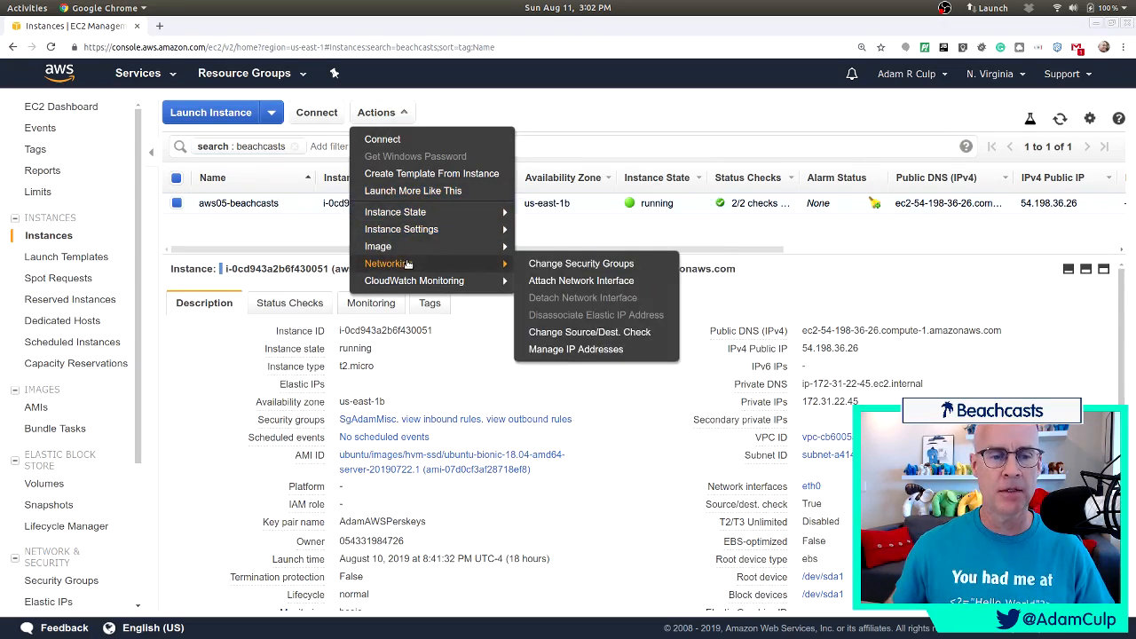
left_click(566, 264)
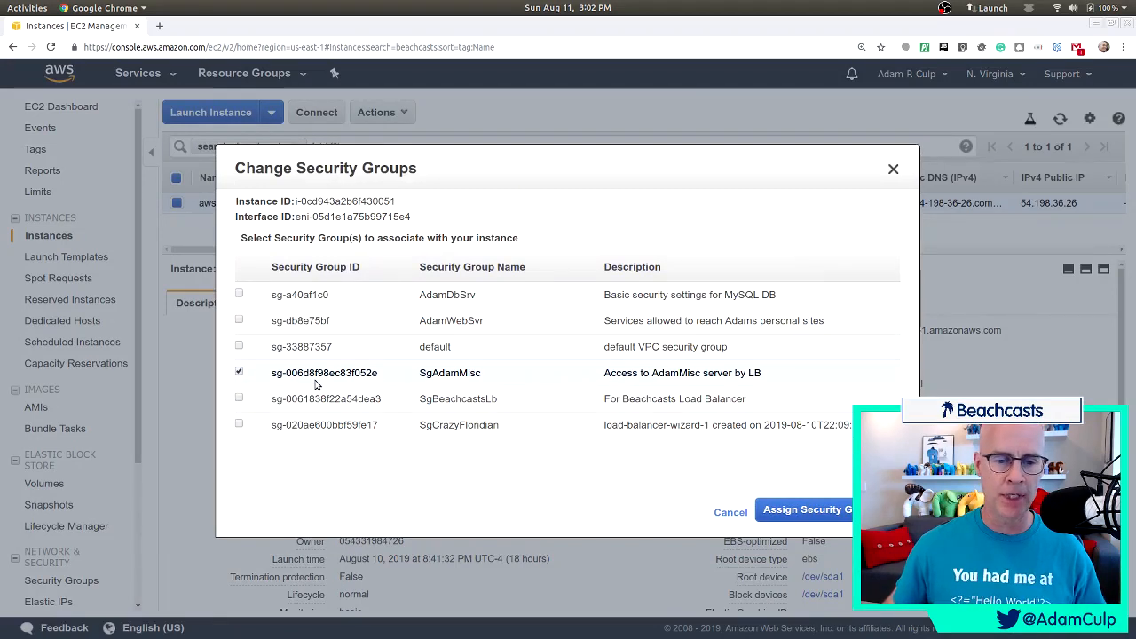
left_click(239, 373)
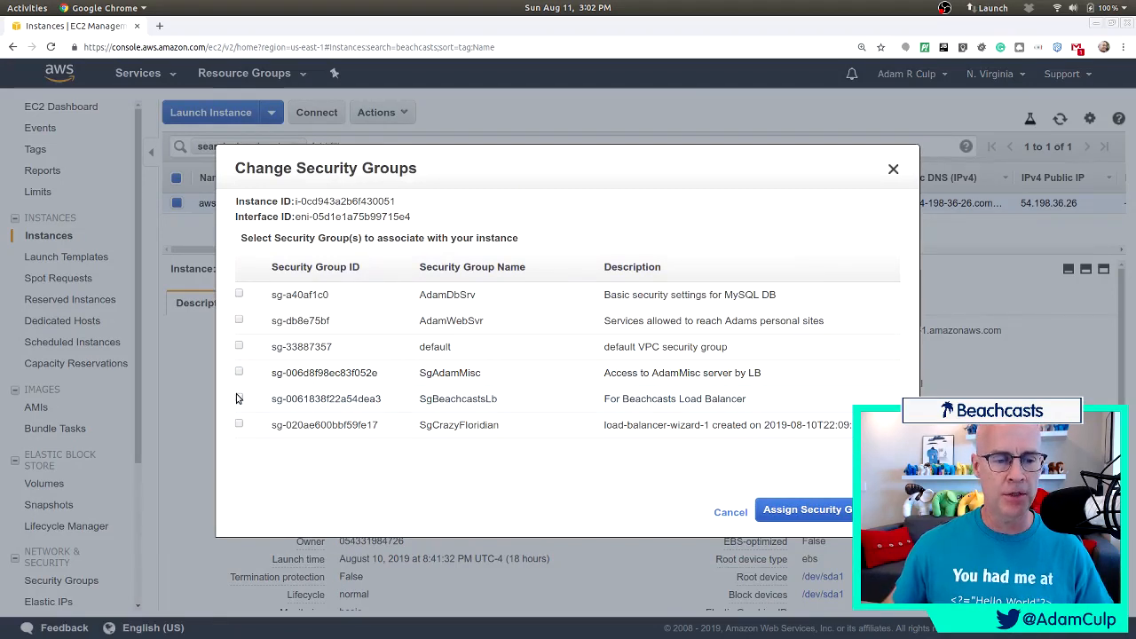
left_click(238, 399)
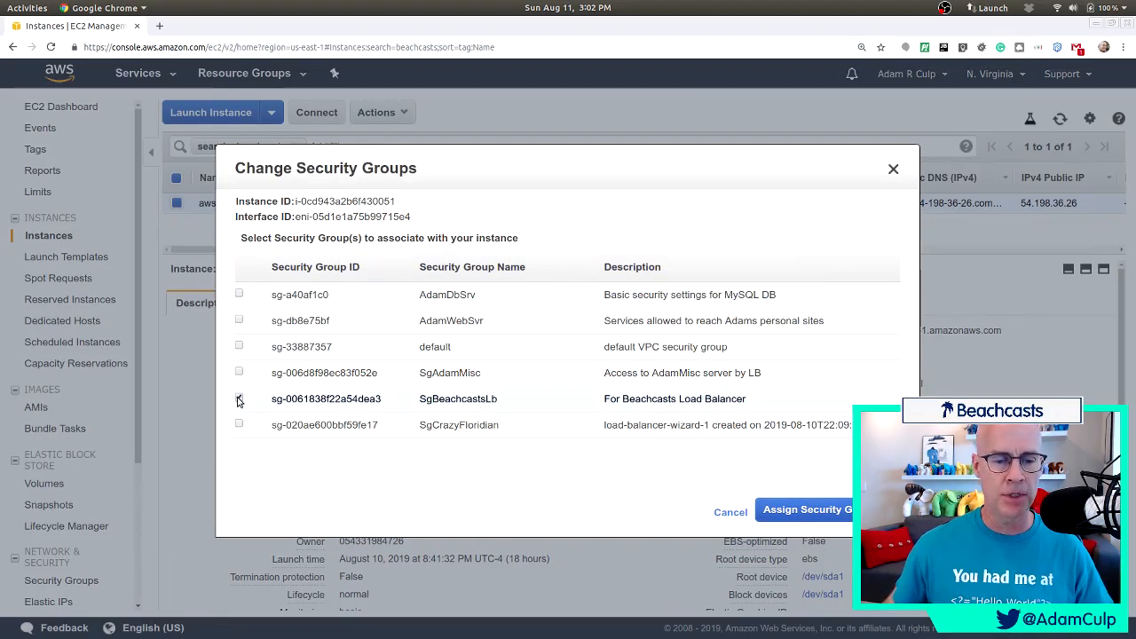
left_click(807, 512)
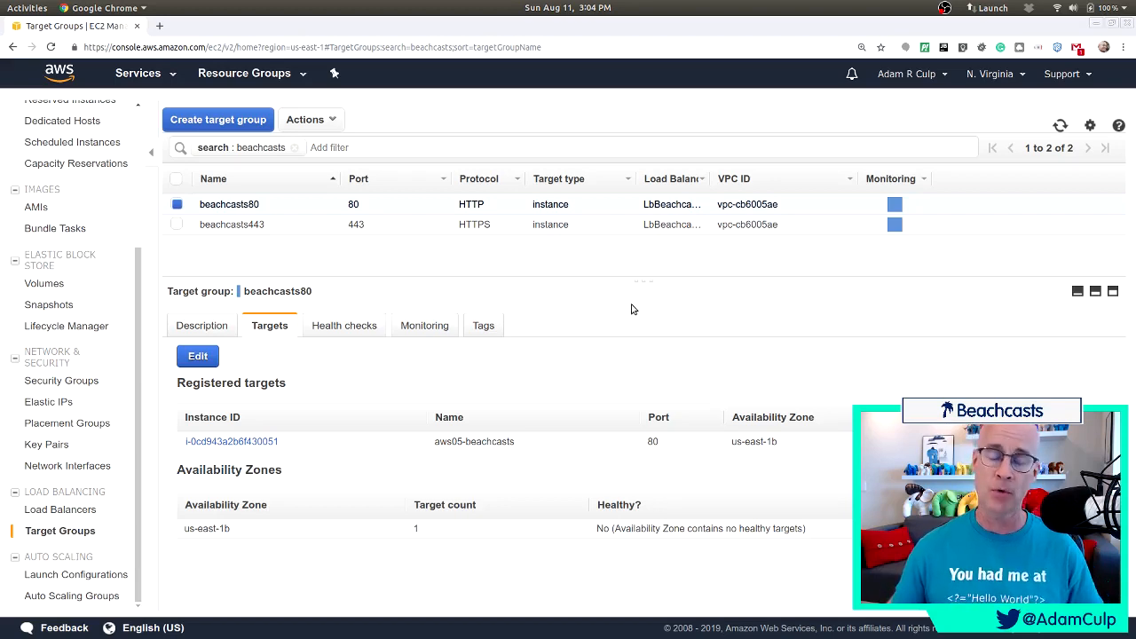
- In the Route 53 hosted zone, turn the beachcasts.com A record into an alias targeting the LbBeachcasts load balancer and save it
left_click(60, 510)
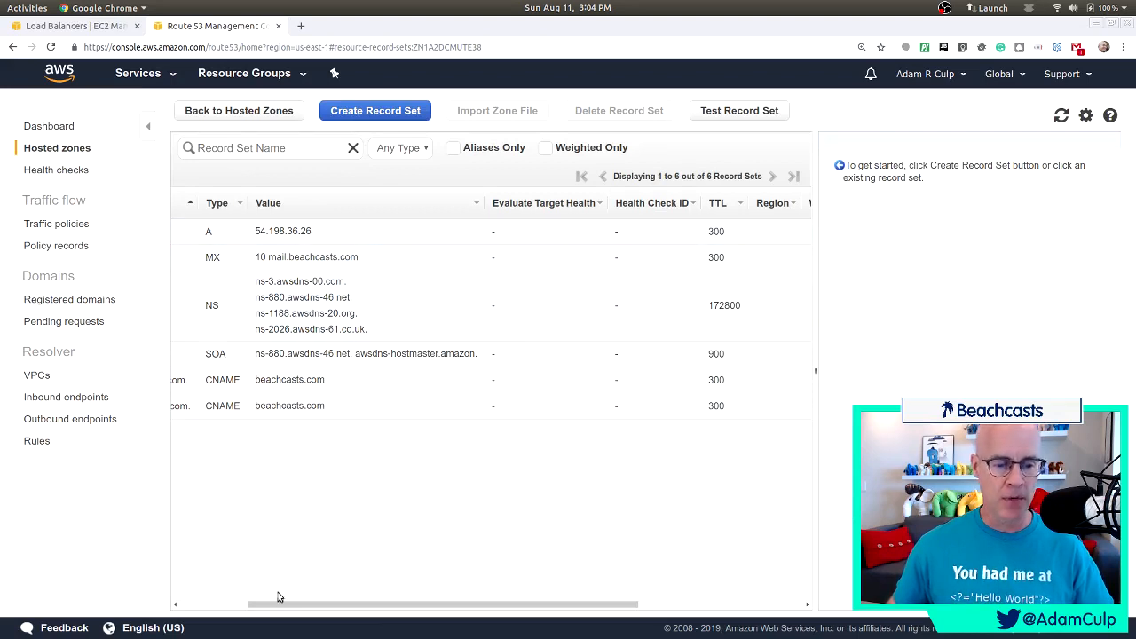
left_click_drag(280, 608, 140, 609)
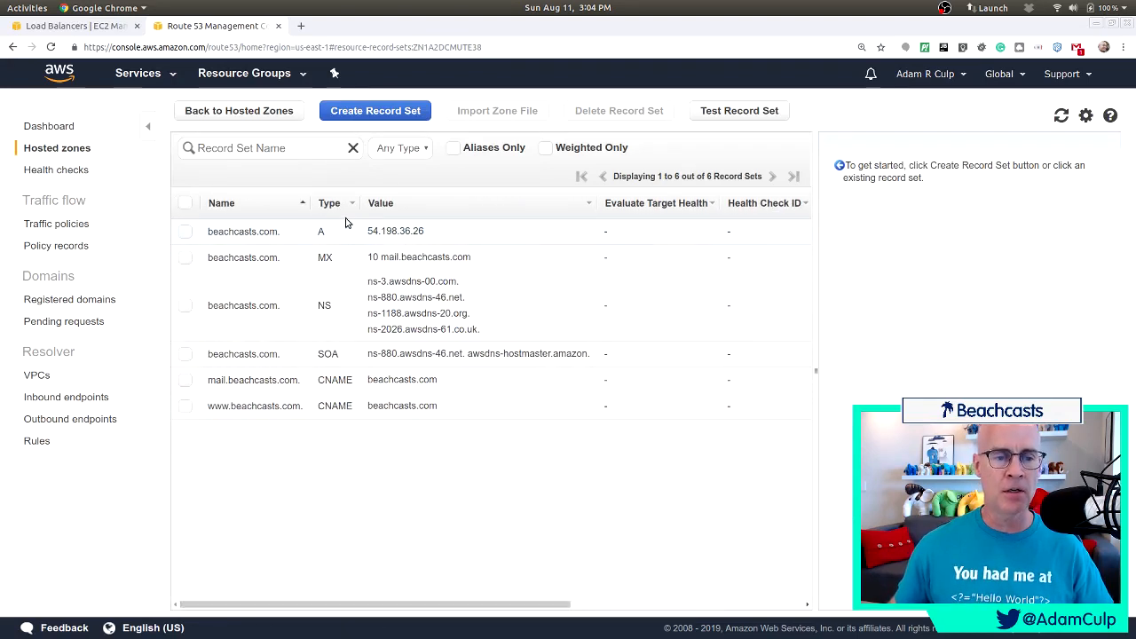
left_click(186, 231)
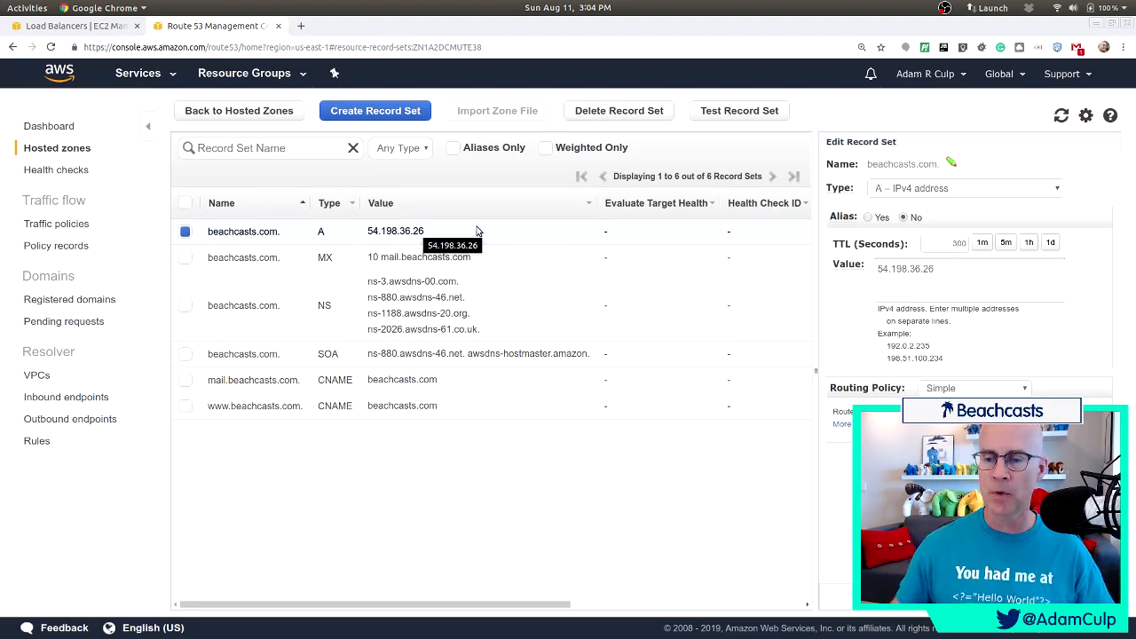
left_click(868, 218)
left_click(963, 246)
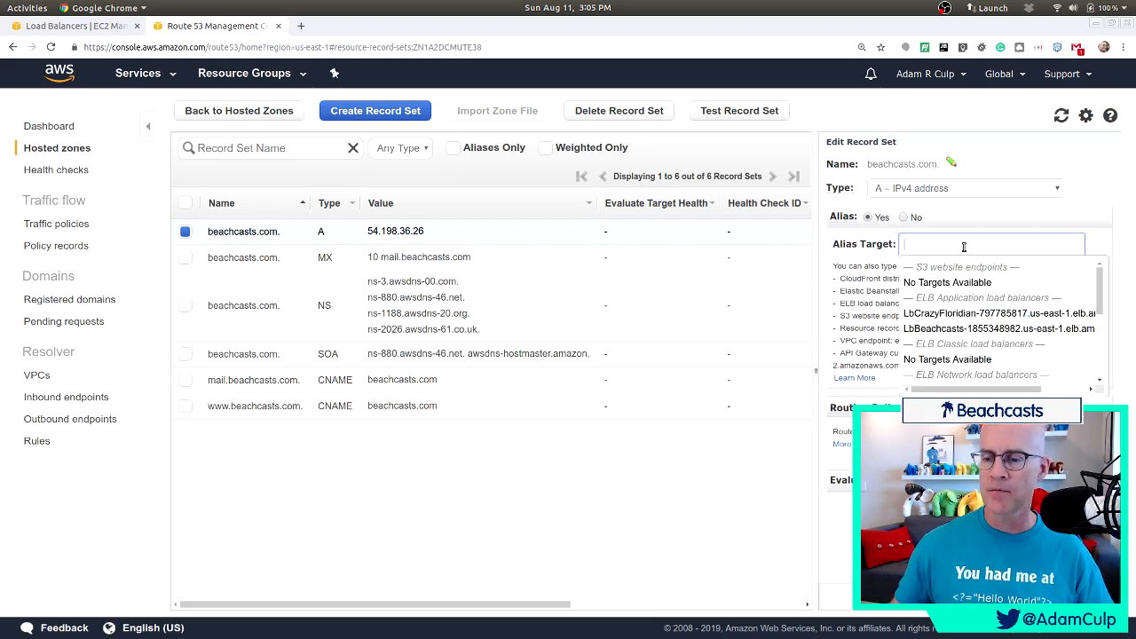
left_click(934, 329)
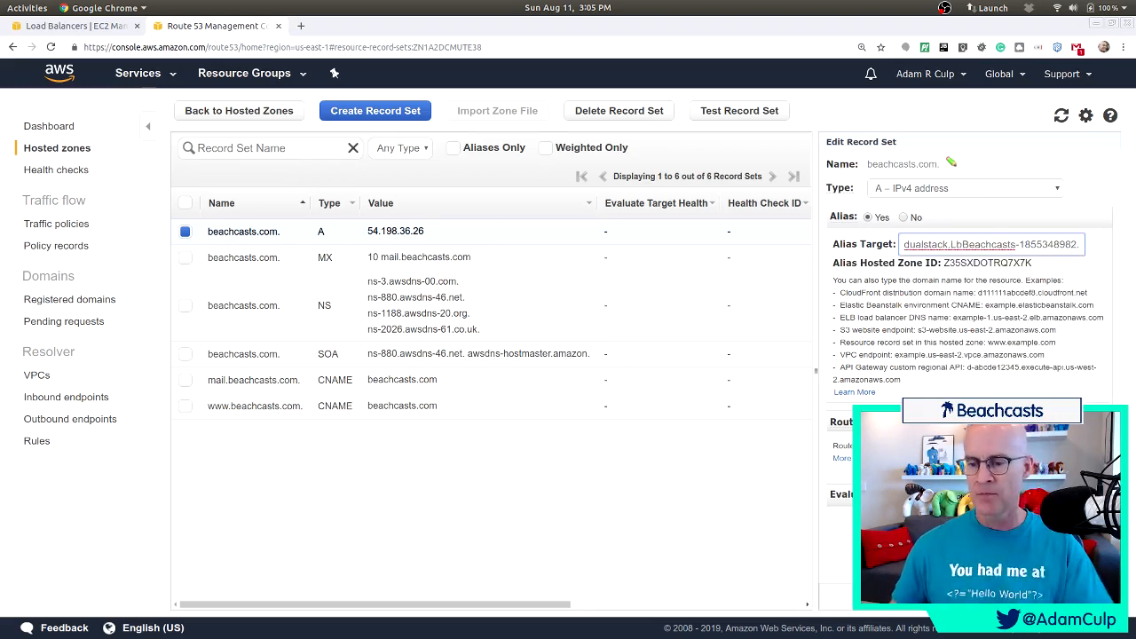
left_click(966, 597)
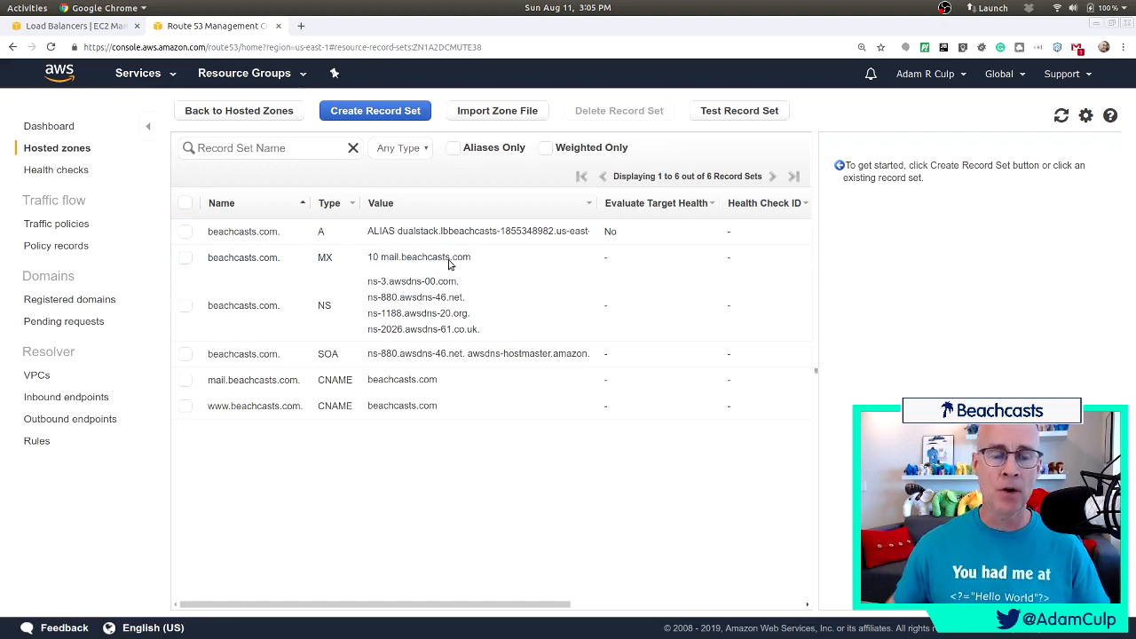
- Return to the EC2 console and review the LbBeachcasts load balancer details and the beachcasts80 target group's registered targets
left_click(76, 26)
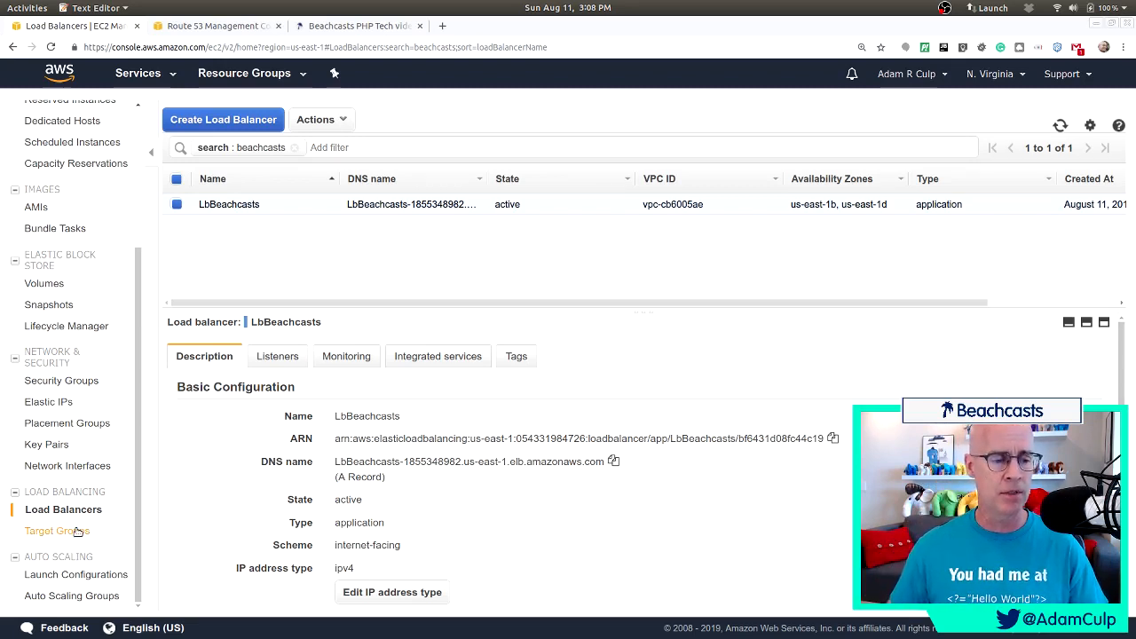
left_click(356, 343)
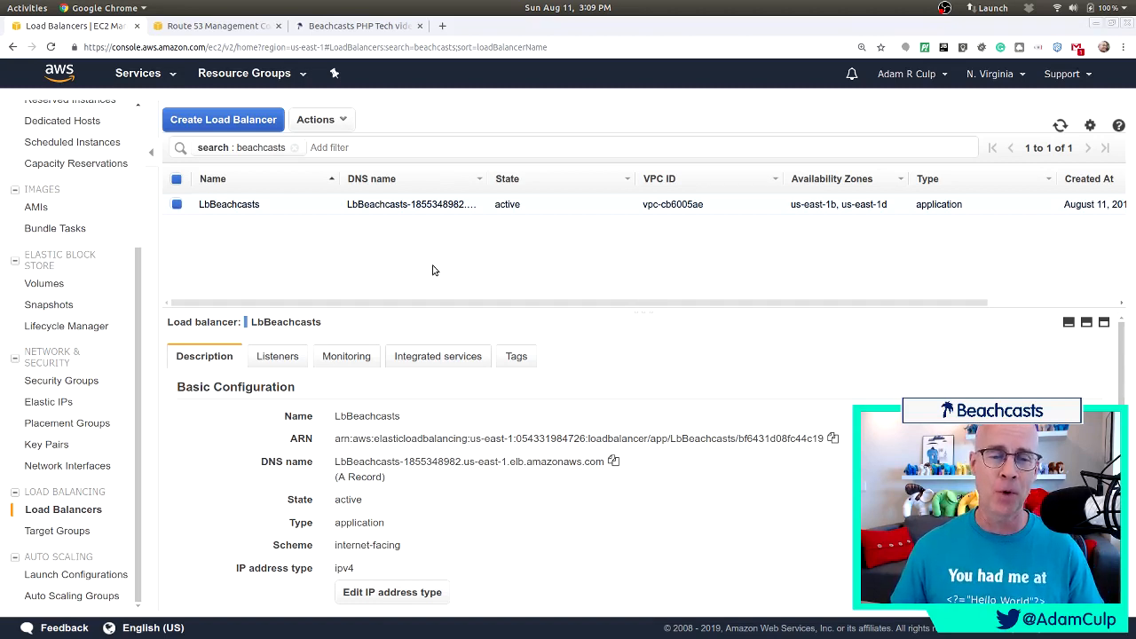
left_click(63, 531)
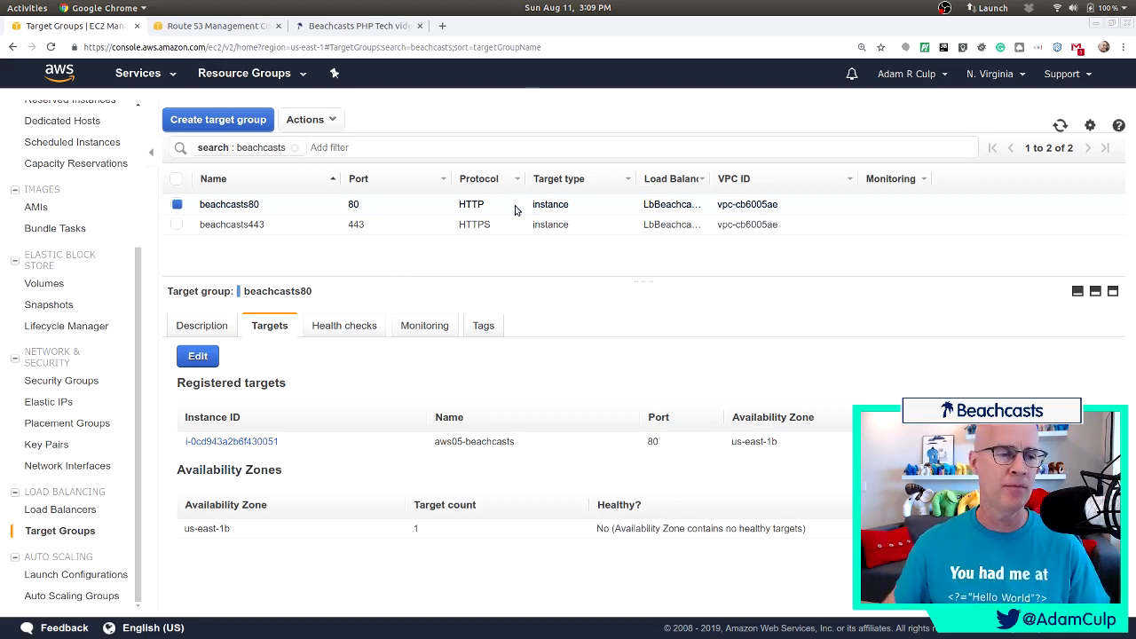
scroll(114, 424, "up", 5)
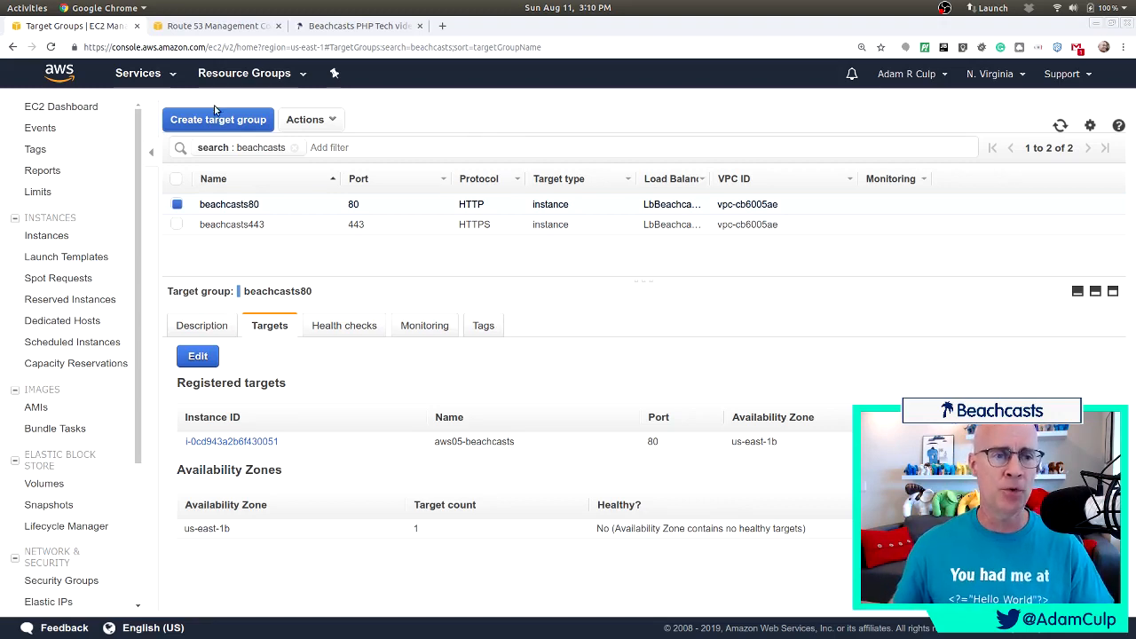
- Go to the WAF & Shield service and open AWS WAF to view its web ACL and condition options
left_click(138, 74)
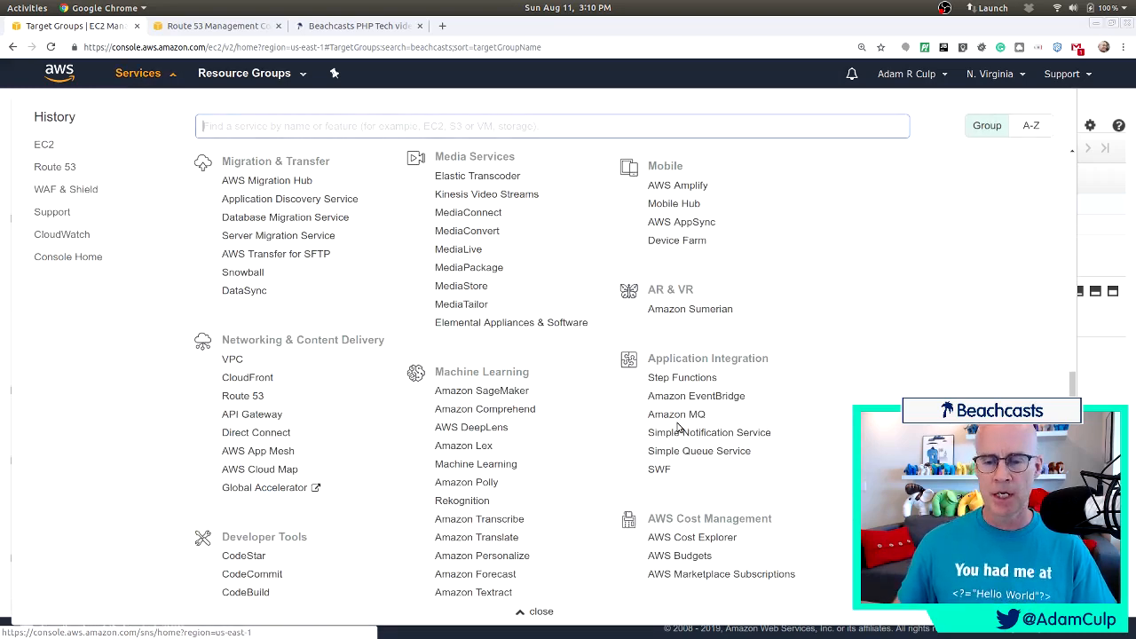
scroll(680, 431, "up", 5)
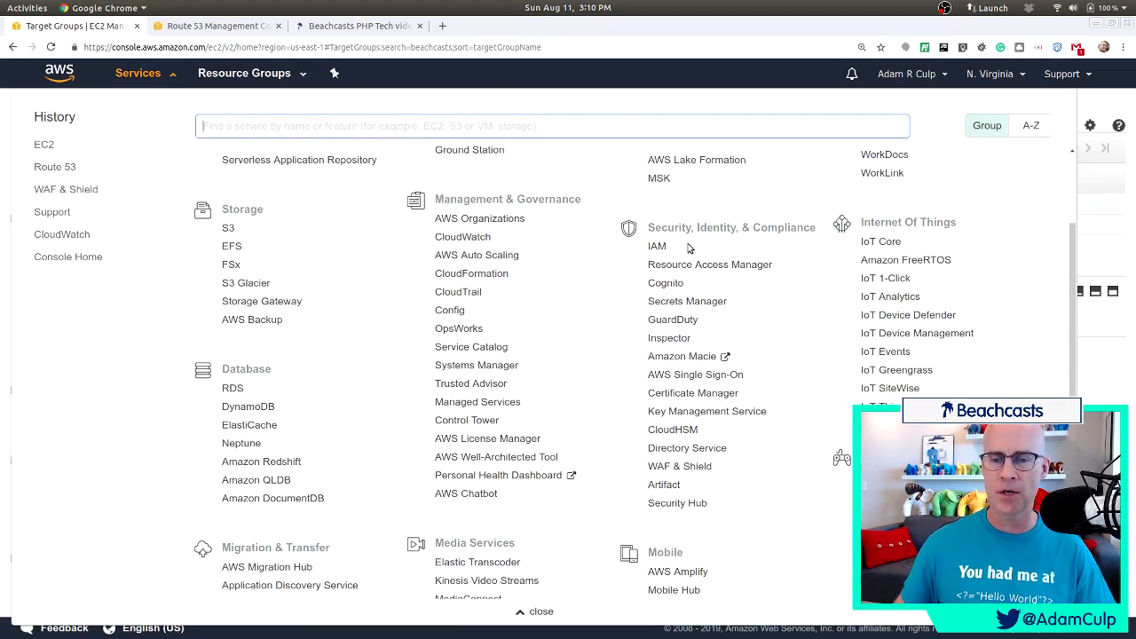
left_click(676, 466)
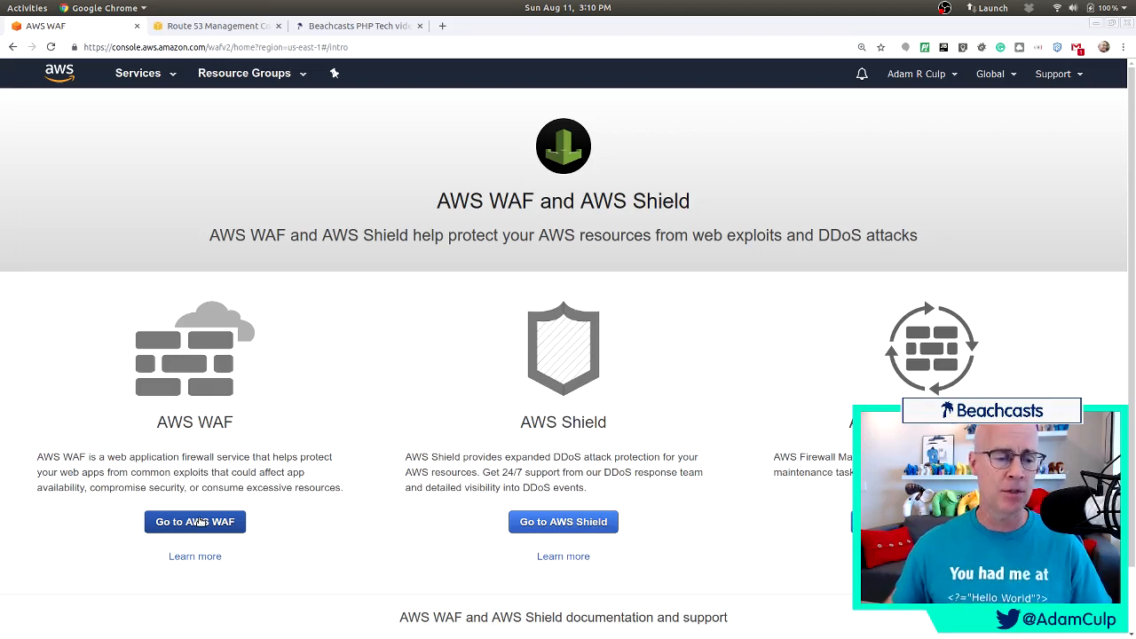
left_click(195, 521)
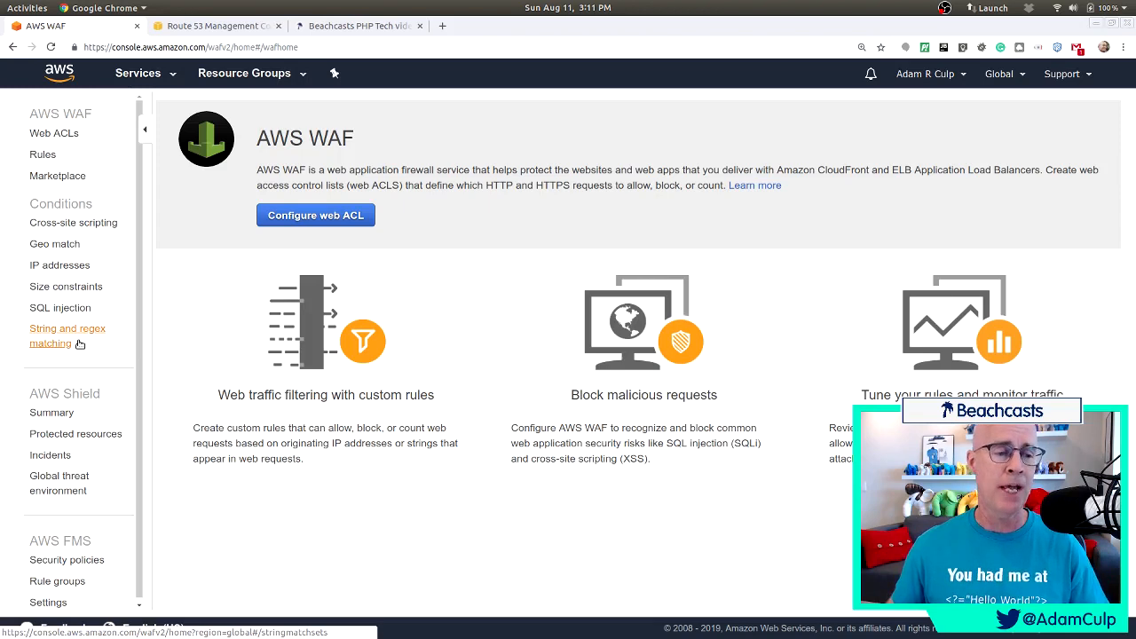
- Examine the filter of the xmlrpc string match condition in the US East (N. Virginia) region
left_click(78, 335)
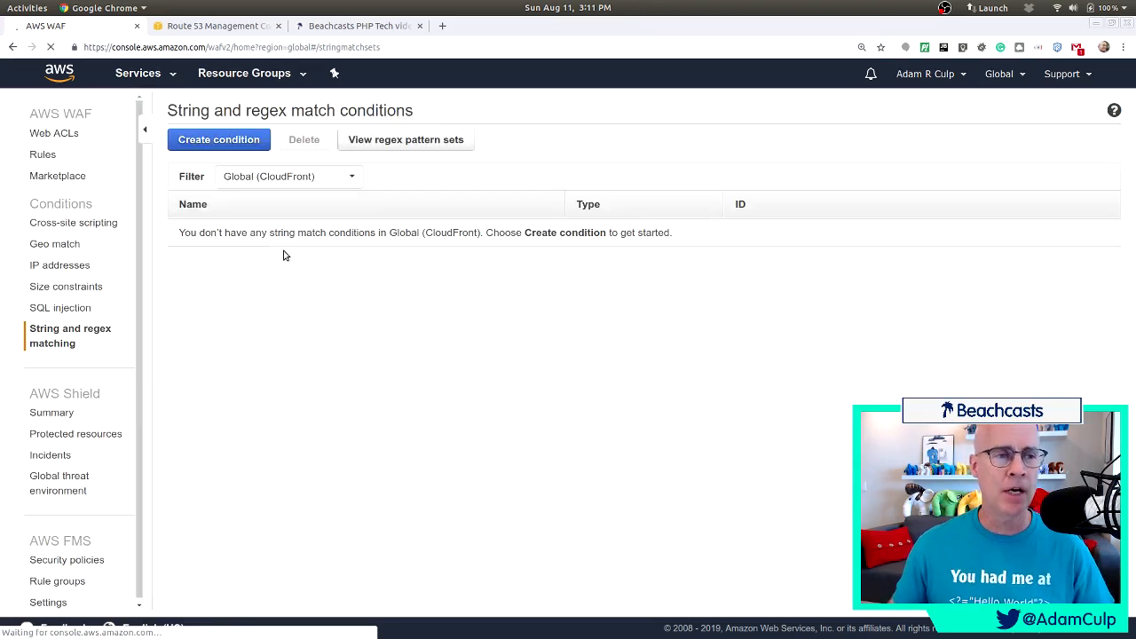
left_click(314, 181)
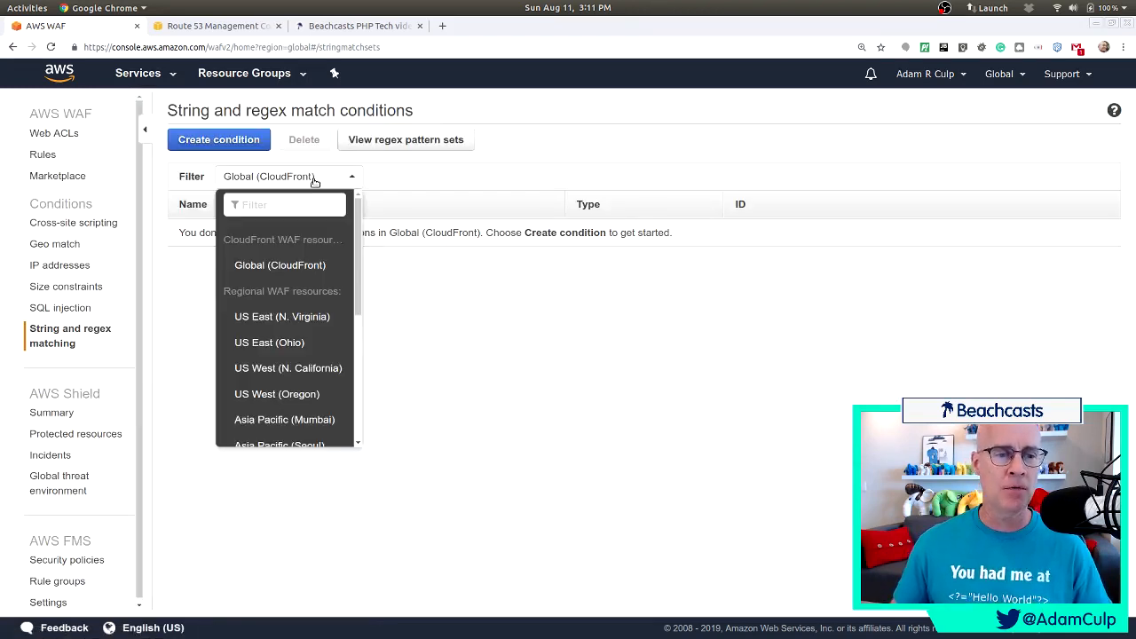
left_click(319, 322)
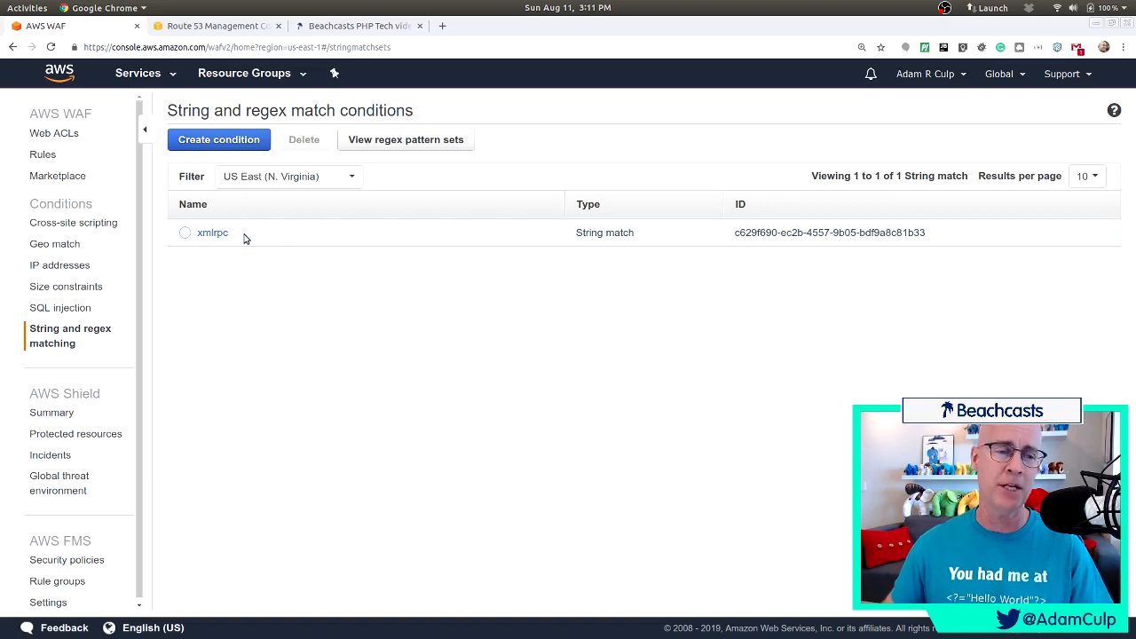
left_click(184, 232)
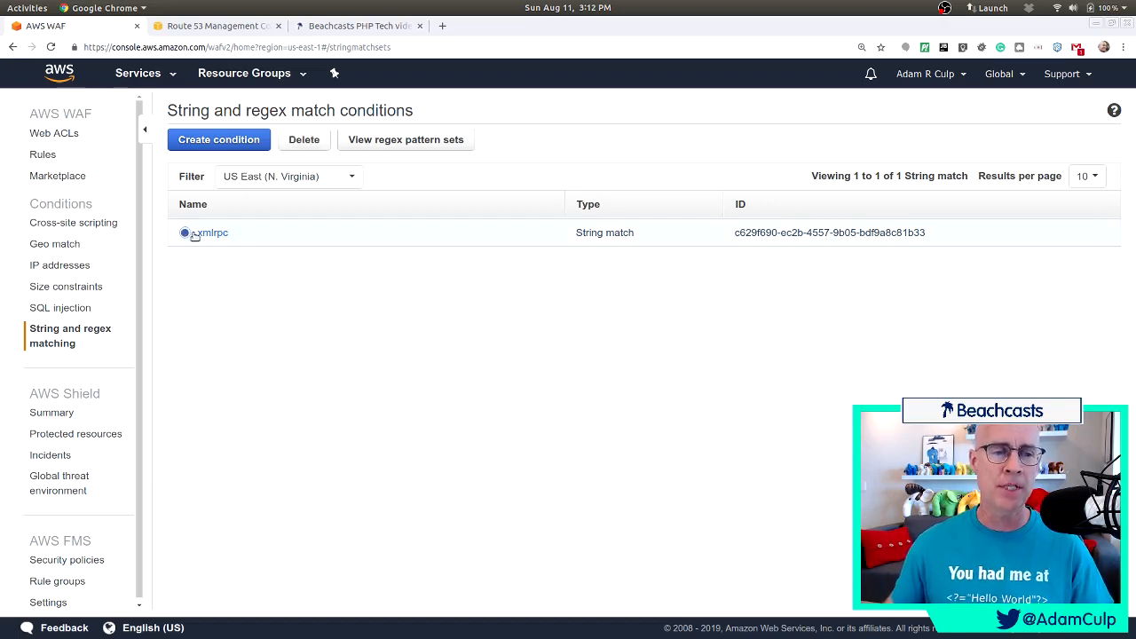
left_click(210, 234)
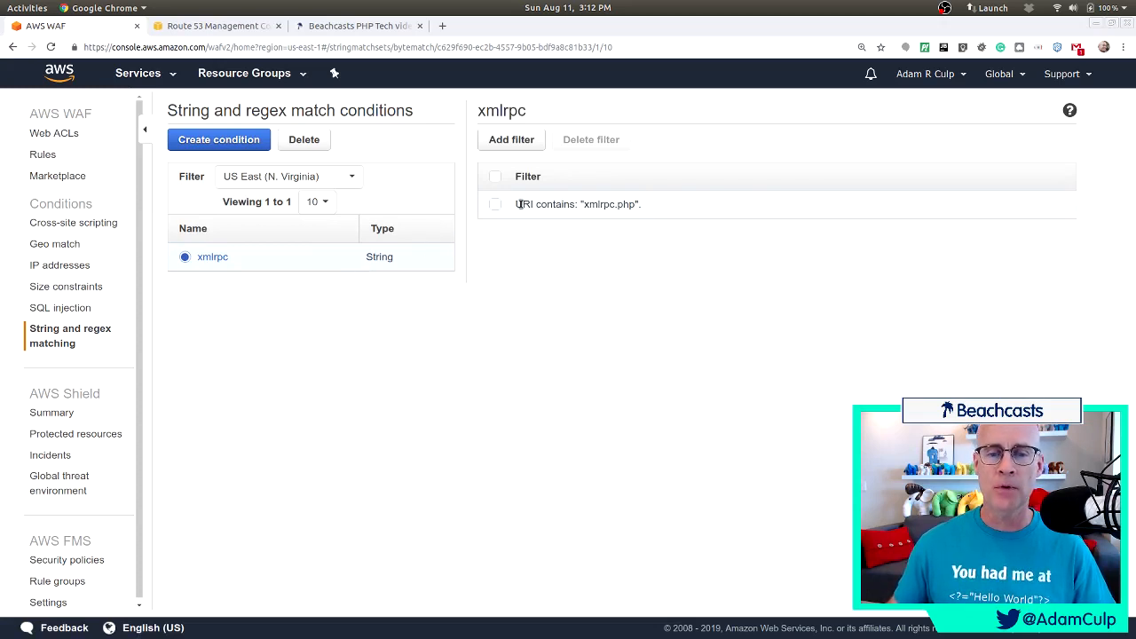
left_click_drag(515, 204, 641, 211)
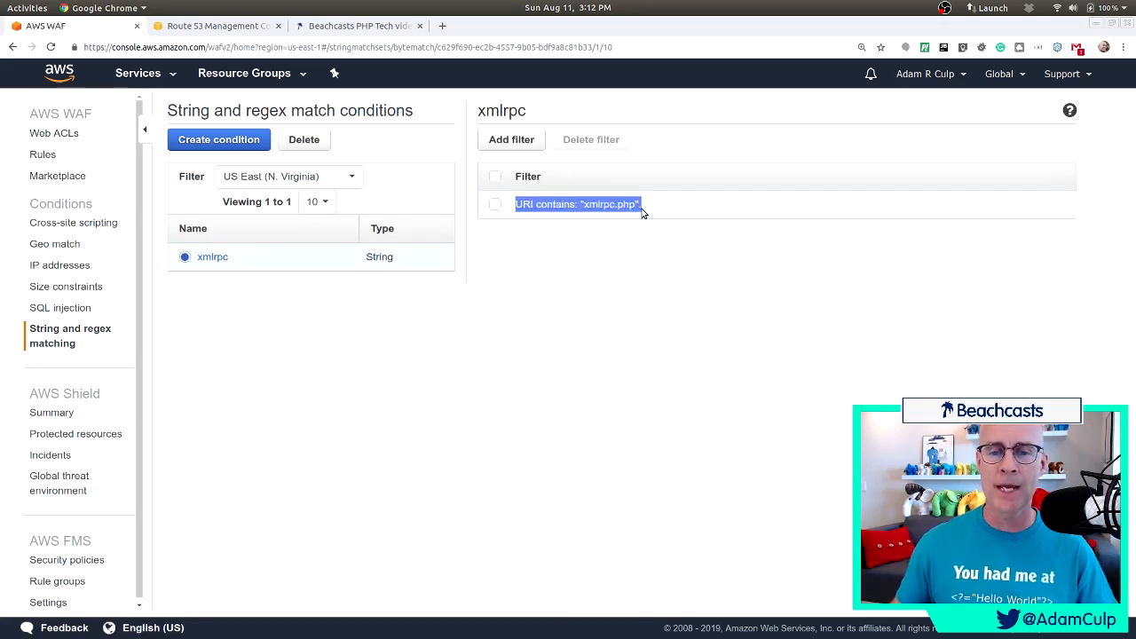
left_click(528, 262)
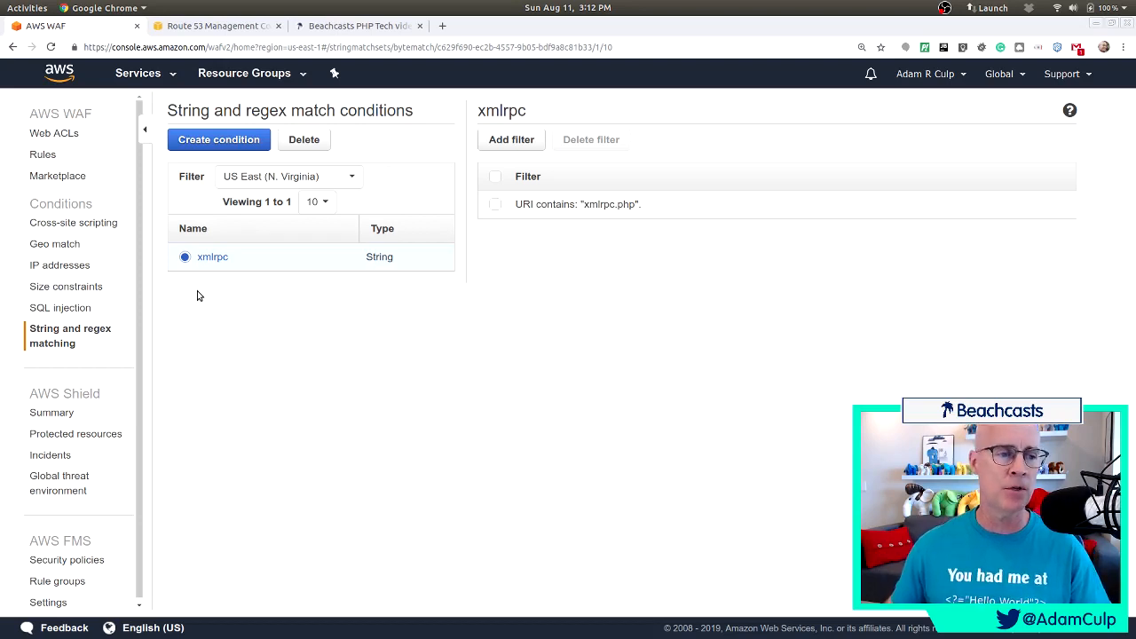
- Examine the xmlrpc-block rule's match condition and URI filter
left_click(50, 155)
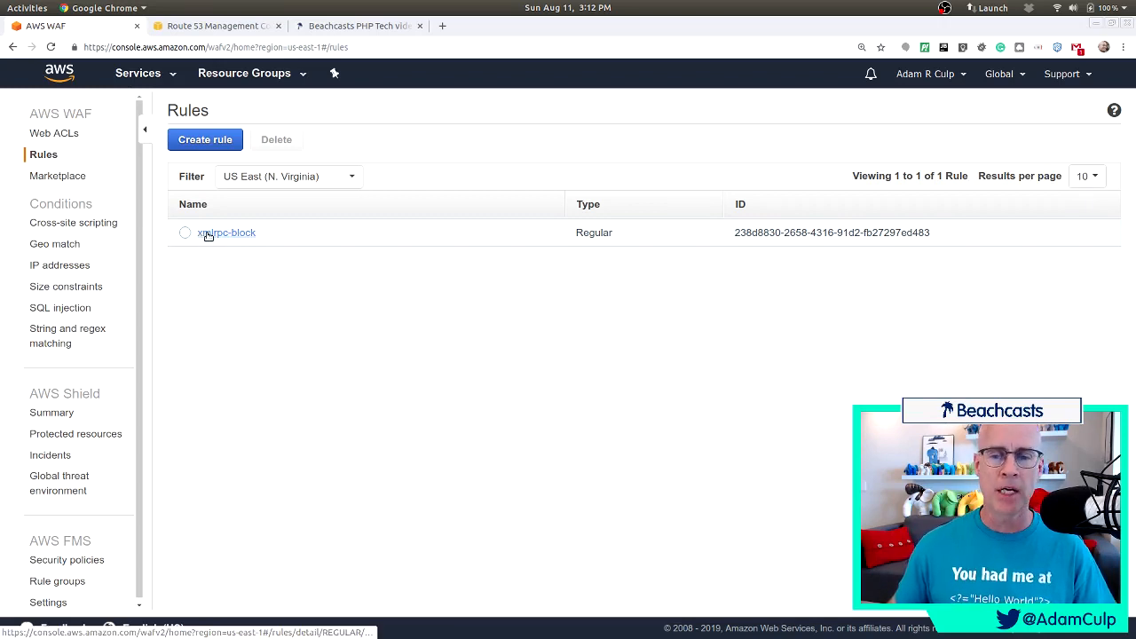
left_click(208, 235)
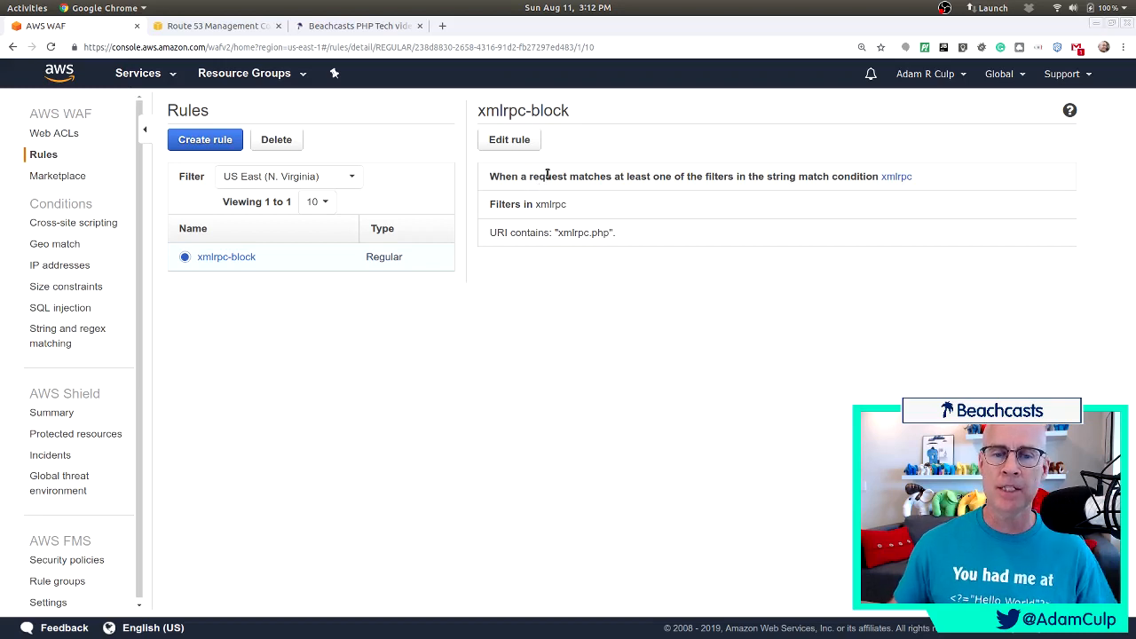
left_click_drag(537, 176, 843, 176)
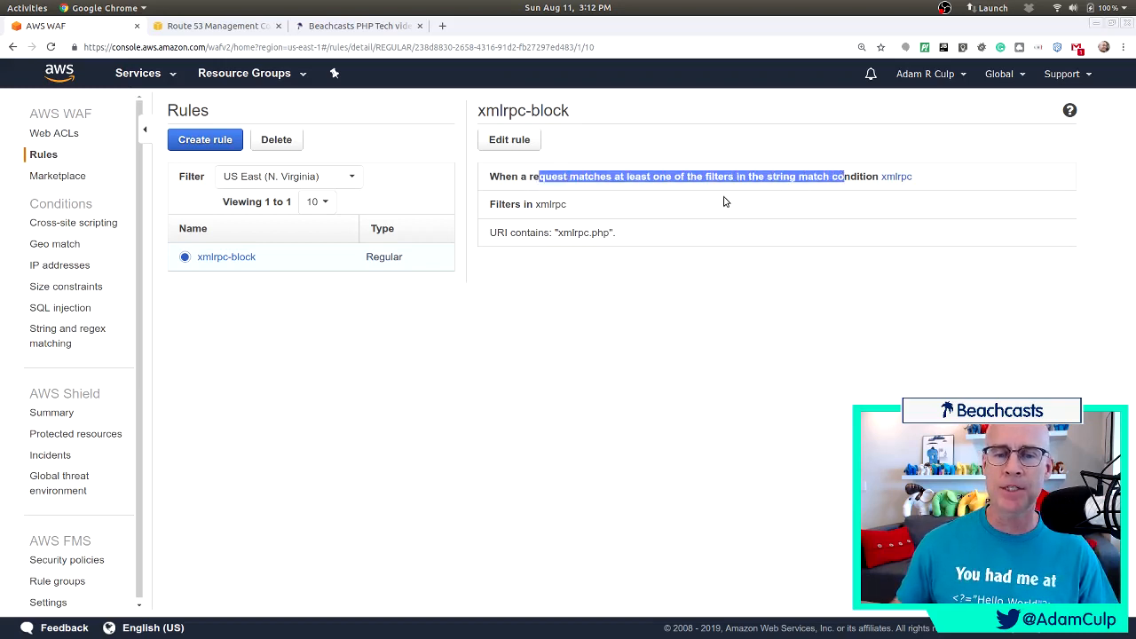
left_click(582, 196)
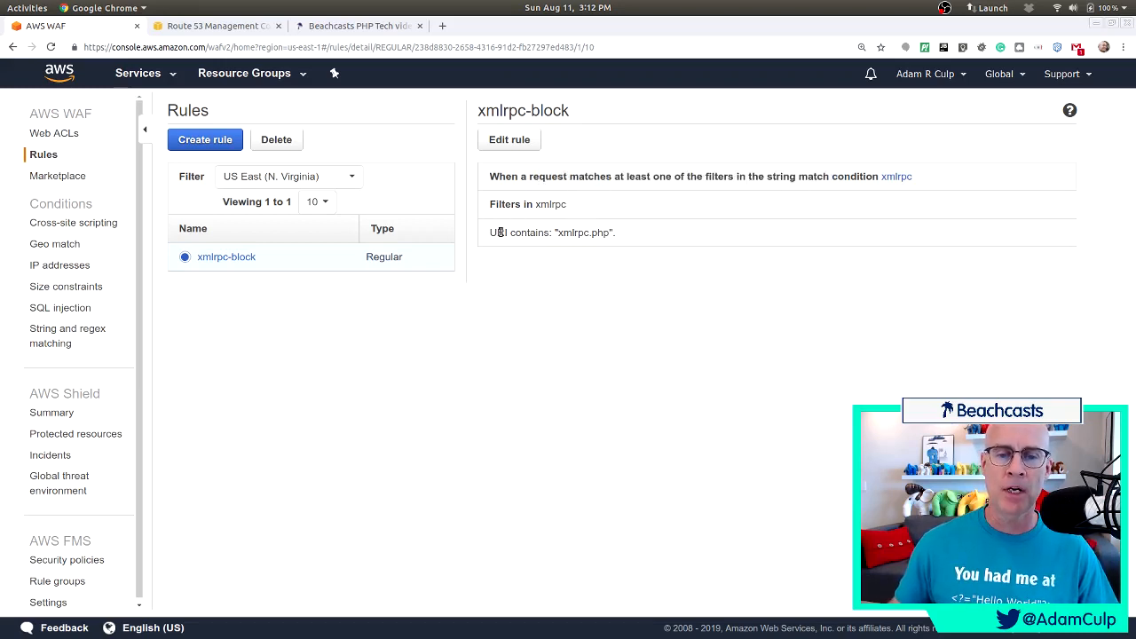
left_click_drag(490, 232, 593, 231)
left_click_drag(503, 204, 632, 238)
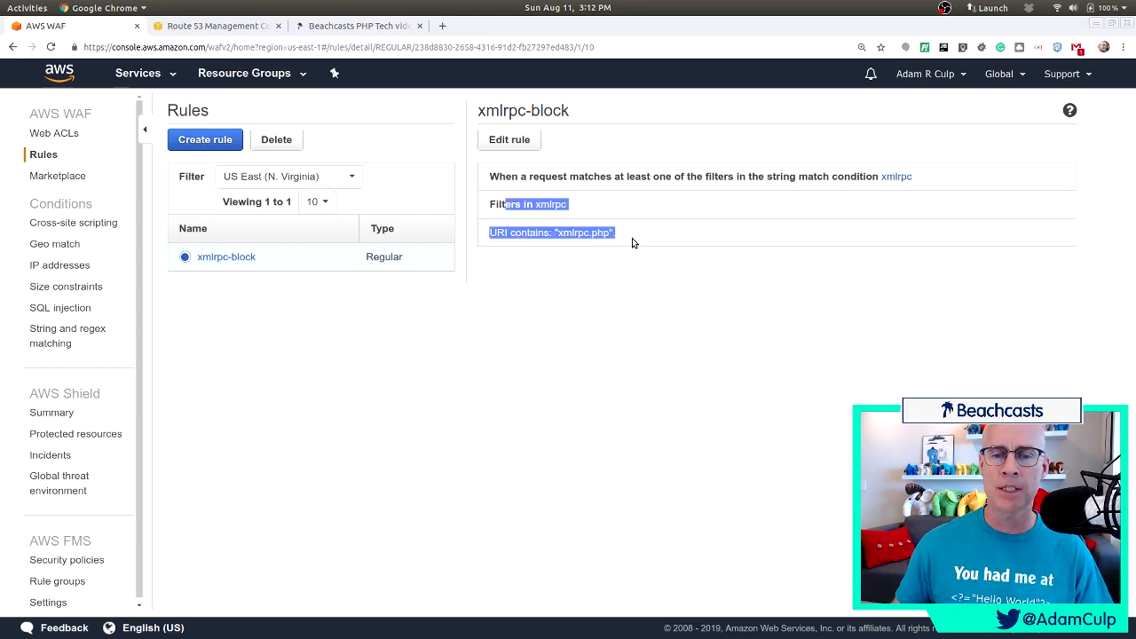
left_click(549, 270)
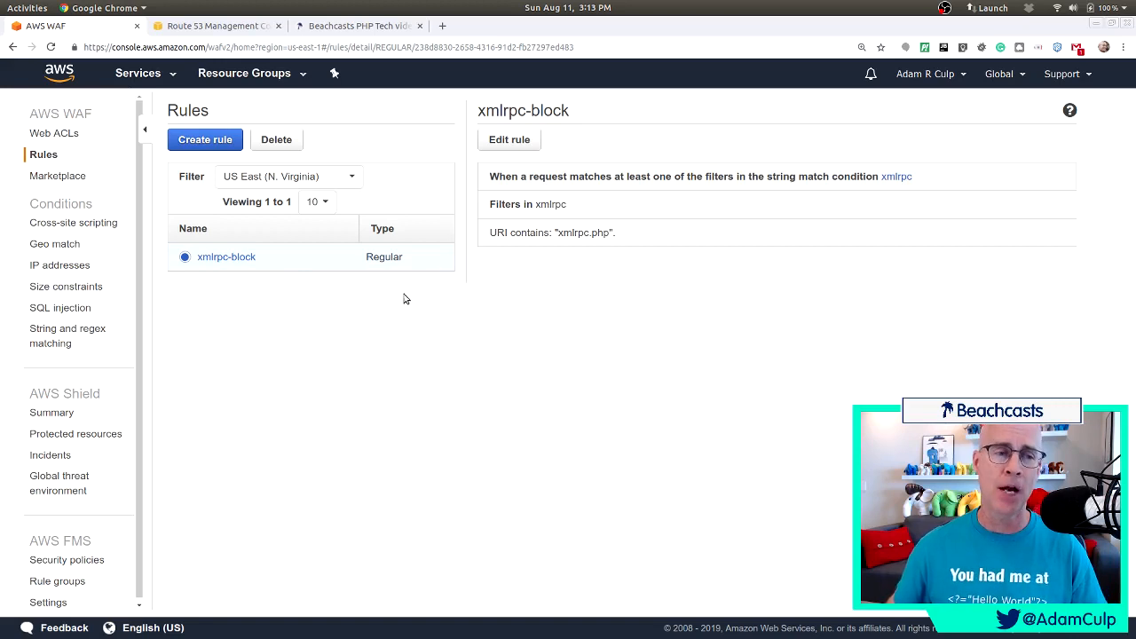
- Start a new web ACL in US East (N. Virginia) and name it AclBeachcasts
left_click(73, 136)
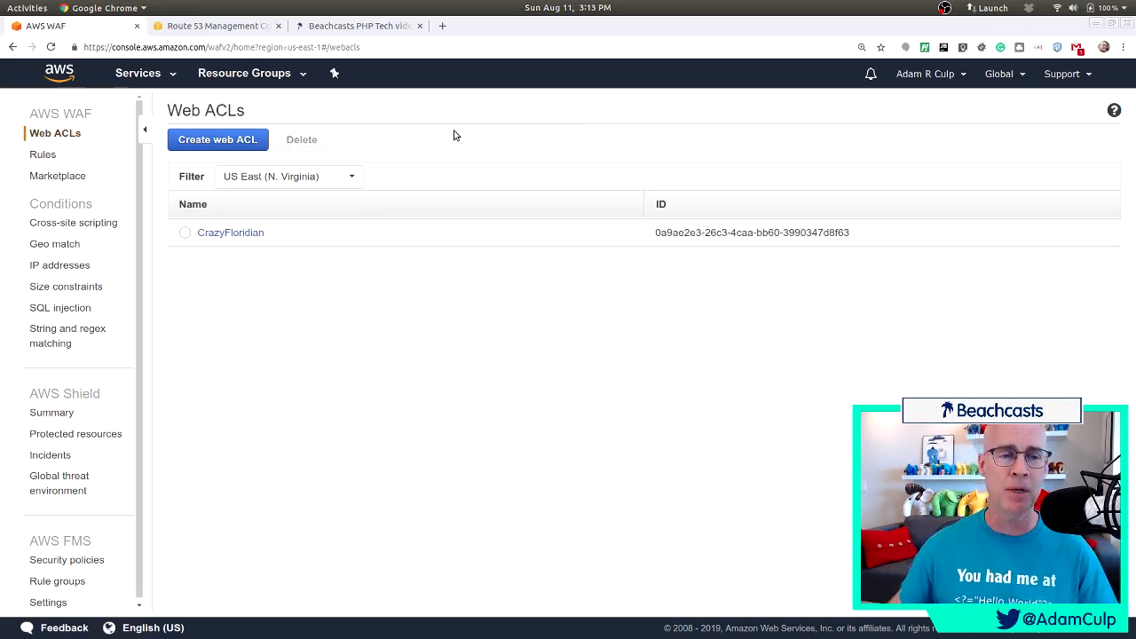
left_click(247, 147)
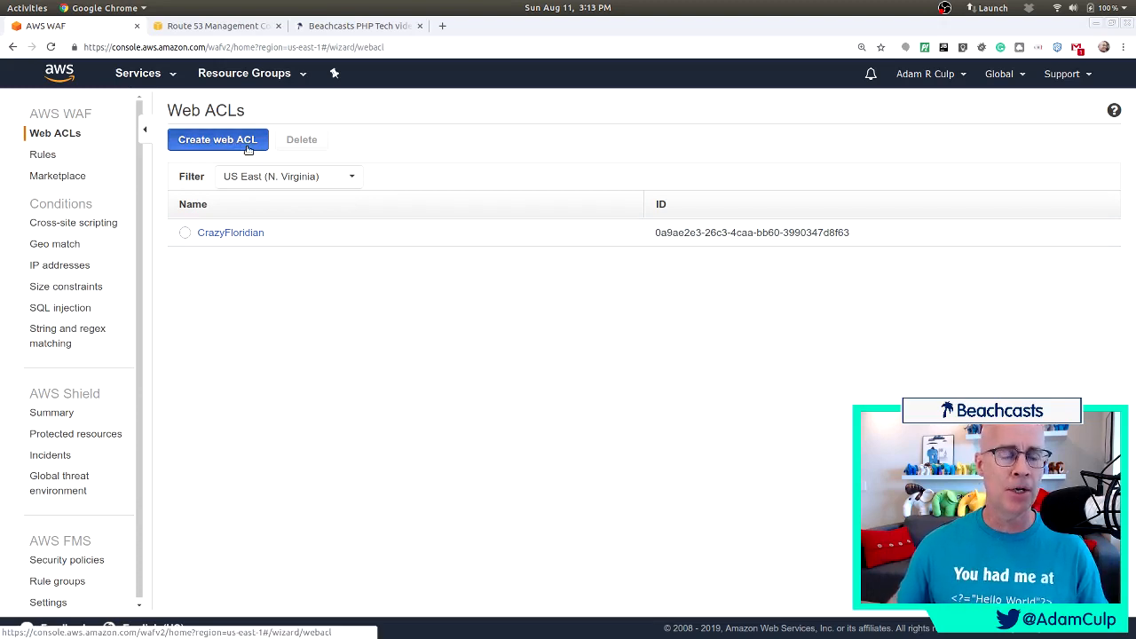
left_click(494, 227)
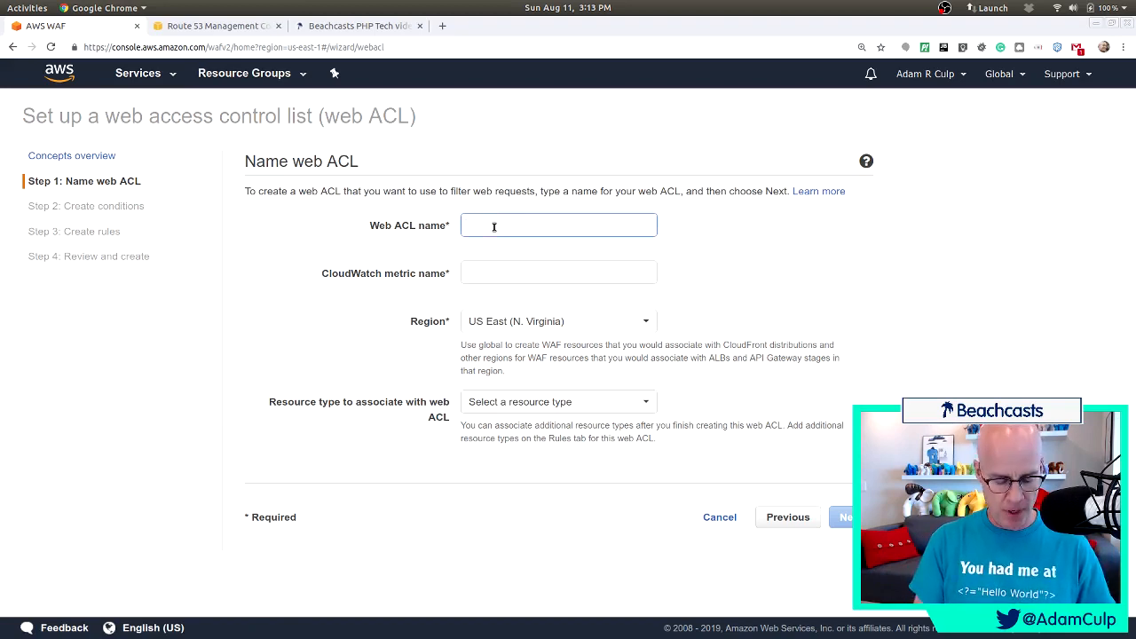
type("Acl")
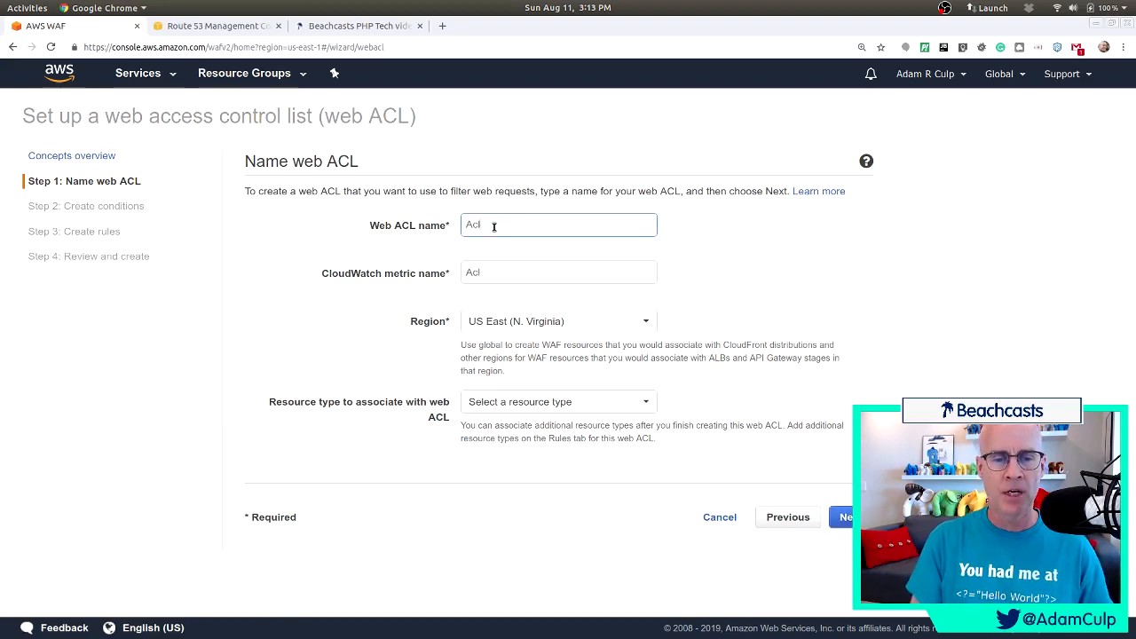
type("Beachcasts")
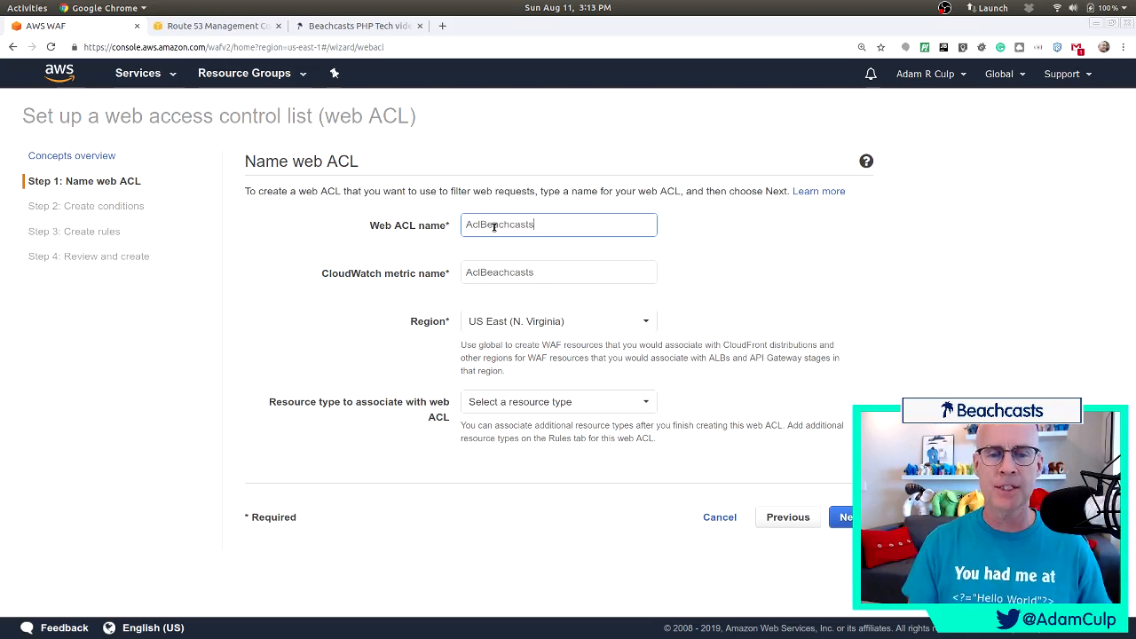
- Associate the web ACL with the application load balancer LbBeachcasts and continue to the conditions stage
left_click(616, 407)
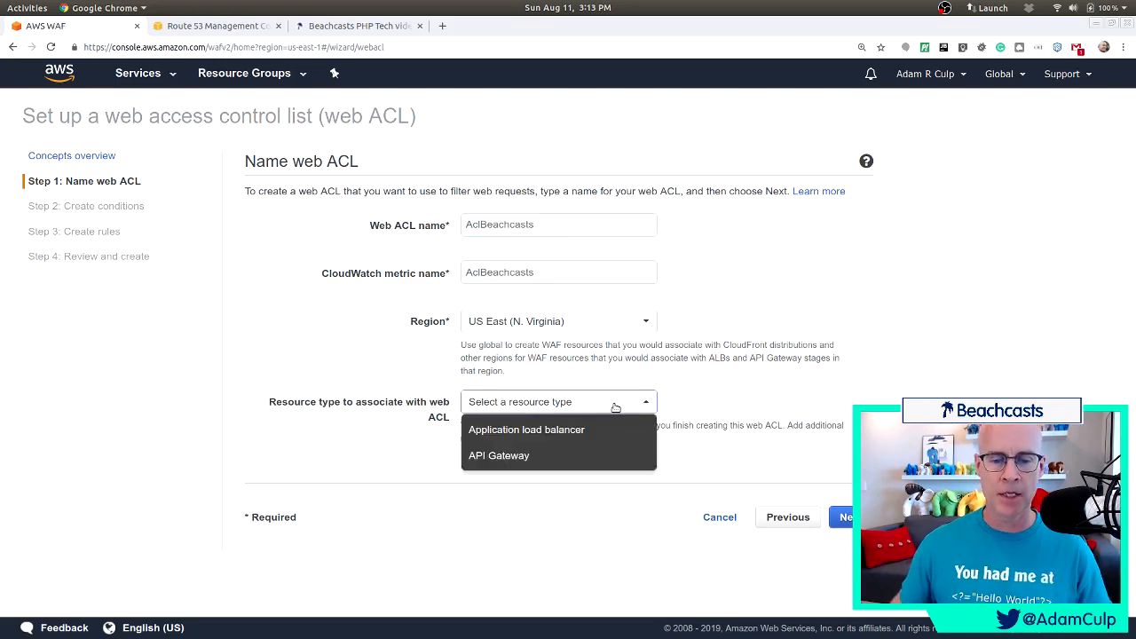
left_click(567, 432)
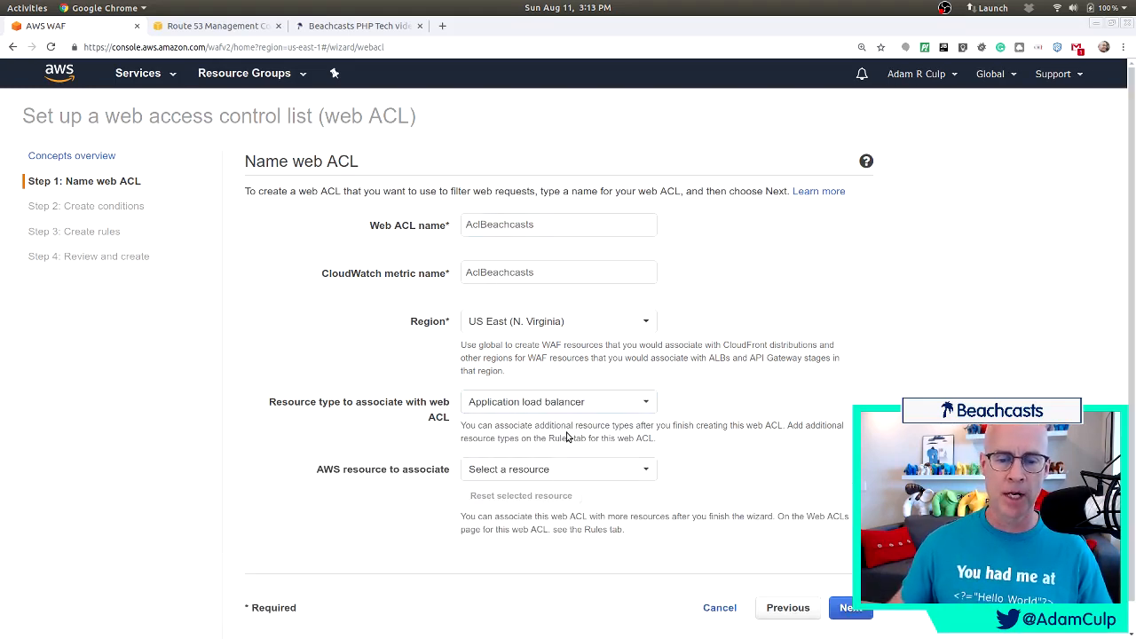
scroll(680, 444, "down", 1)
left_click(640, 439)
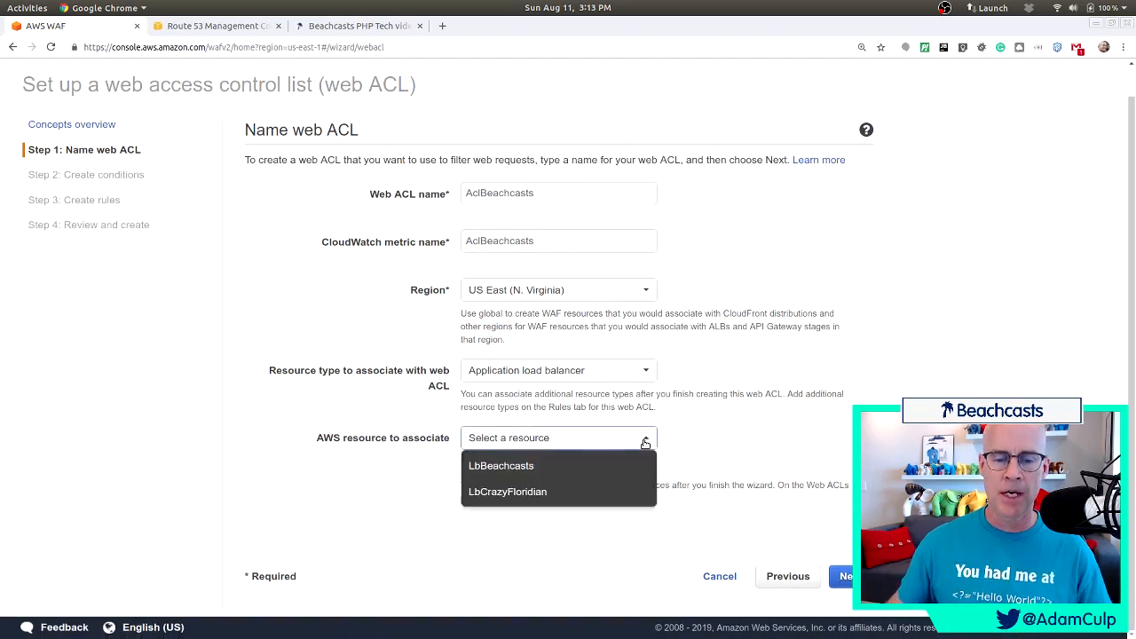
left_click(531, 466)
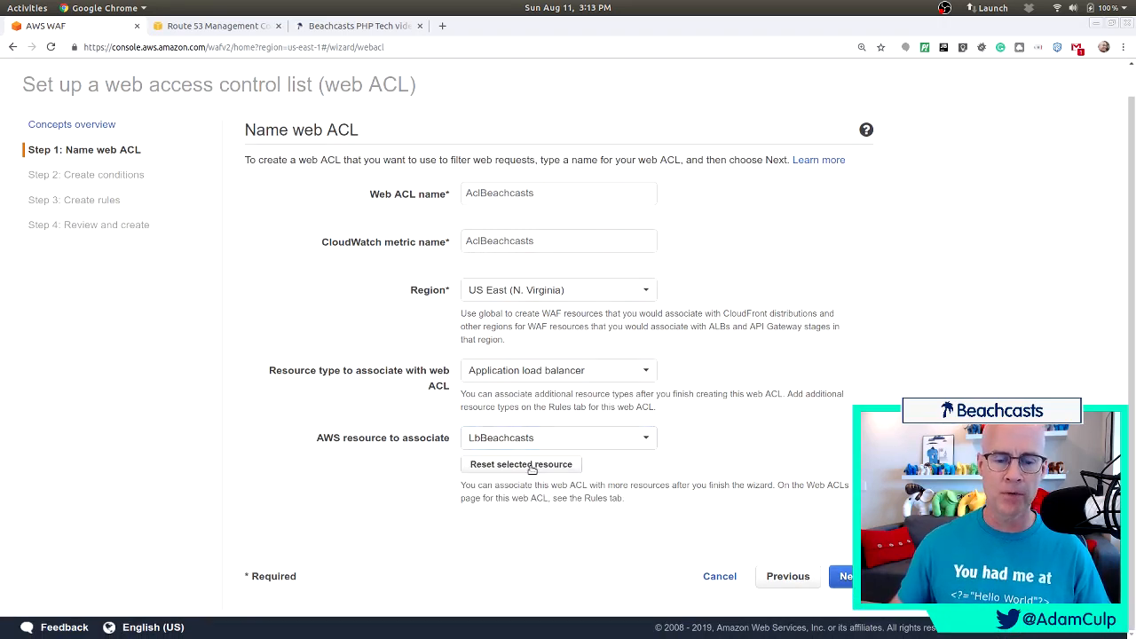
left_click(845, 576)
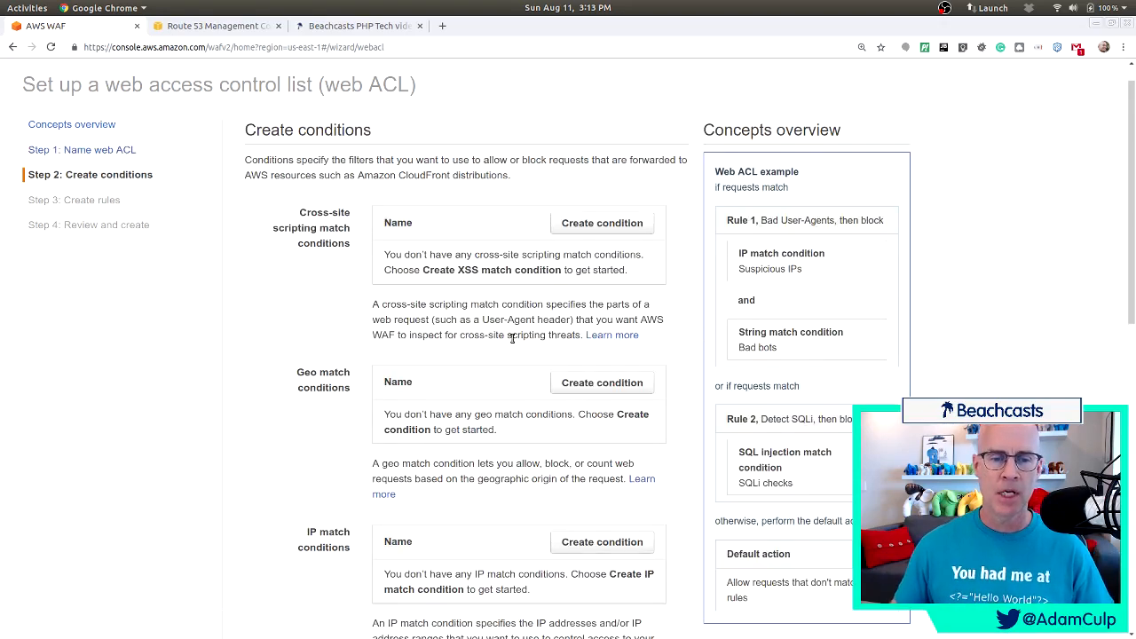
- Look through the available match condition types, down to the existing xmlrpc string match condition
scroll(512, 337, "down", 6)
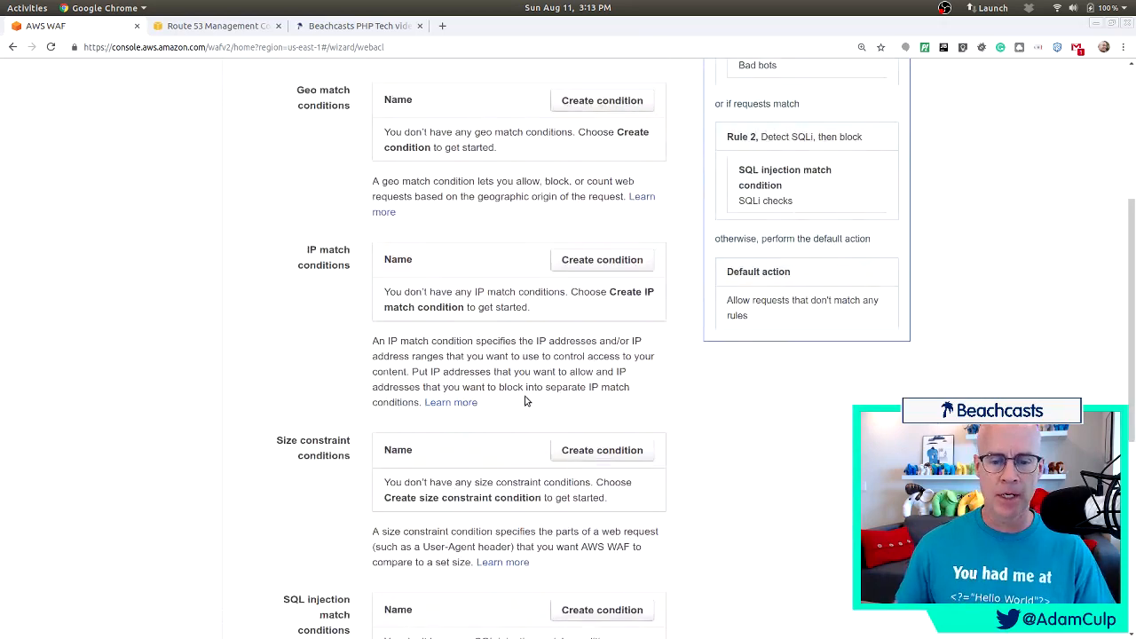
scroll(524, 402, "down", 7)
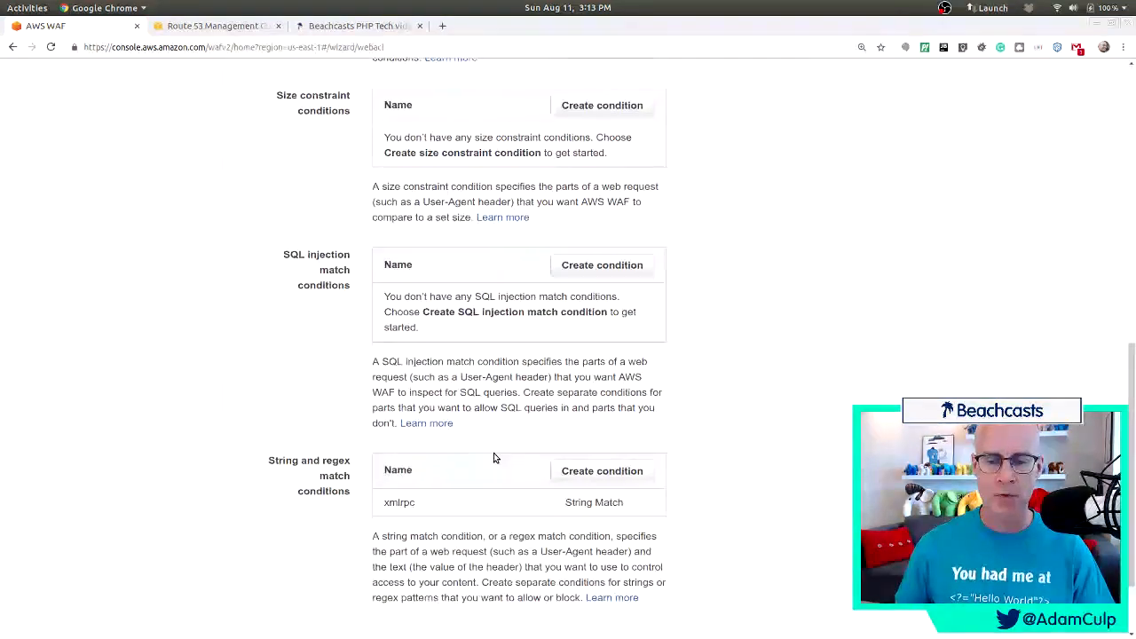
scroll(495, 457, "down", 2)
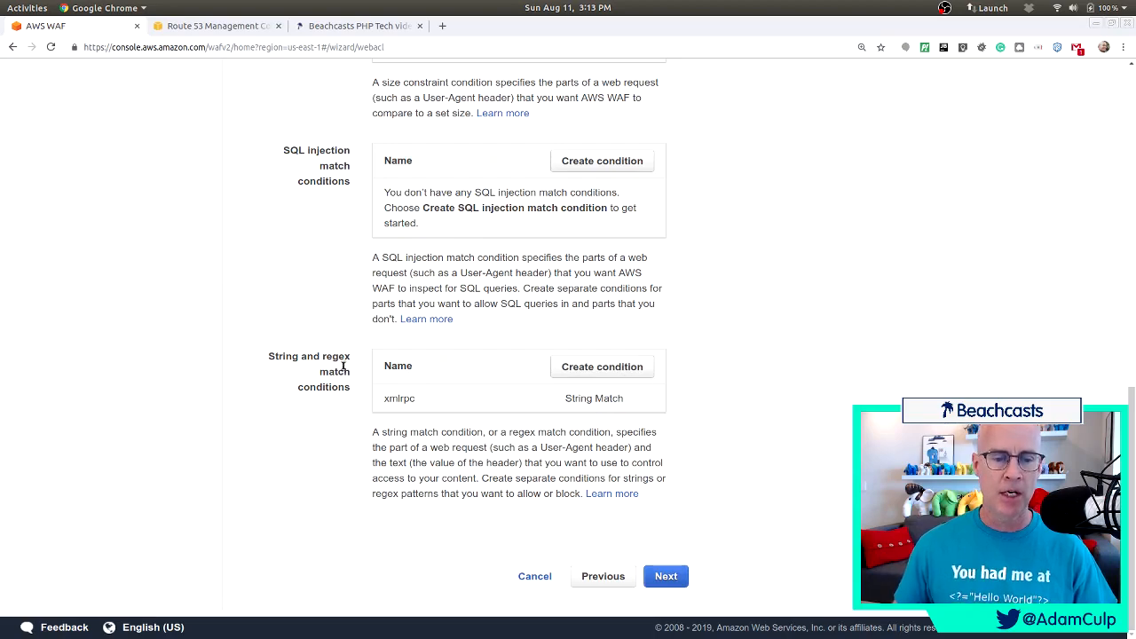
left_click_drag(388, 399, 456, 399)
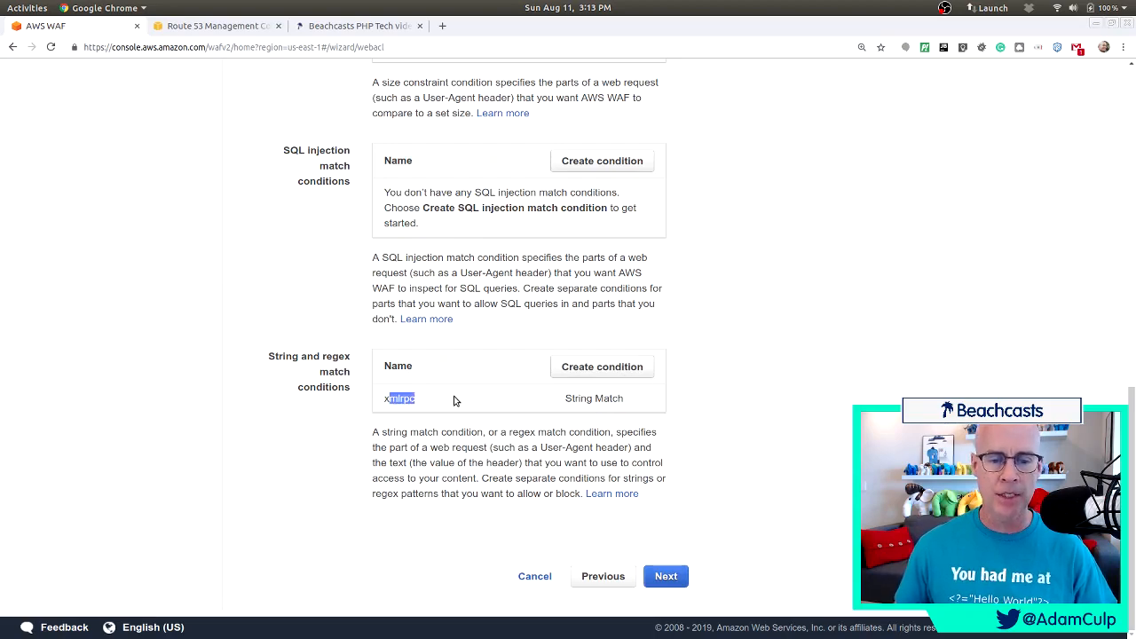
left_click(684, 409)
scroll(683, 409, "up", 10)
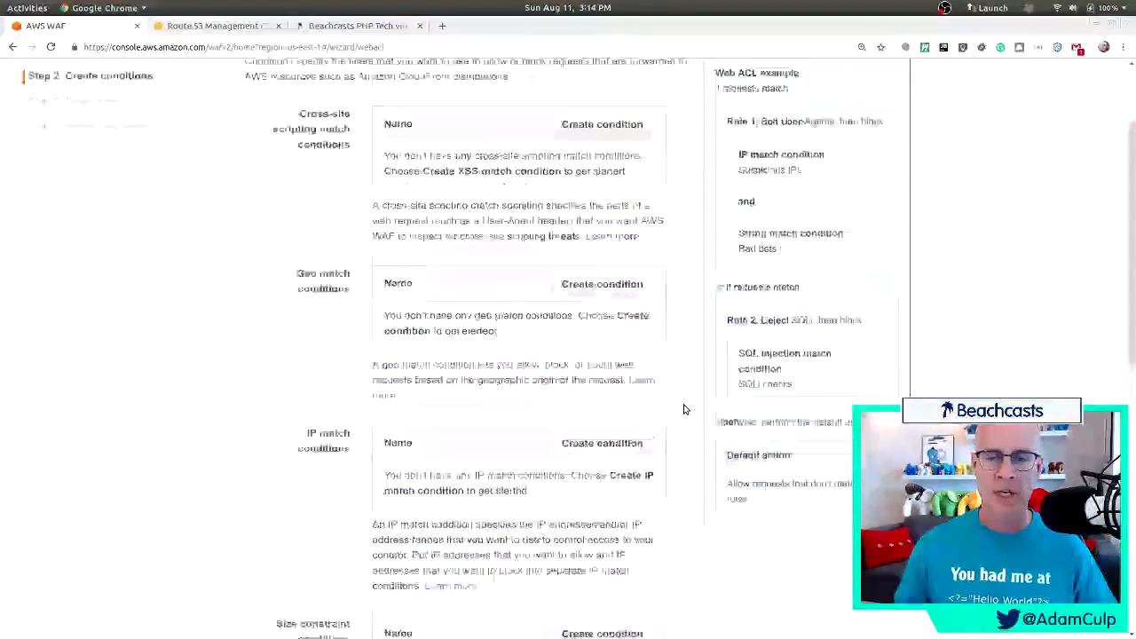
scroll(684, 409, "down", 4)
scroll(684, 409, "down", 6)
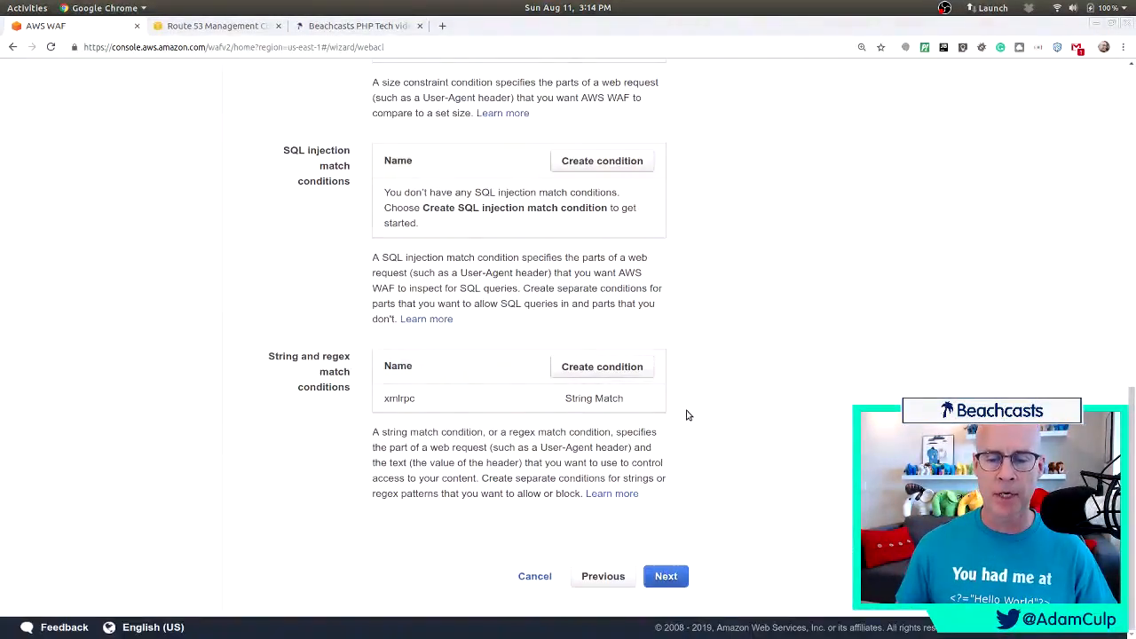
- Continue to the rules stage and add the xmlrpc-block rule to the web ACL with the Block action
left_click(668, 577)
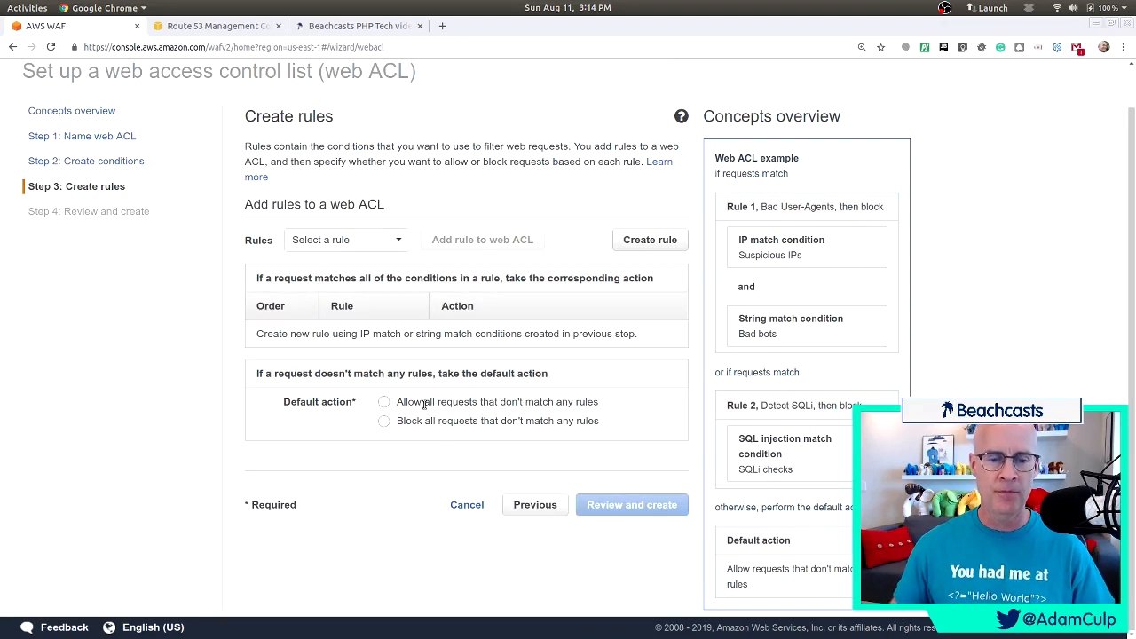
left_click(346, 241)
left_click(325, 293)
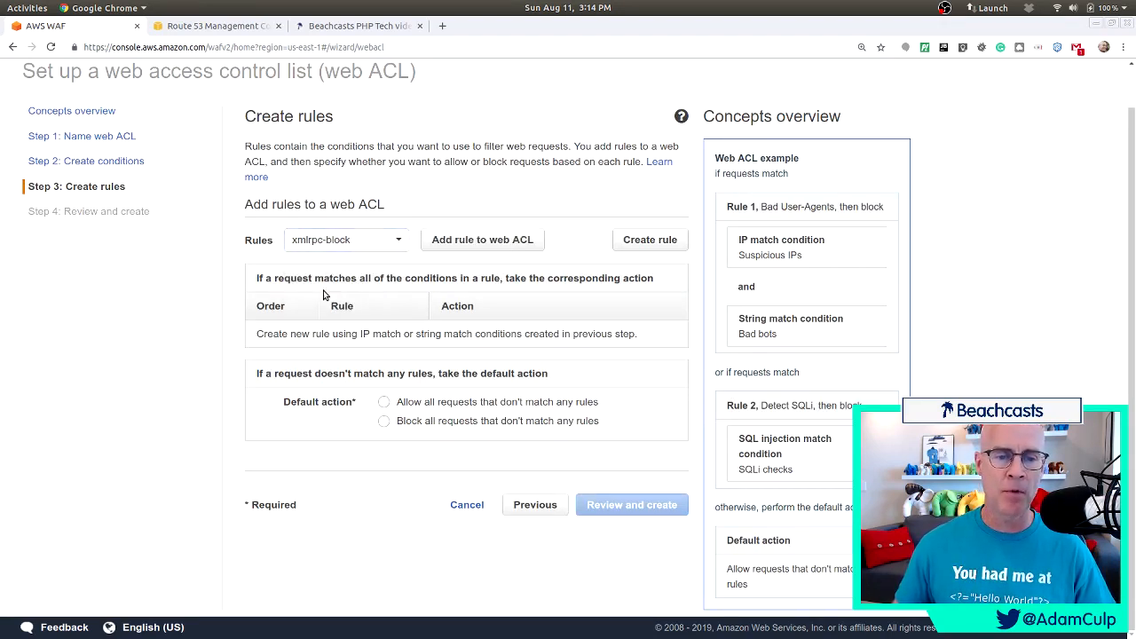
left_click(454, 241)
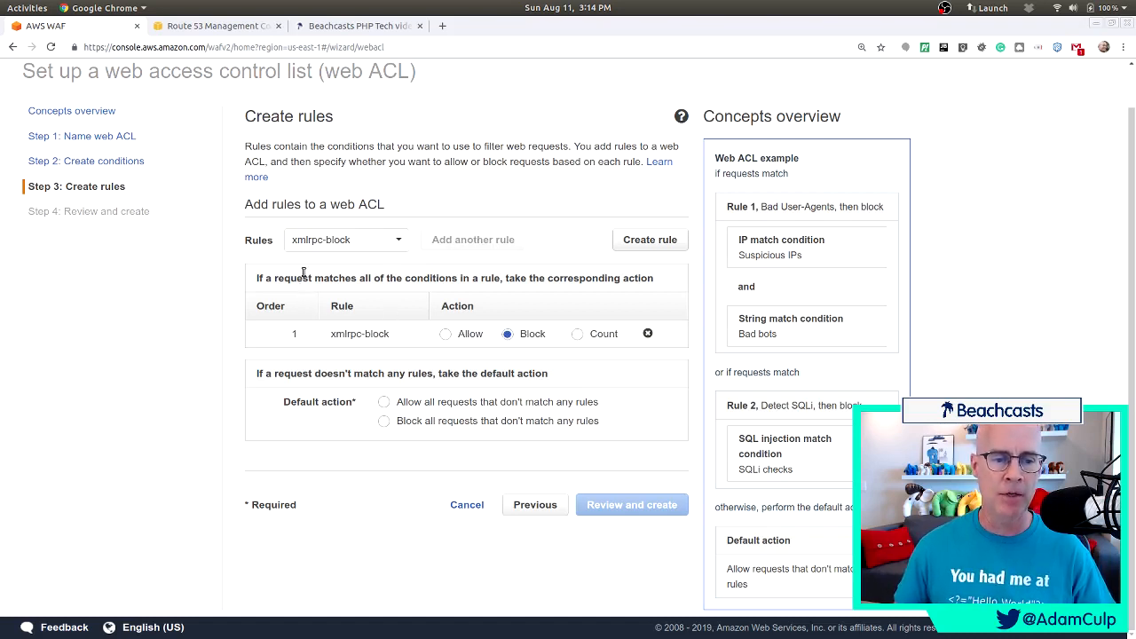
left_click_drag(438, 279, 432, 349)
left_click(402, 488)
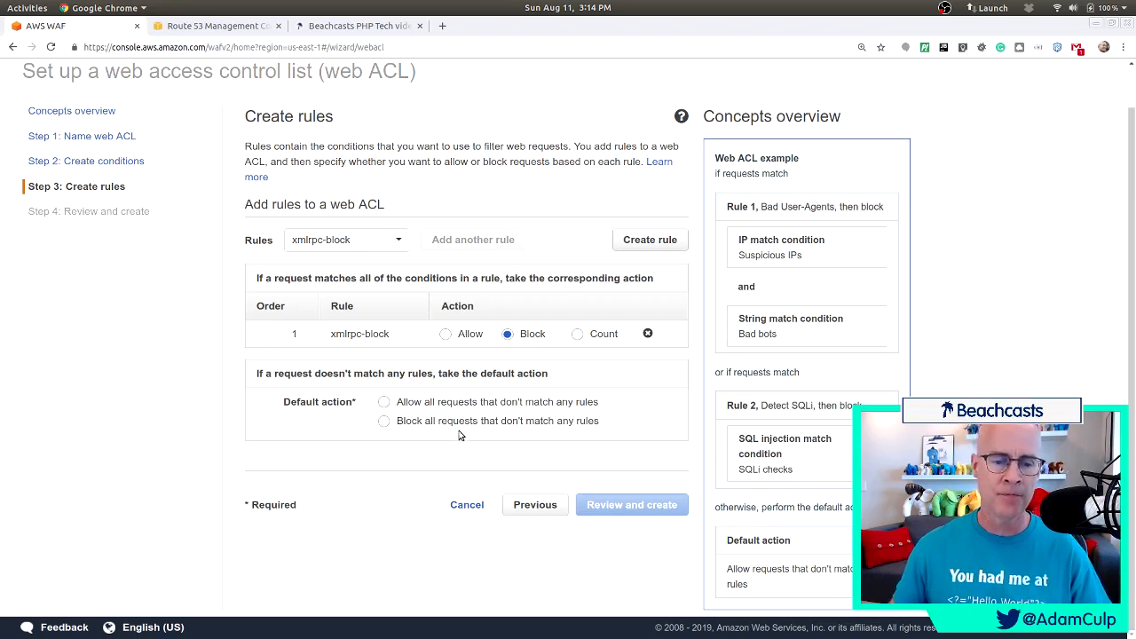
- Set the default action to allow all requests that don't match any rules and proceed to the web ACL's final review
left_click(386, 403)
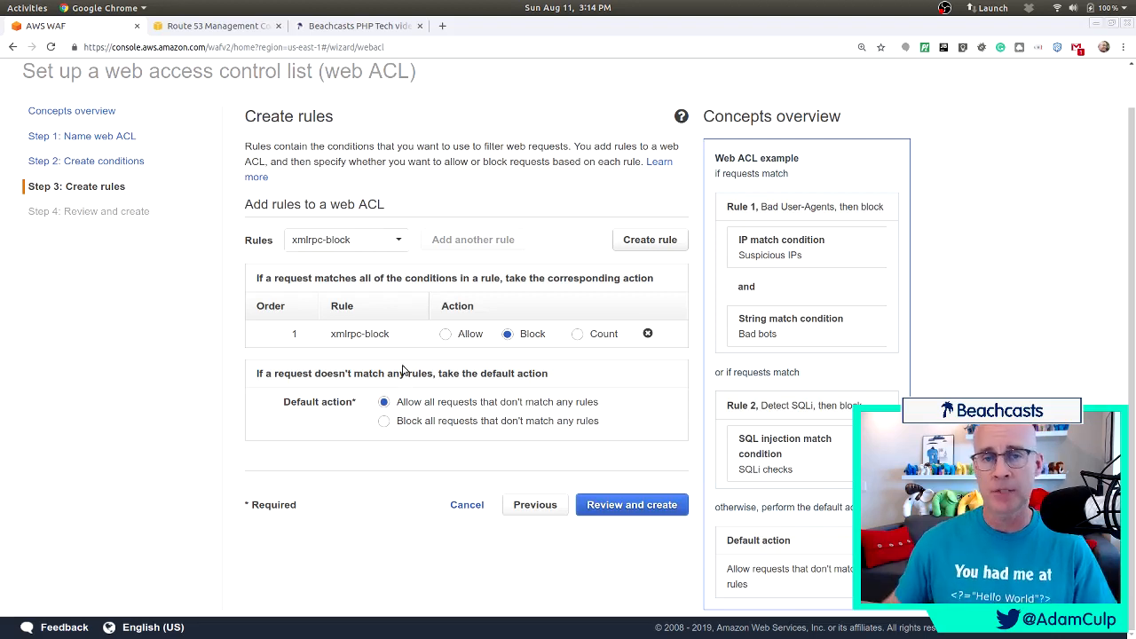
left_click(593, 493)
scroll(423, 392, "down", 1)
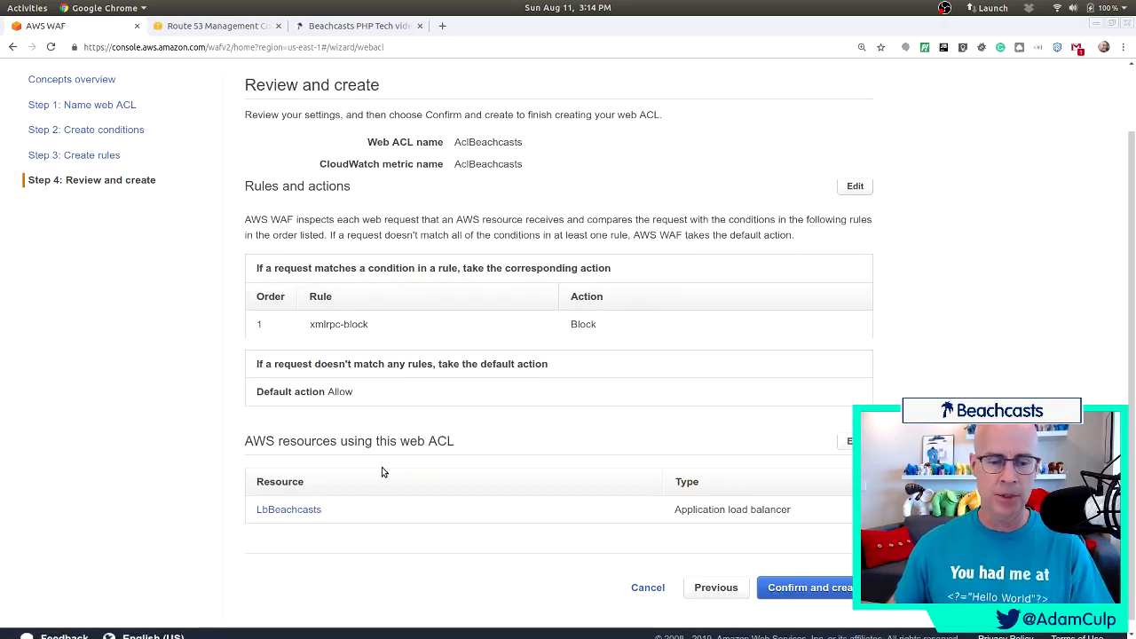
- Review the xmlrpc-block rule, the default action and the associated load balancer, and confirm creation of the web ACL AclBeachcasts
left_click_drag(333, 324, 364, 324)
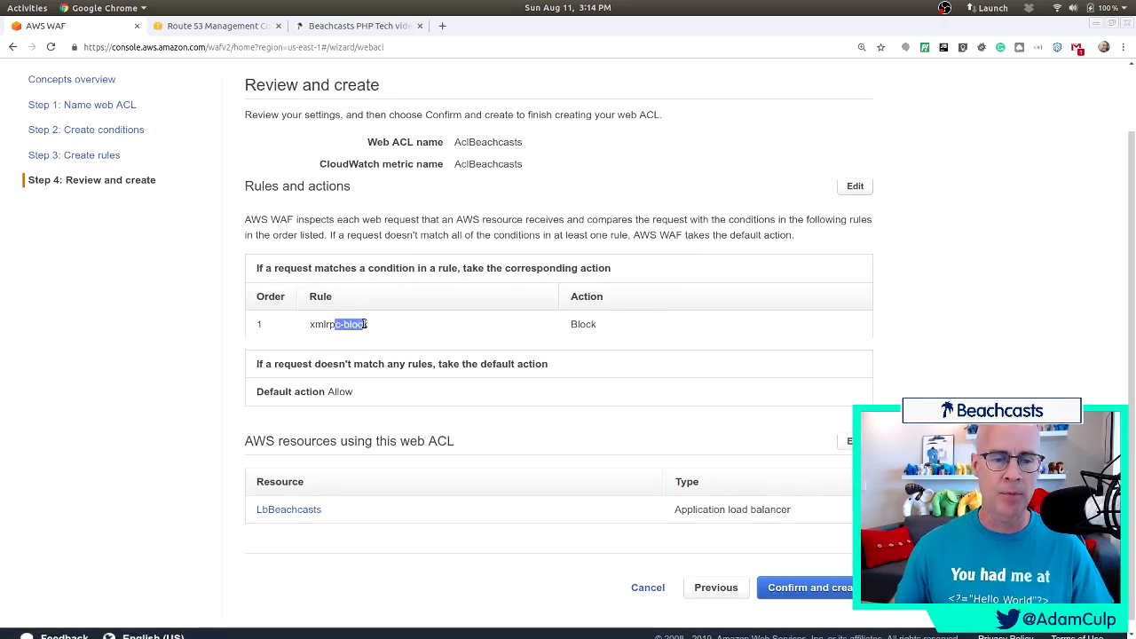
left_click(331, 390)
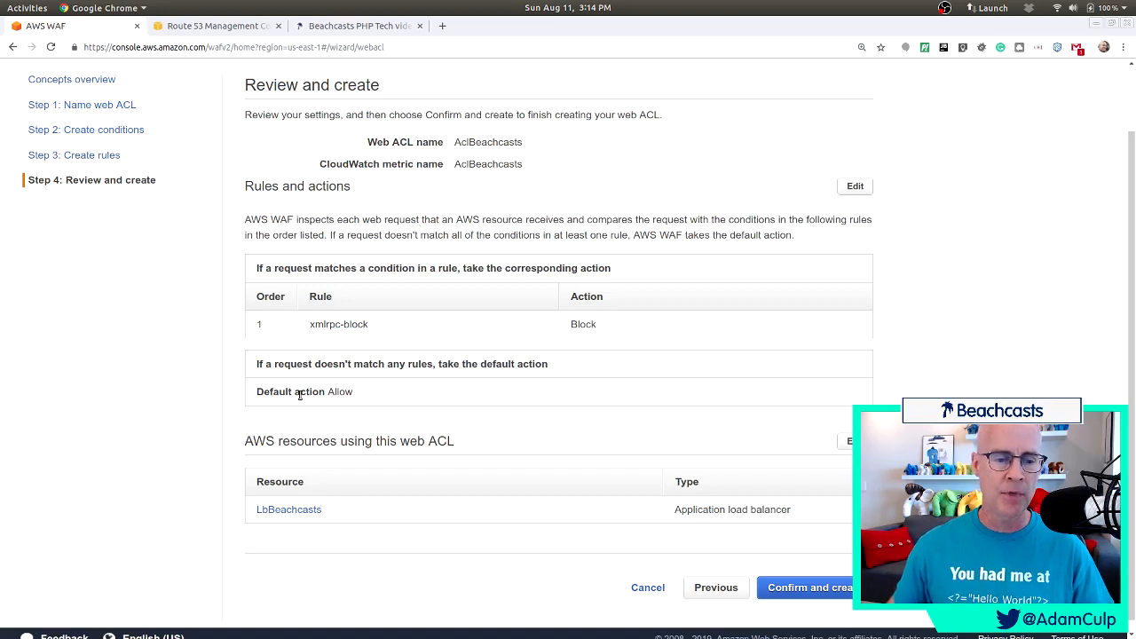
left_click_drag(300, 396, 352, 395)
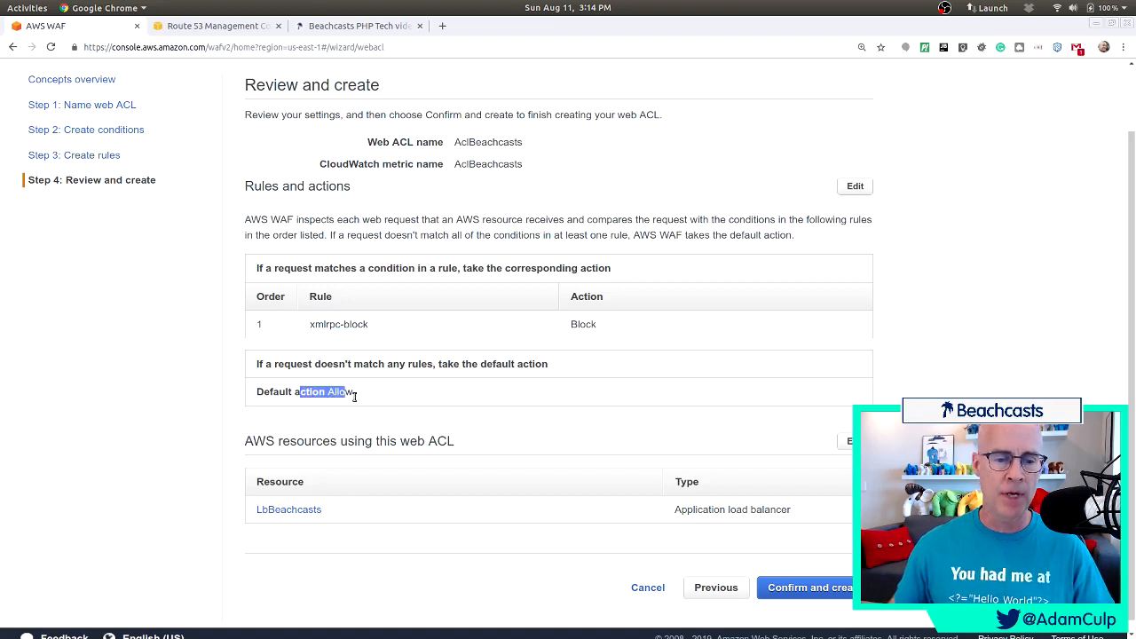
left_click(489, 332)
triple_click(339, 324)
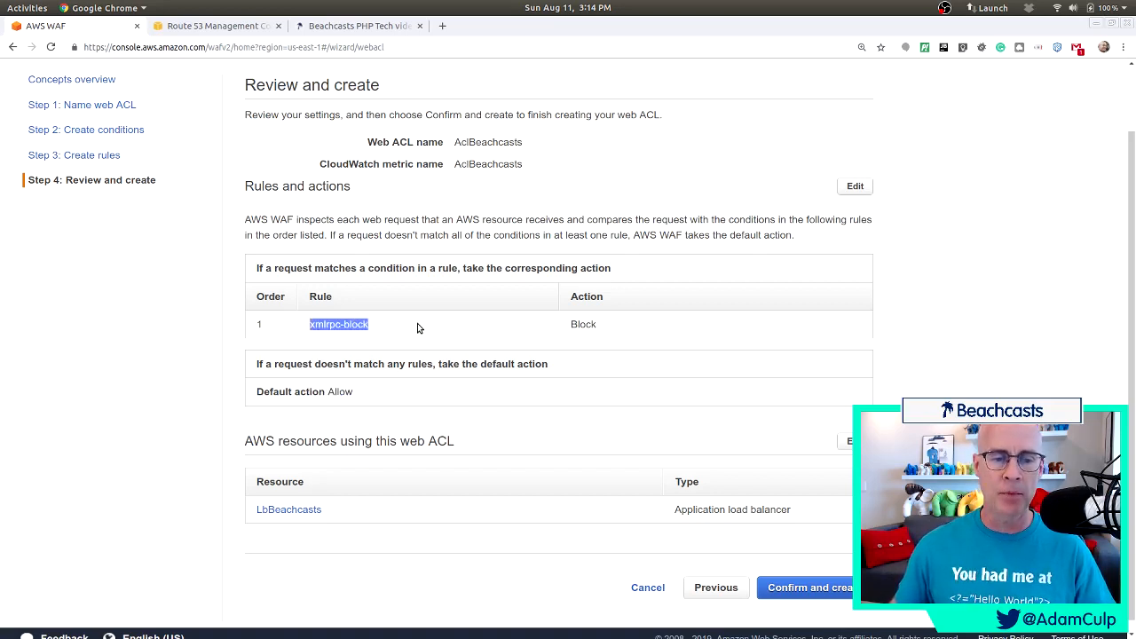
left_click(425, 390)
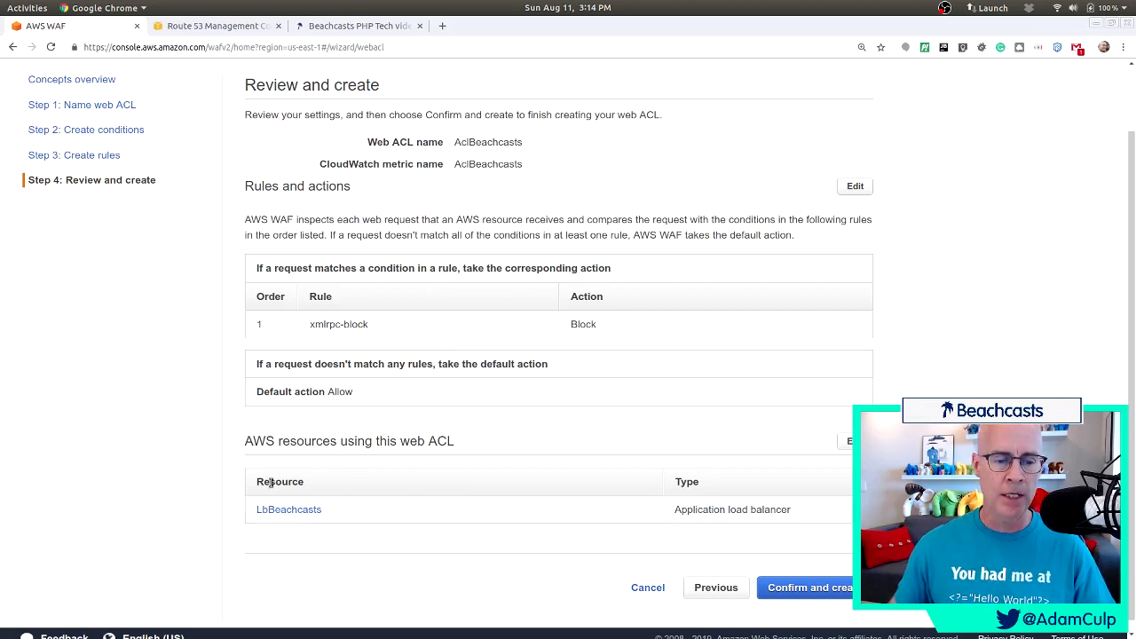
left_click_drag(270, 479, 355, 509)
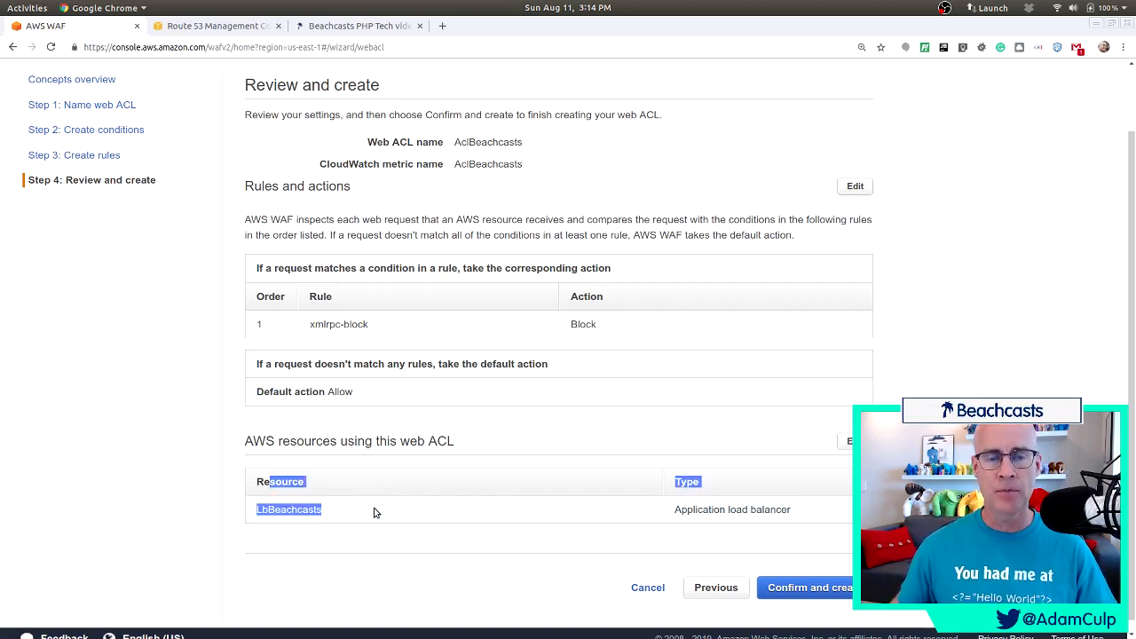
left_click(374, 512)
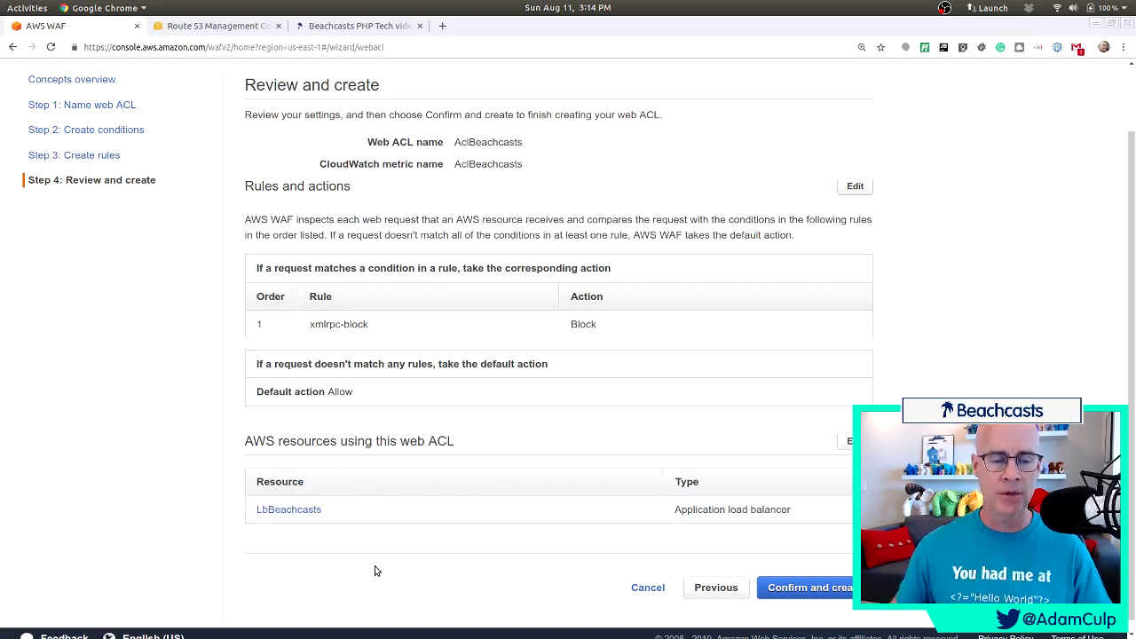
left_click(779, 588)
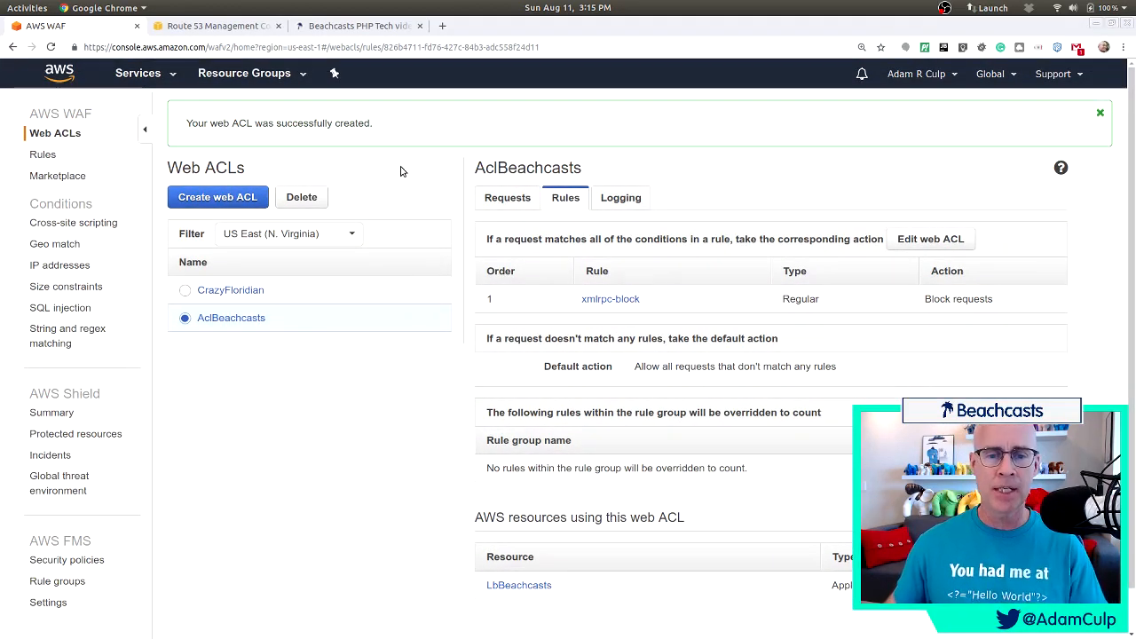
- Examine the request graph and the sampled requests of the web ACL AclBeachcasts
left_click(506, 202)
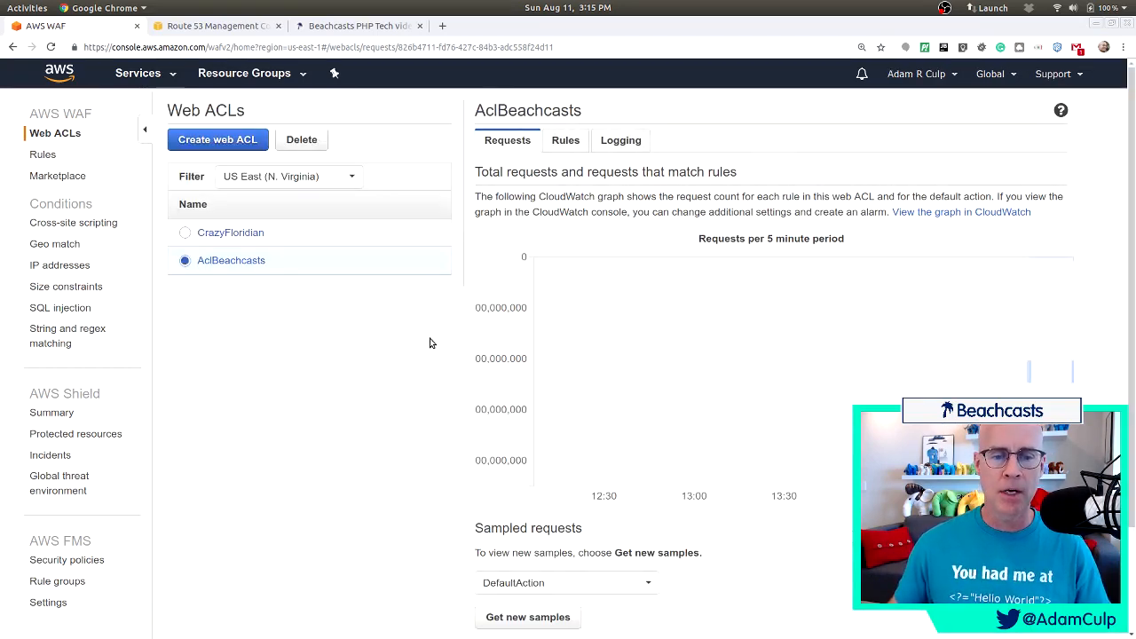
scroll(432, 346, "down", 3)
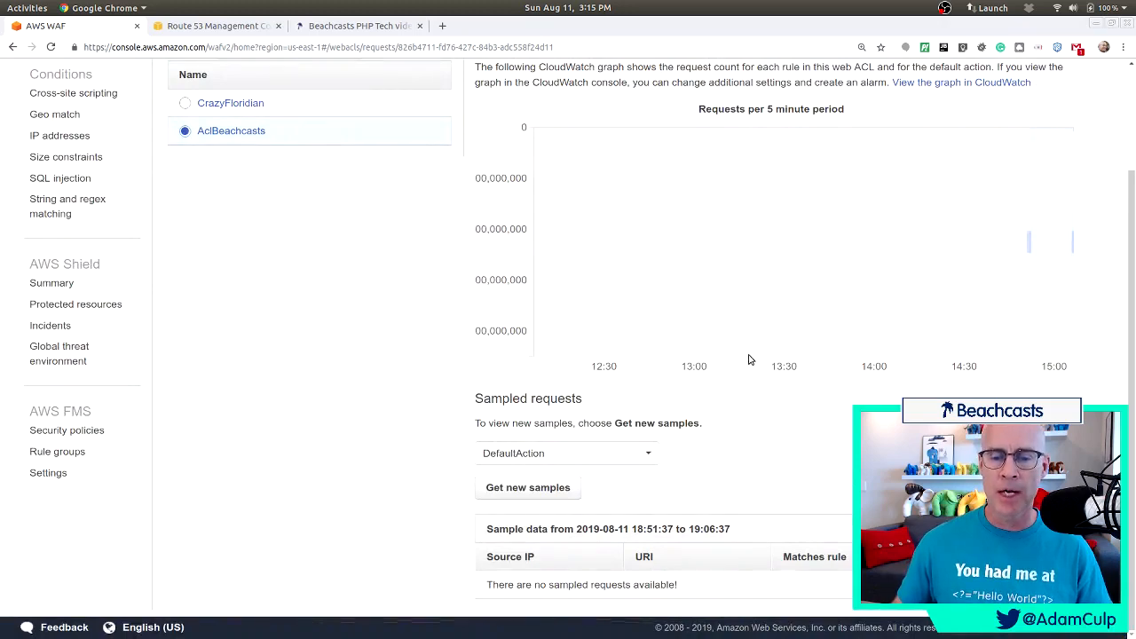
scroll(693, 350, "up", 3)
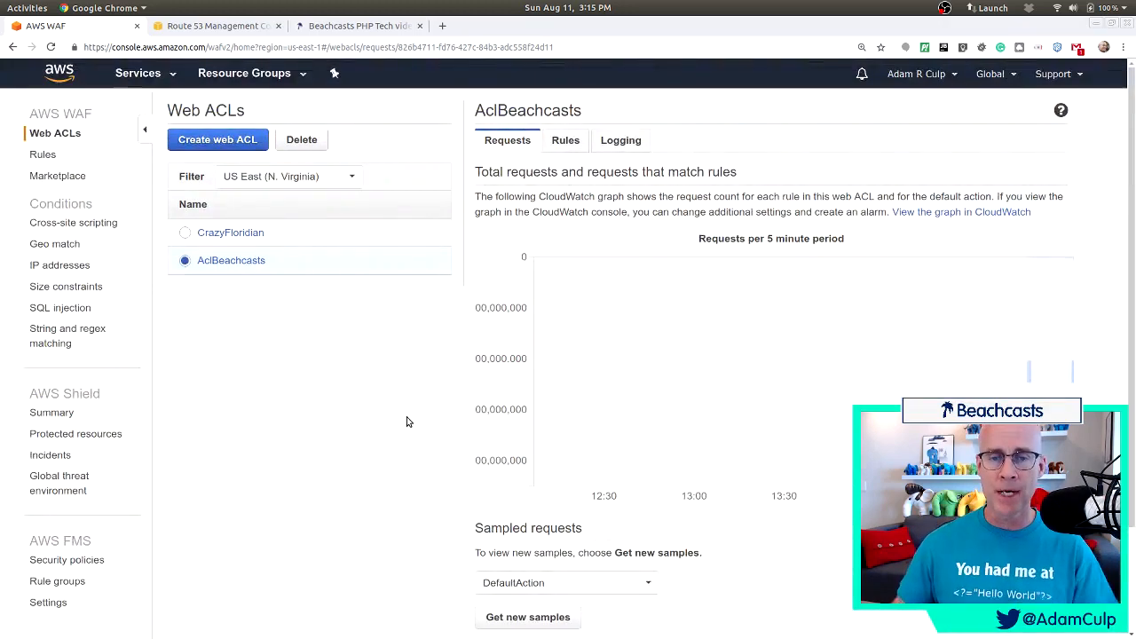